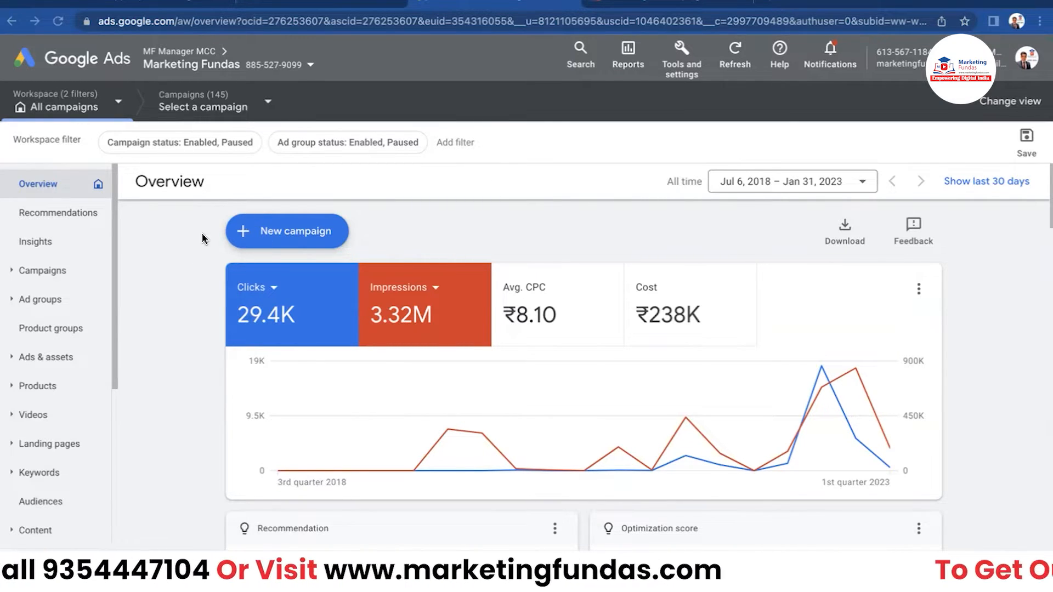
# - Choose New campaign from the + New campaign menu to reach the objective choices
pyautogui.click(245, 233)
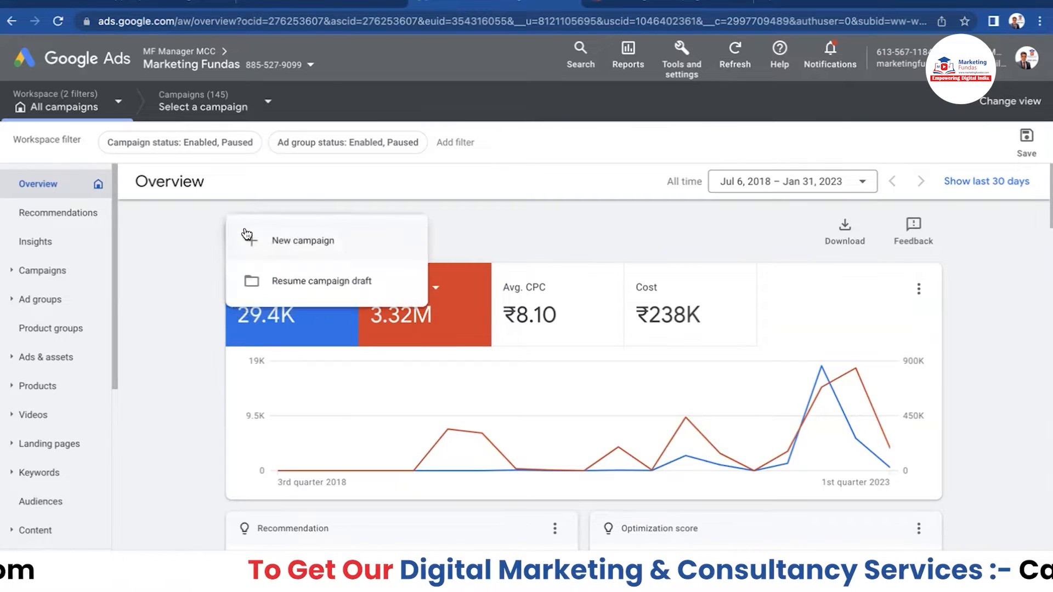
pyautogui.click(291, 246)
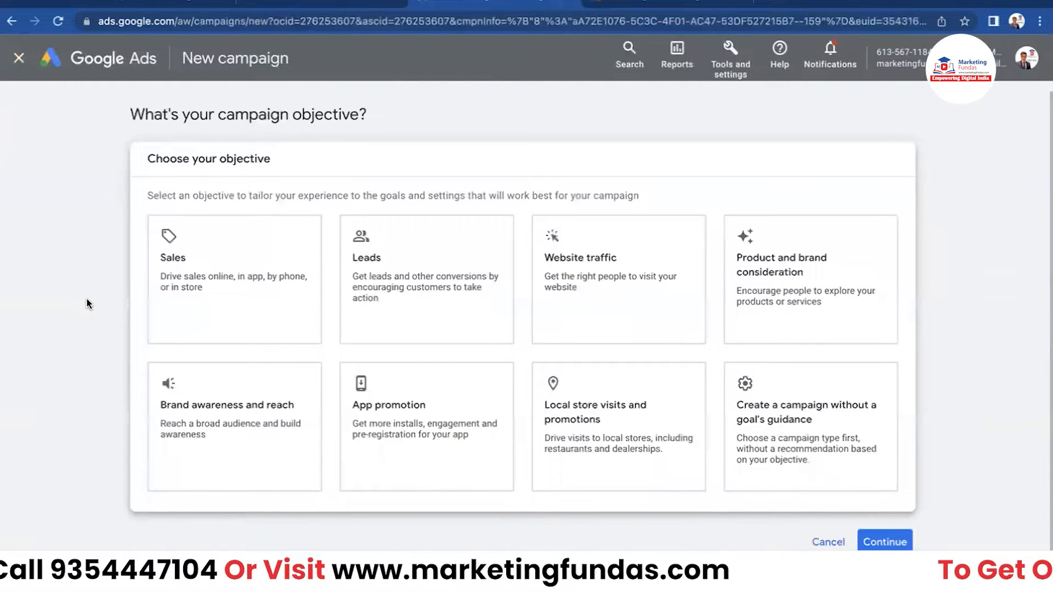
# - Pick the Local store visits and promotions objective with the Performance Max campaign type
pyautogui.click(596, 446)
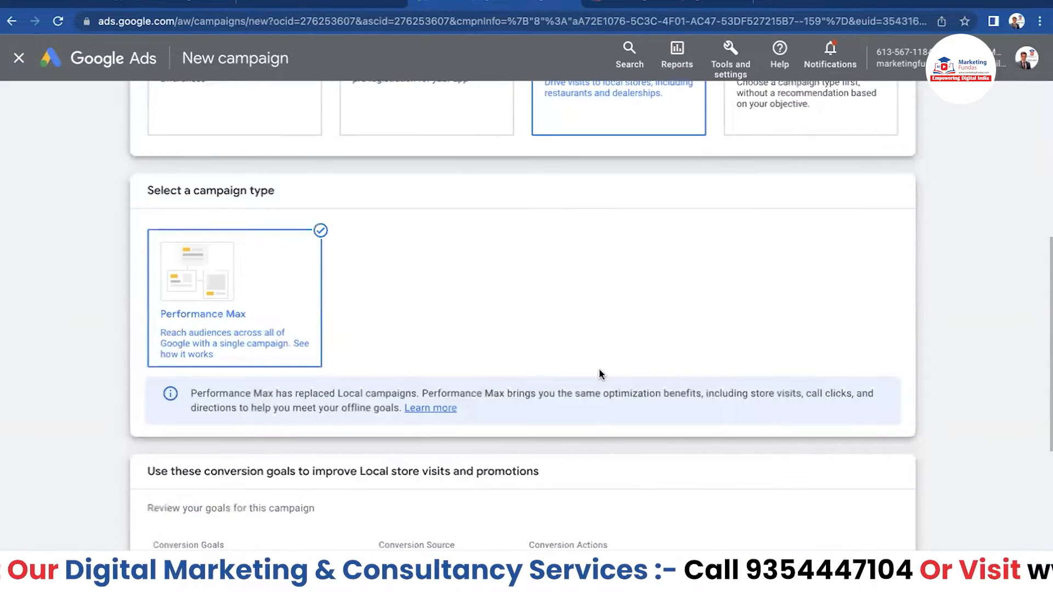
pyautogui.scroll(-2, 585, 191)
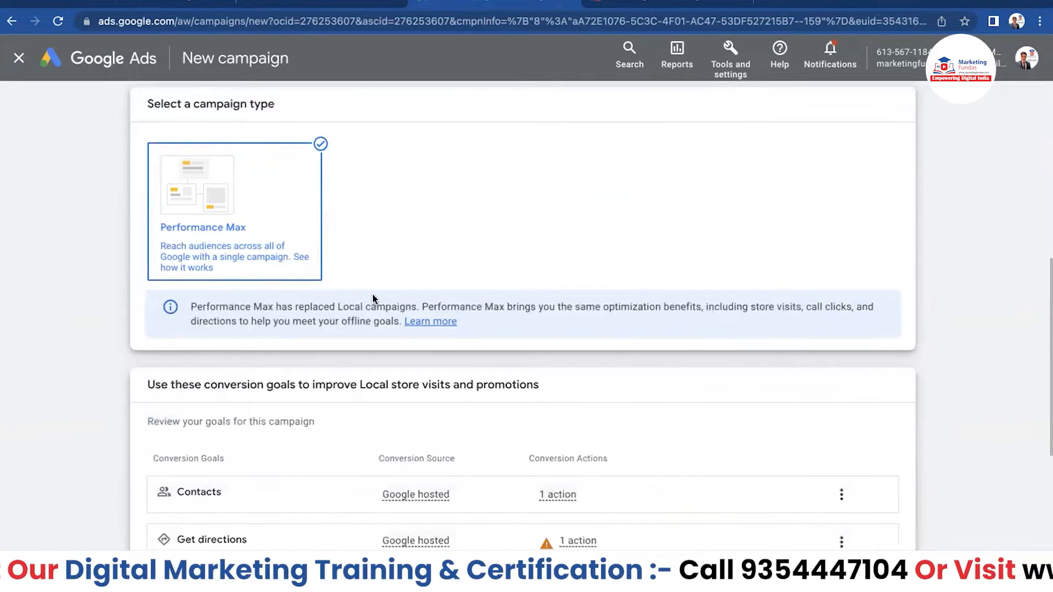
pyautogui.click(279, 205)
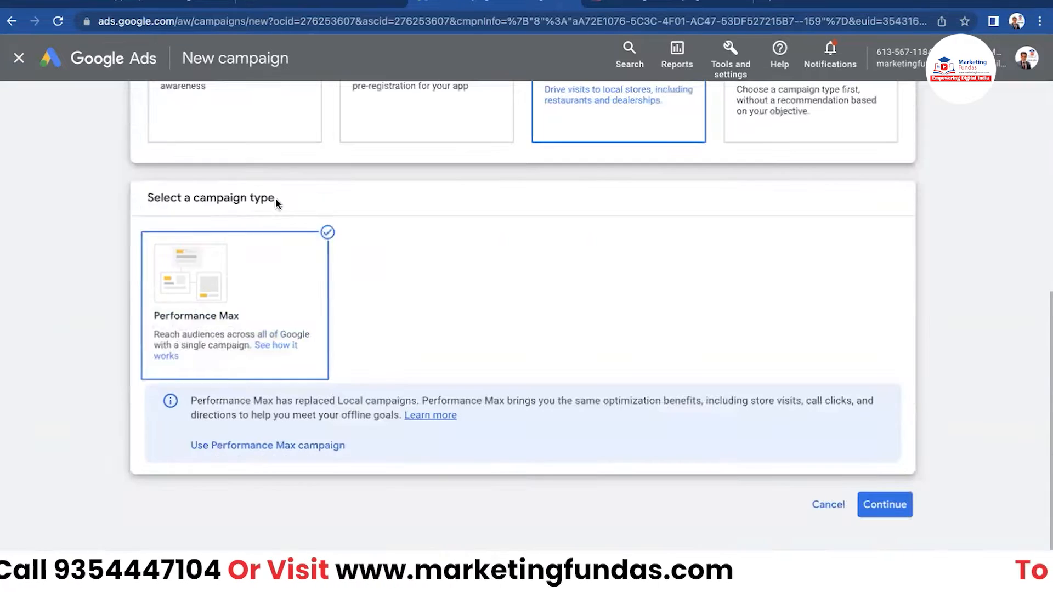
pyautogui.scroll(-6, 301, 300)
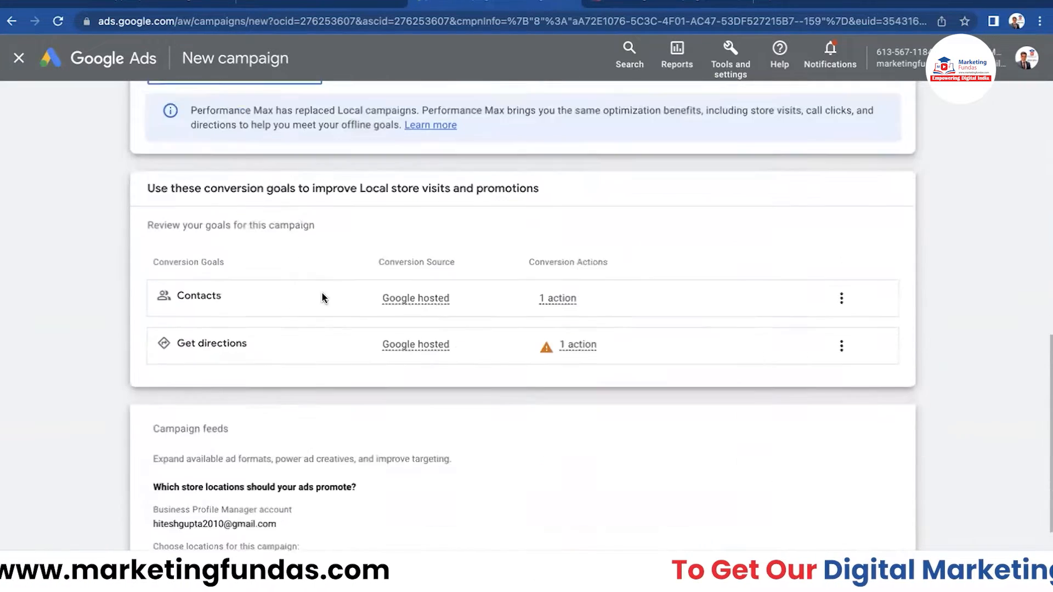
pyautogui.scroll(-1, 255, 269)
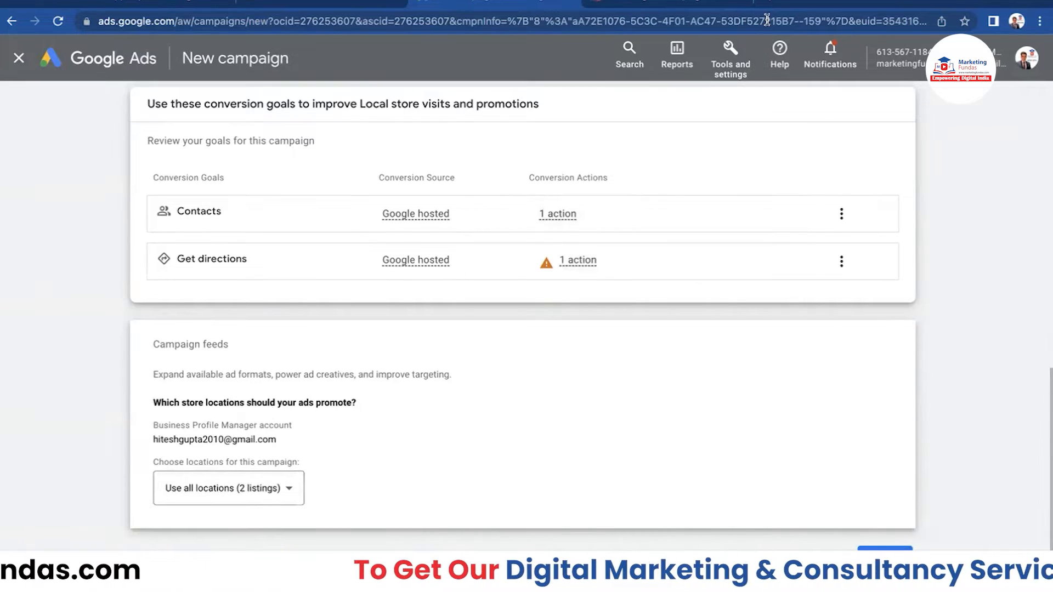
# - Search Google for 'marketing fundas' in a new browser tab
pyautogui.click(772, 2)
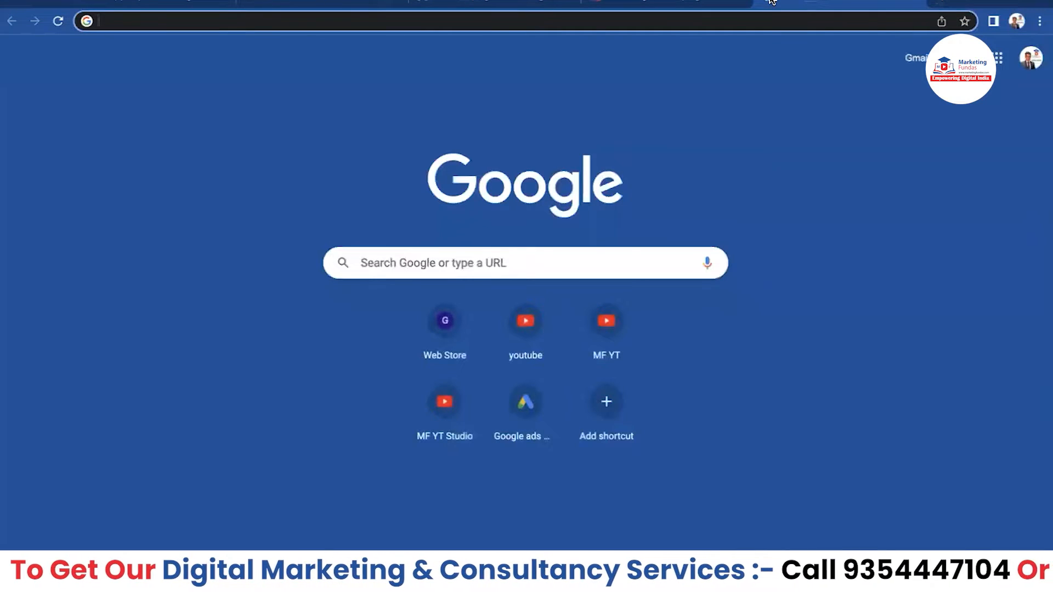
pyautogui.write('marketi')
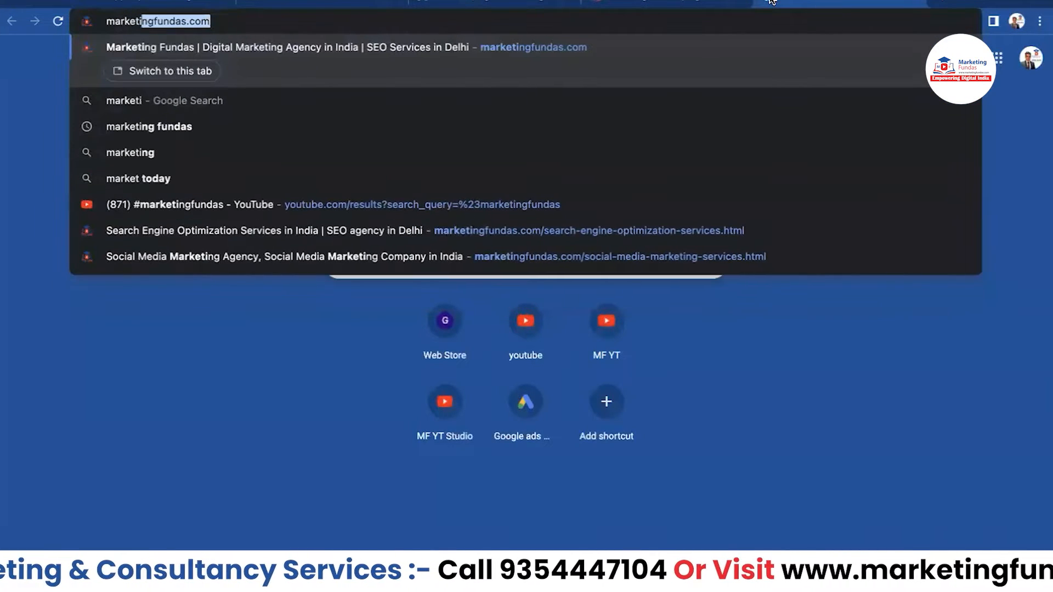
pyautogui.write('ng fundas')
pyautogui.press('Return')
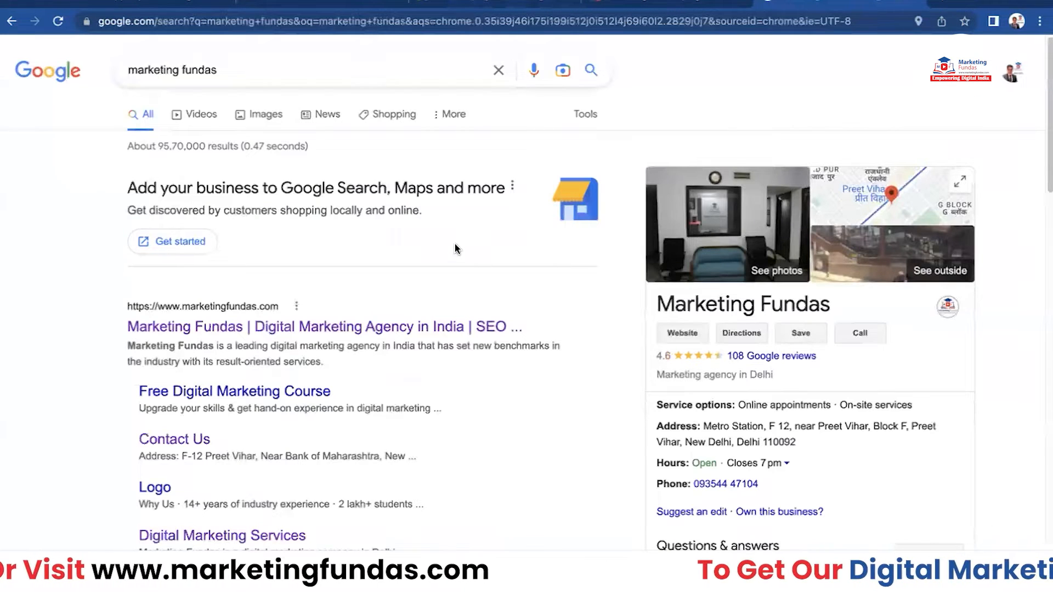
# - Review the agency's business profile in the results, then leave a fresh new tab open
pyautogui.scroll(-1, 119, 275)
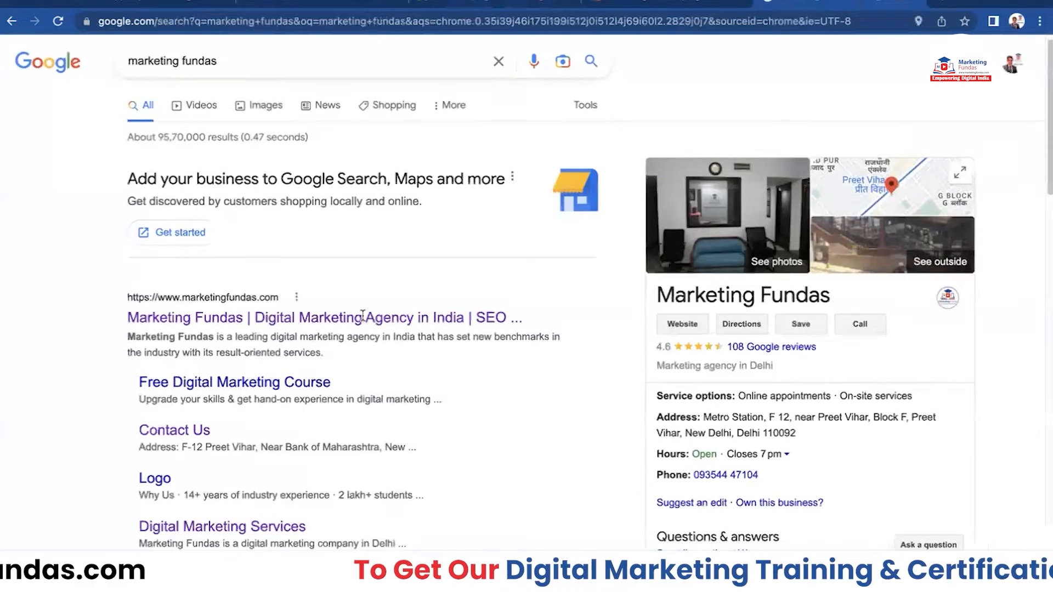
pyautogui.scroll(-3, 748, 160)
pyautogui.scroll(-1, 711, 376)
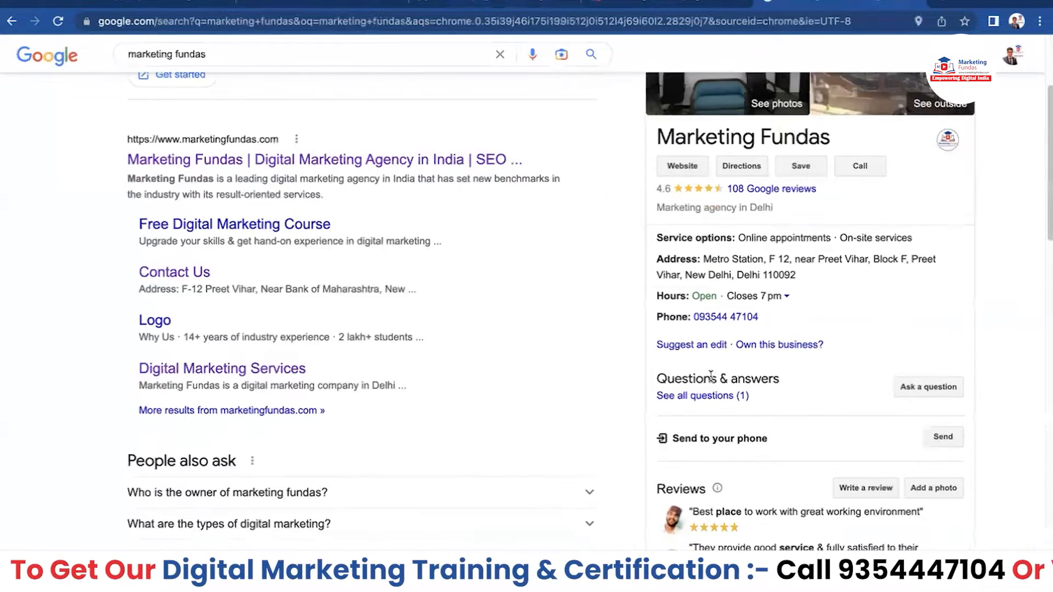
pyautogui.scroll(4, 711, 376)
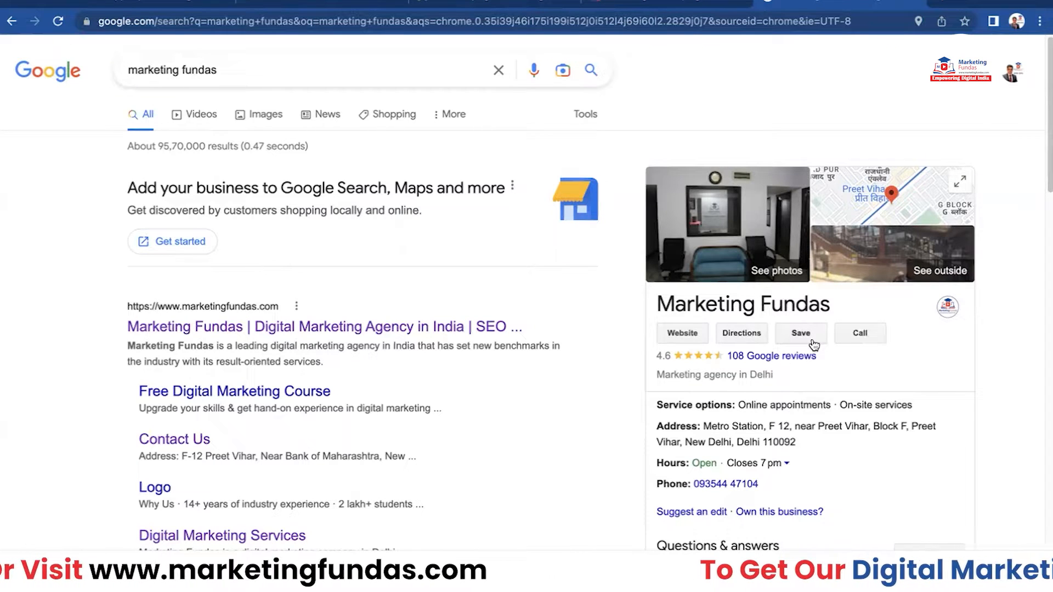
pyautogui.scroll(-1, 811, 346)
pyautogui.scroll(1, 810, 347)
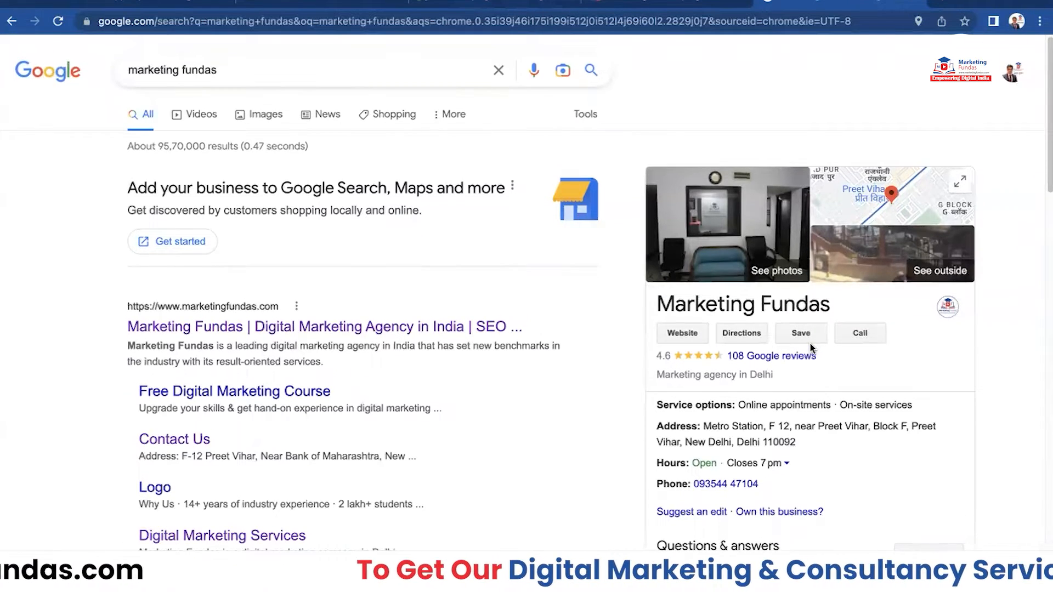
pyautogui.scroll(-1, 618, 342)
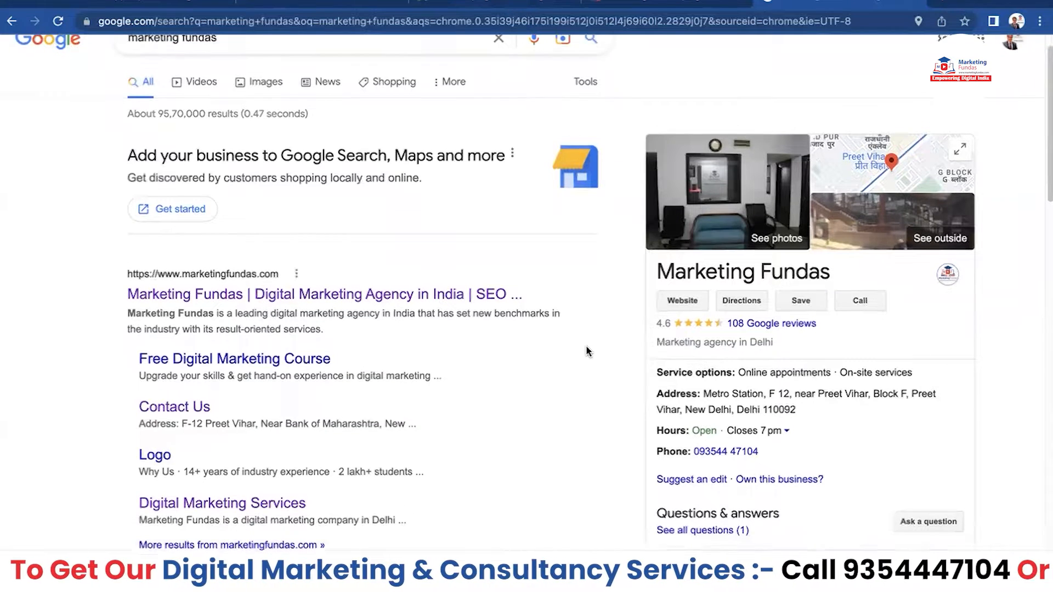
pyautogui.scroll(1, 586, 351)
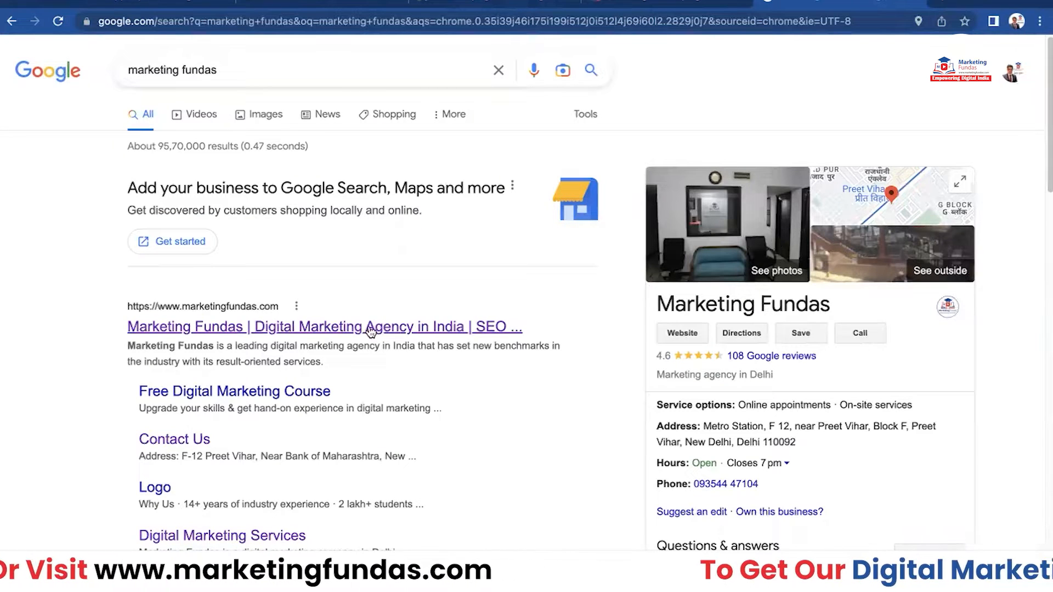
pyautogui.scroll(-3, 379, 327)
pyautogui.scroll(3, 550, 325)
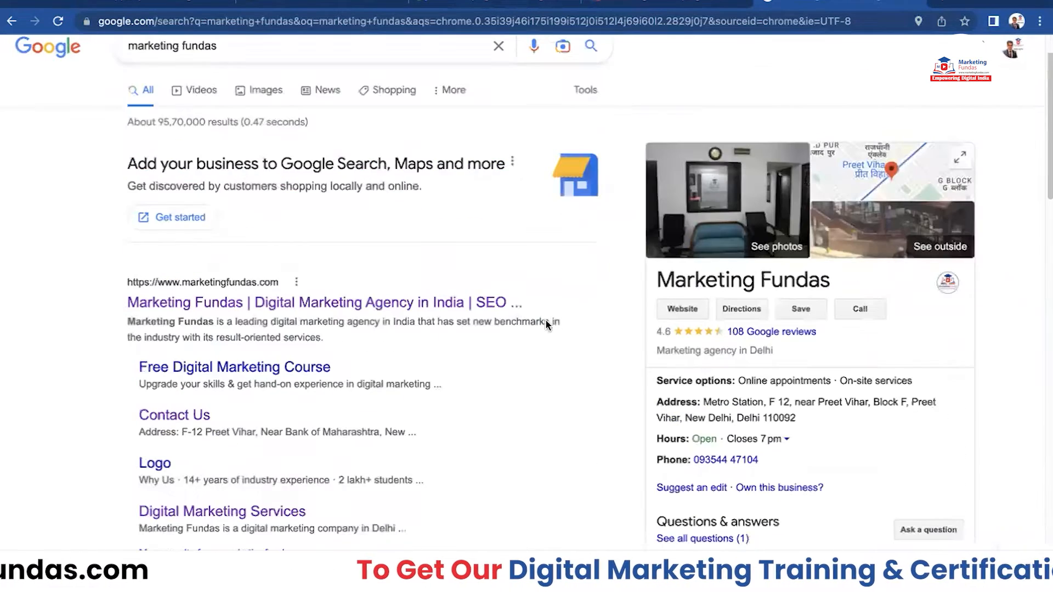
pyautogui.scroll(1, 460, 149)
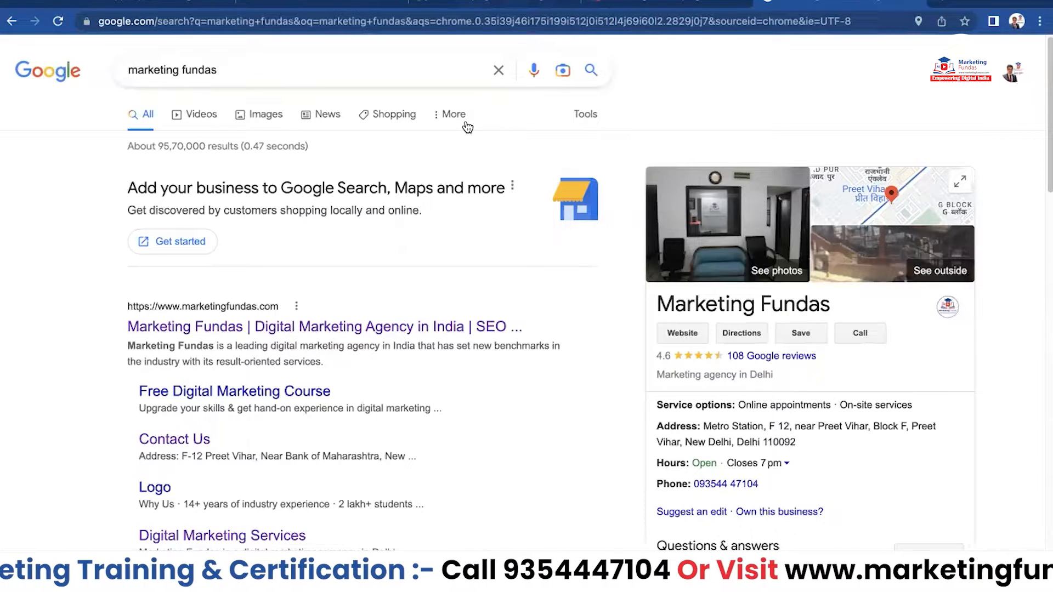
pyautogui.click(943, 7)
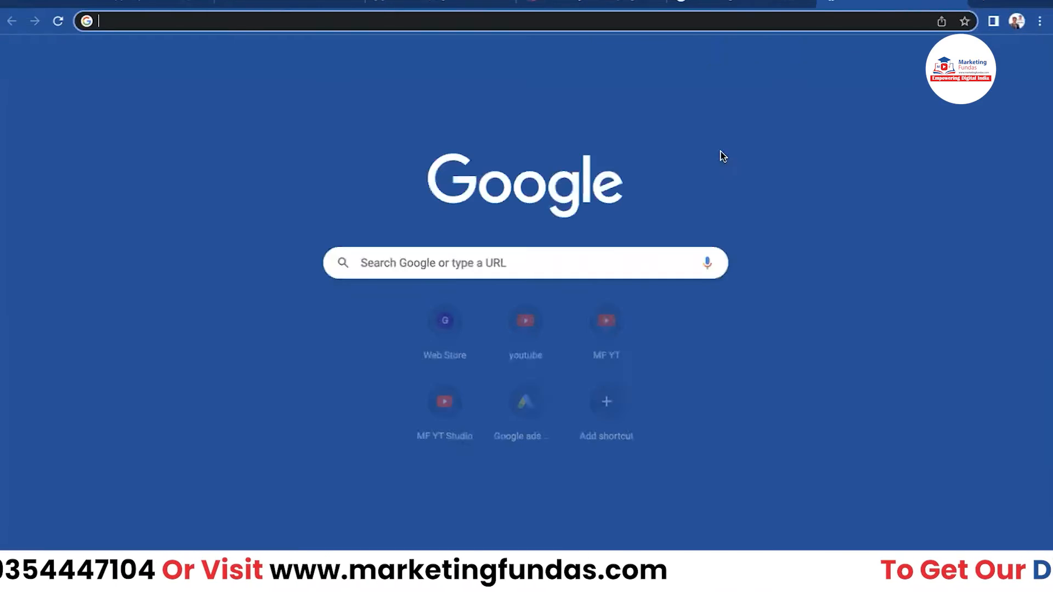
# - Search YouTube for 'google my business course' using the suggestion list
pyautogui.click(527, 323)
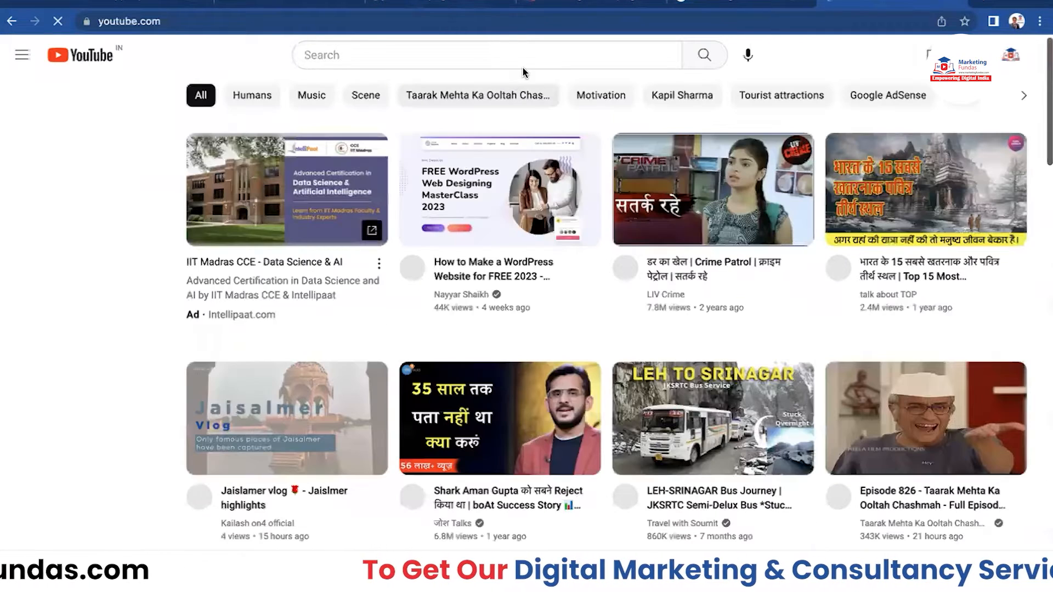
pyautogui.click(533, 61)
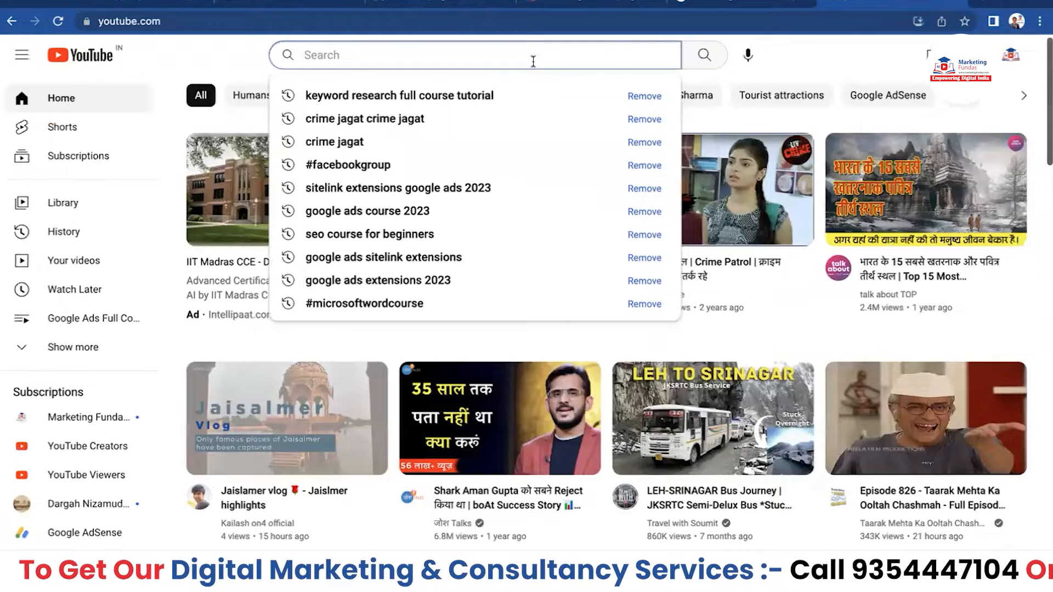
pyautogui.write('google m')
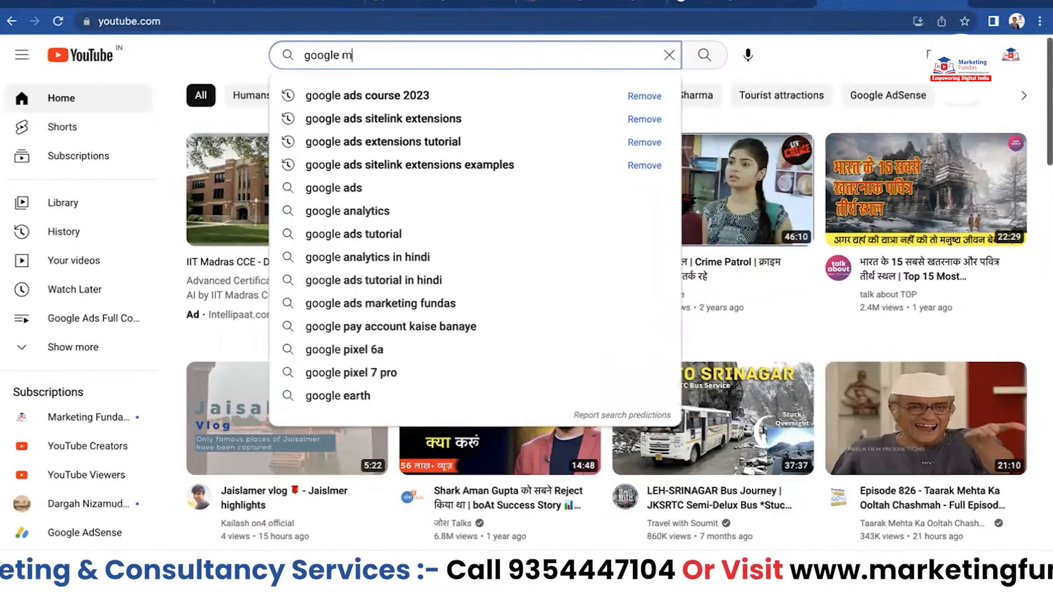
pyautogui.write('y busi')
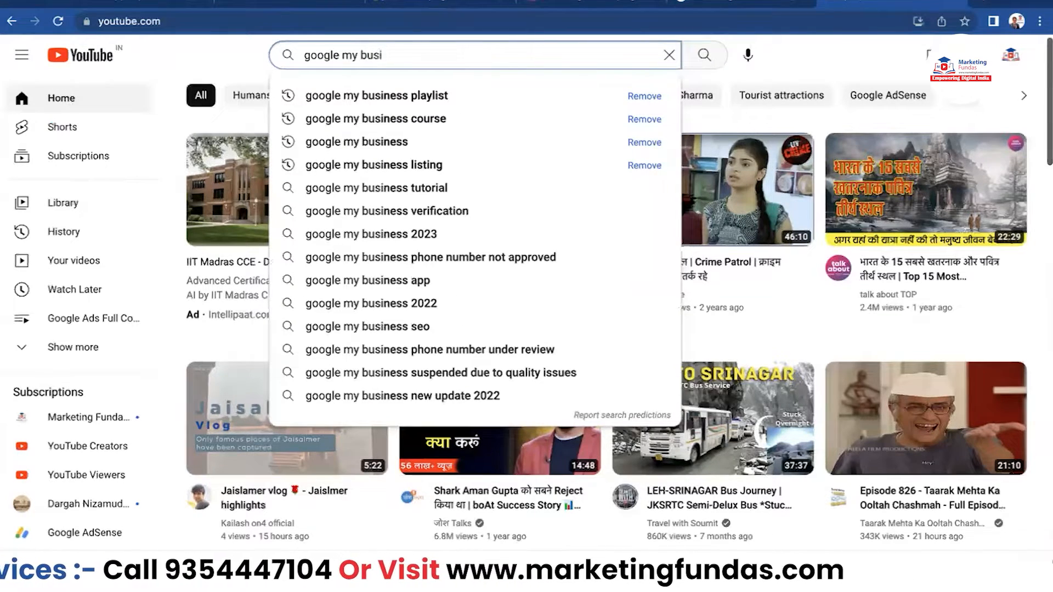
pyautogui.press('Down')
pyautogui.press('Down')
pyautogui.press('Return')
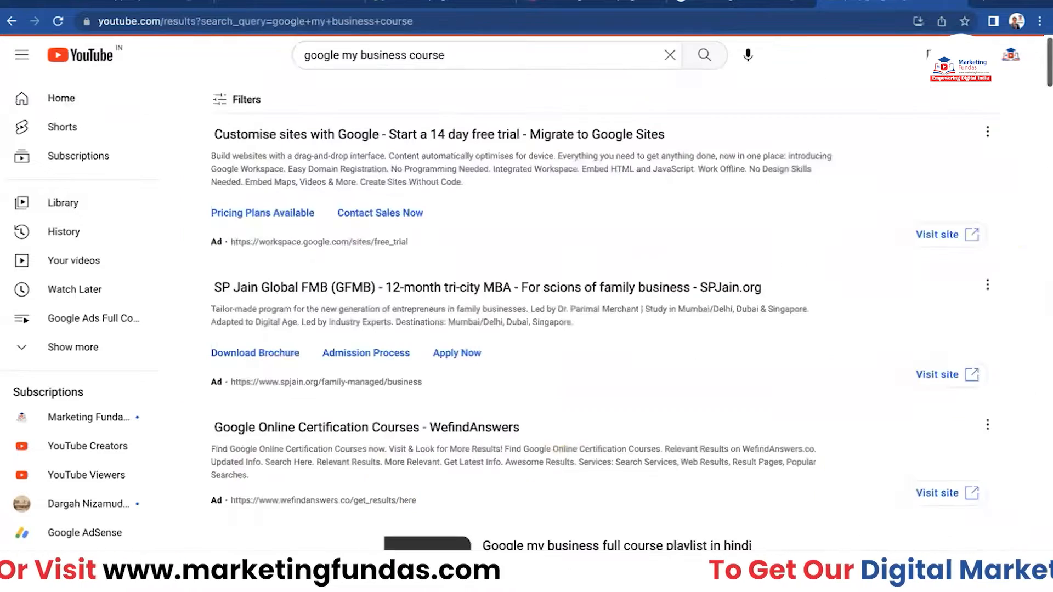
# - Browse the results to preview Marketing Fundas' Google Business Profile Tutorial full course video
pyautogui.scroll(-2, 804, 319)
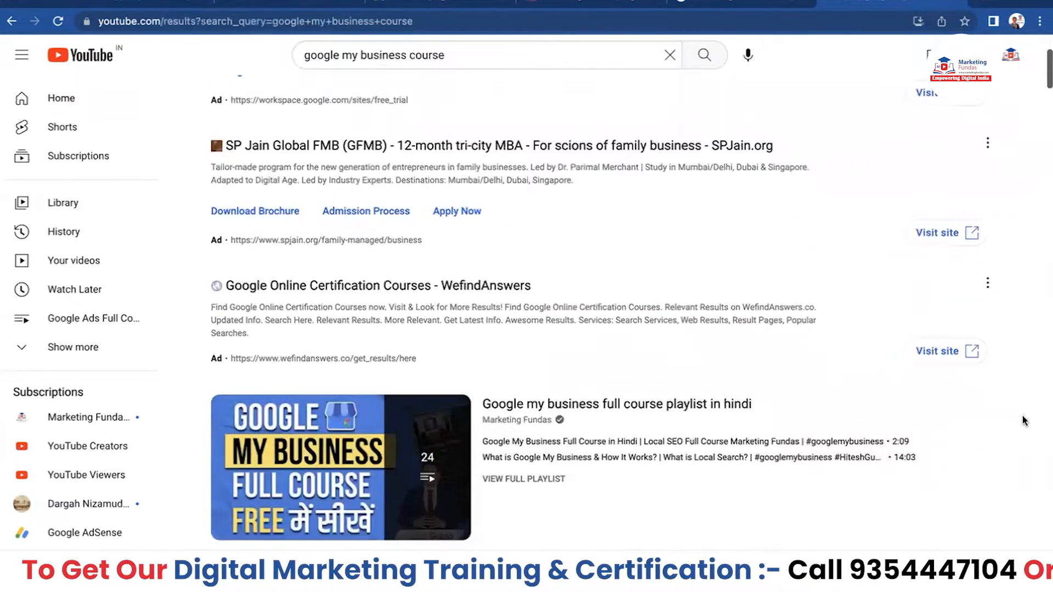
pyautogui.scroll(-8, 1026, 419)
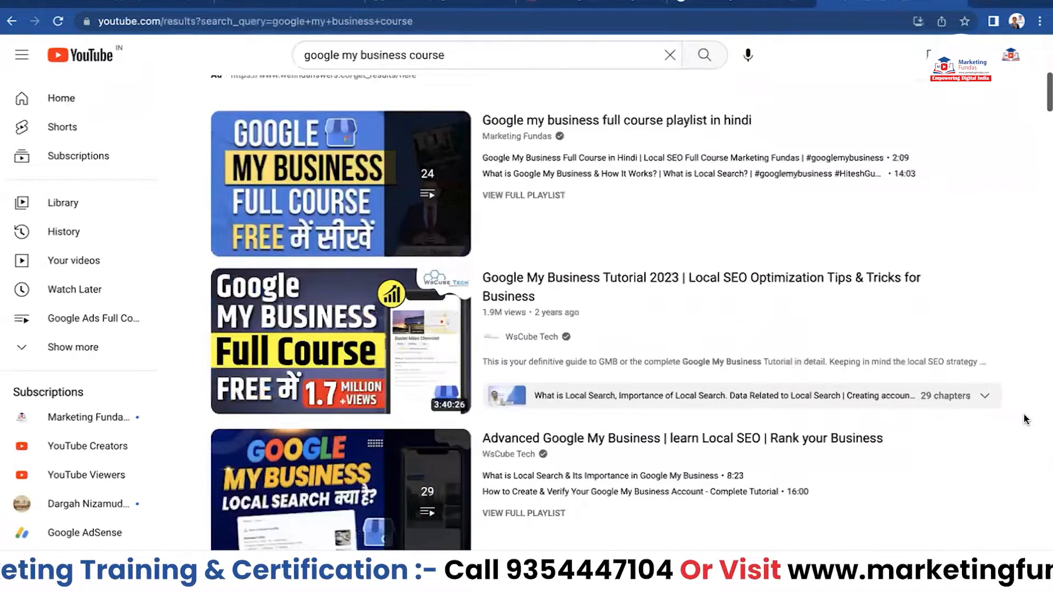
pyautogui.scroll(-2, 1026, 420)
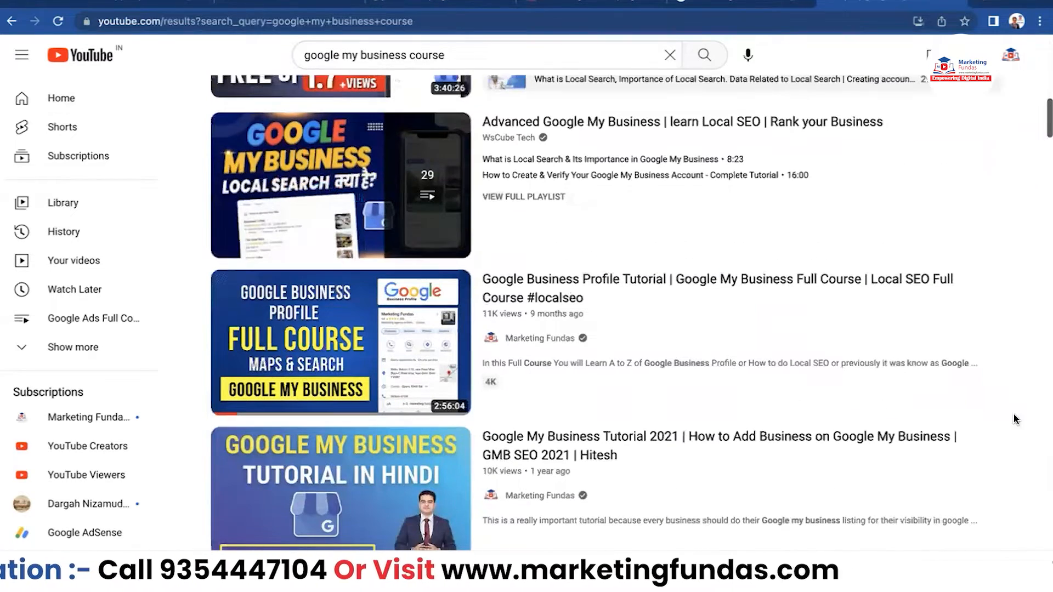
pyautogui.moveTo(399, 373)
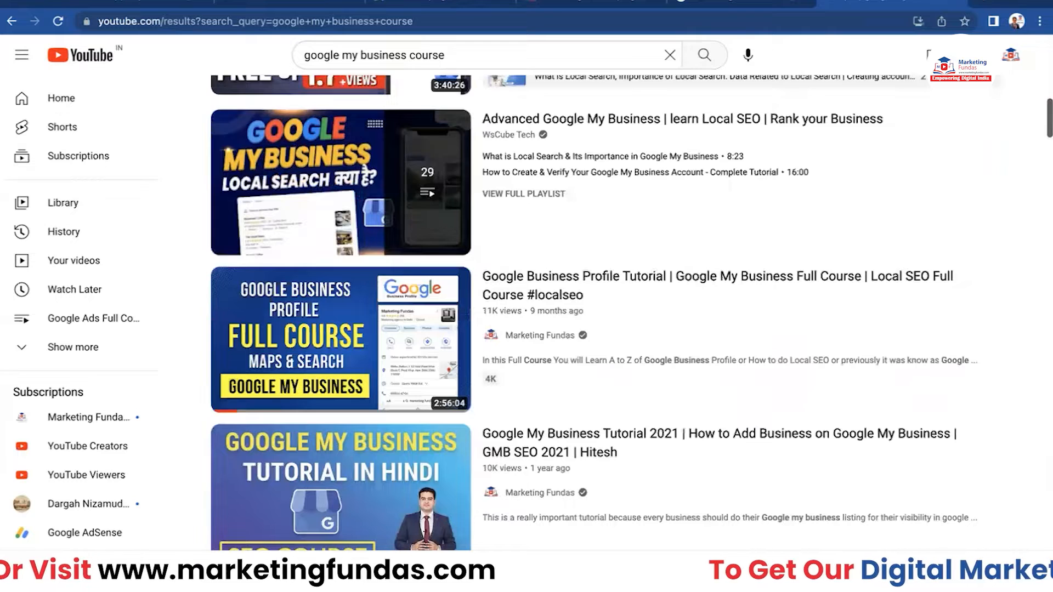
pyautogui.moveTo(576, 388)
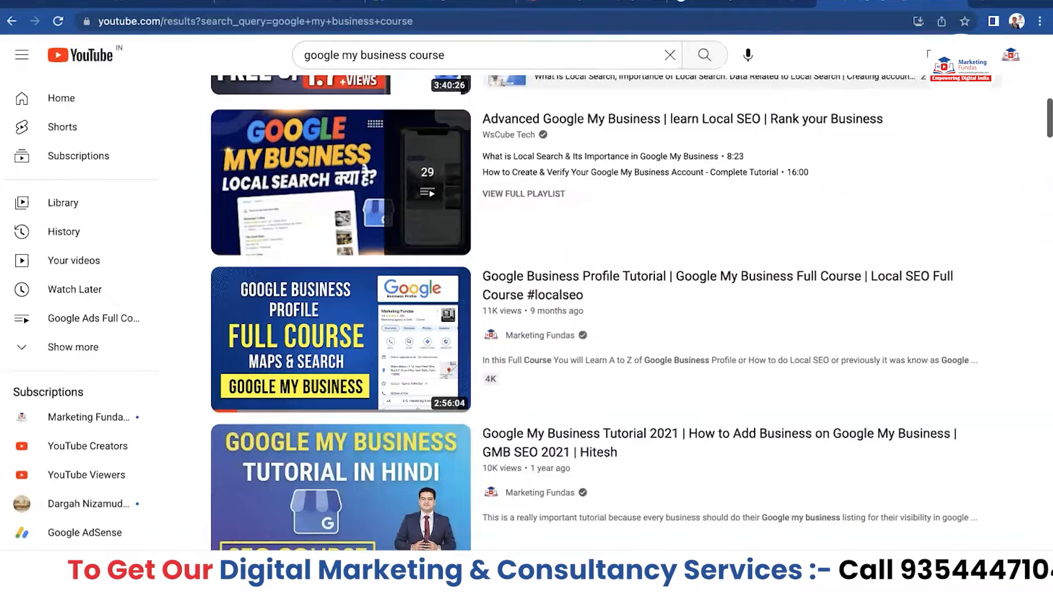
pyautogui.moveTo(1015, 308)
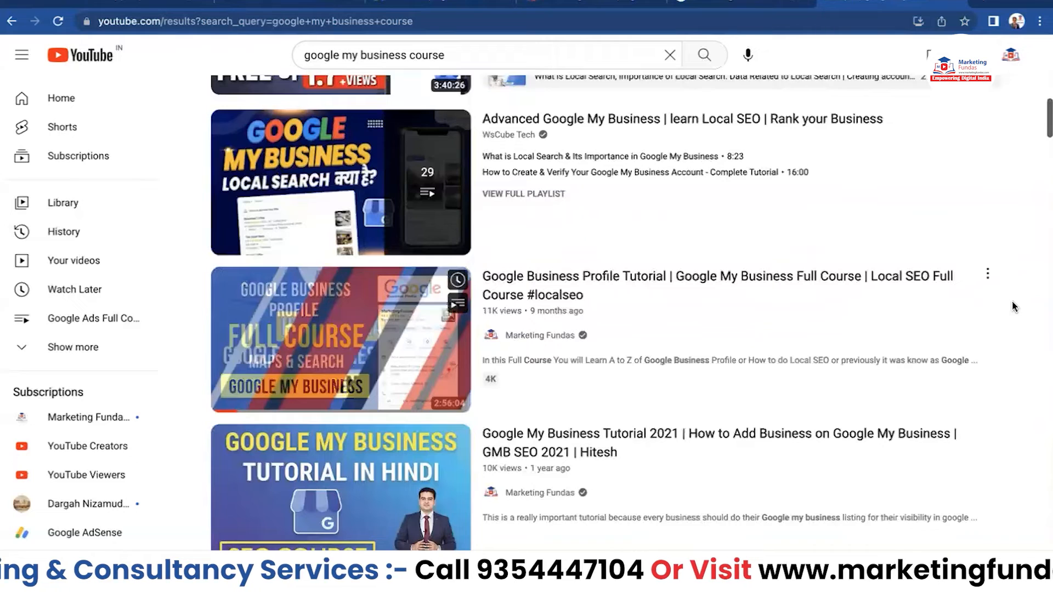
pyautogui.click(412, 5)
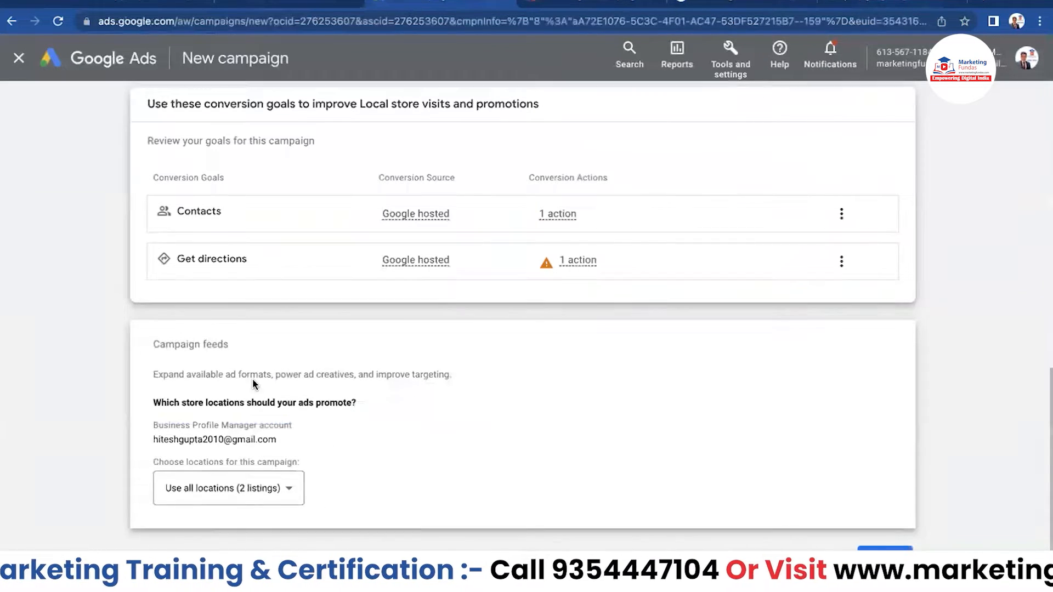
# - Keep 'Use all locations (2 listings)' as the store locations and continue
pyautogui.click(290, 492)
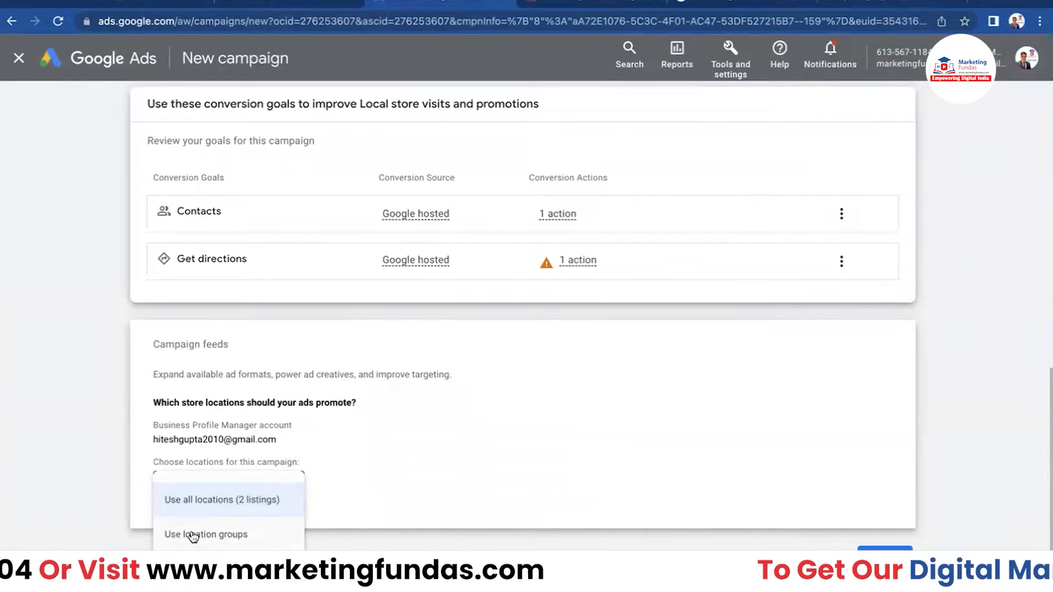
pyautogui.click(390, 465)
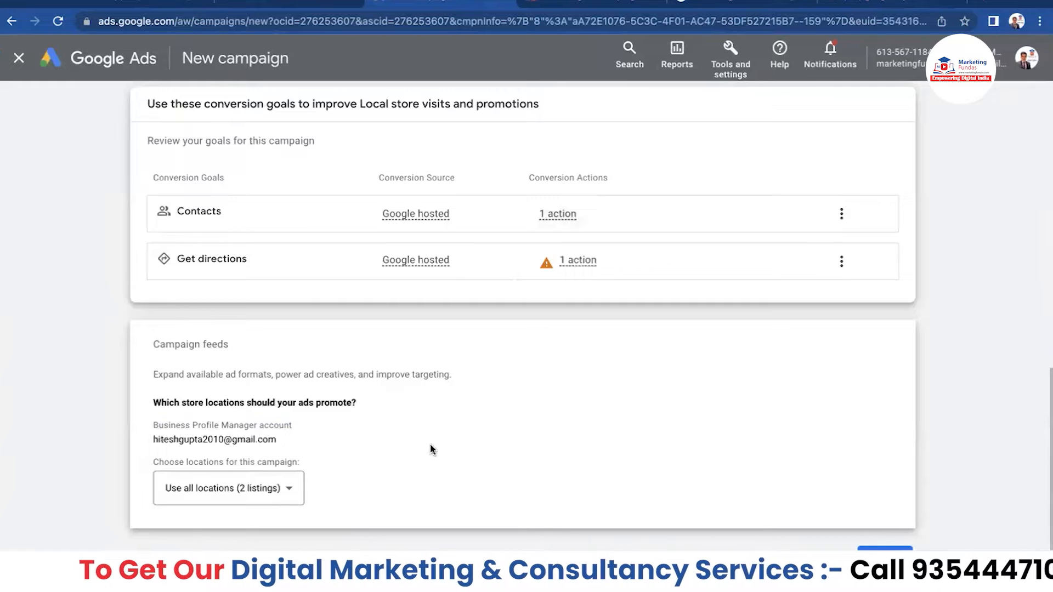
pyautogui.scroll(-1, 431, 449)
pyautogui.click(887, 507)
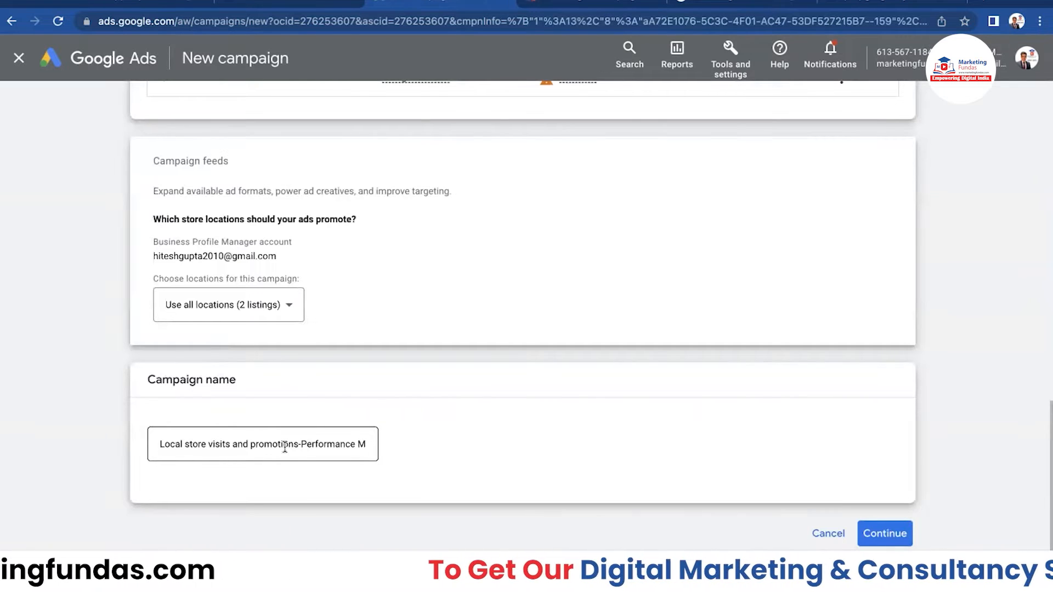
# - Start a fresh campaign rather than a draft and keep Conversions as the bidding focus
pyautogui.click(882, 536)
pyautogui.click(710, 466)
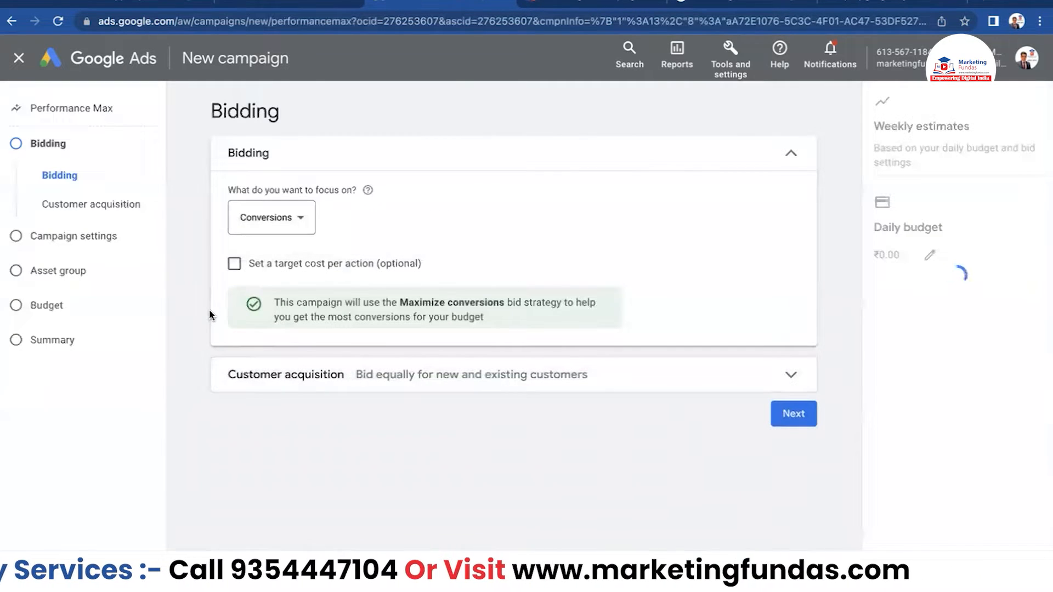
pyautogui.click(301, 224)
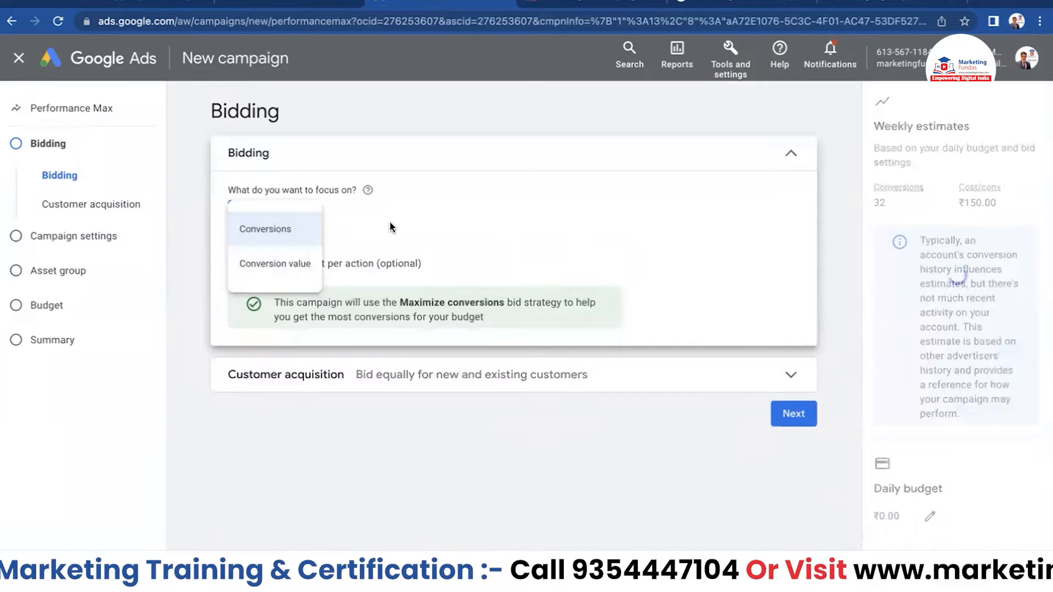
pyautogui.click(456, 223)
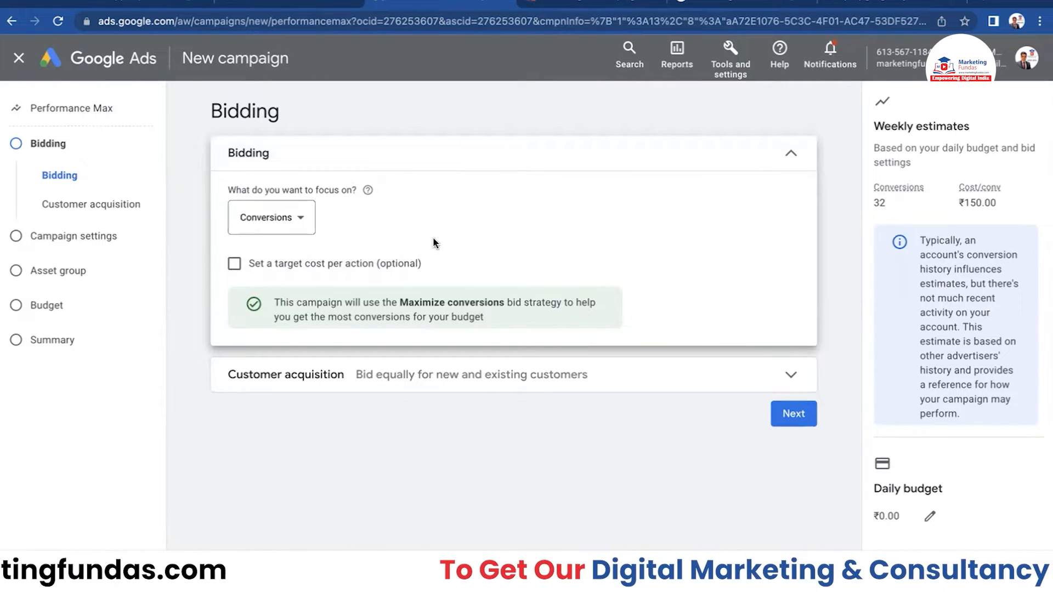
# - Try a target cost per action of 10, then uncheck it so no target is set
pyautogui.click(235, 265)
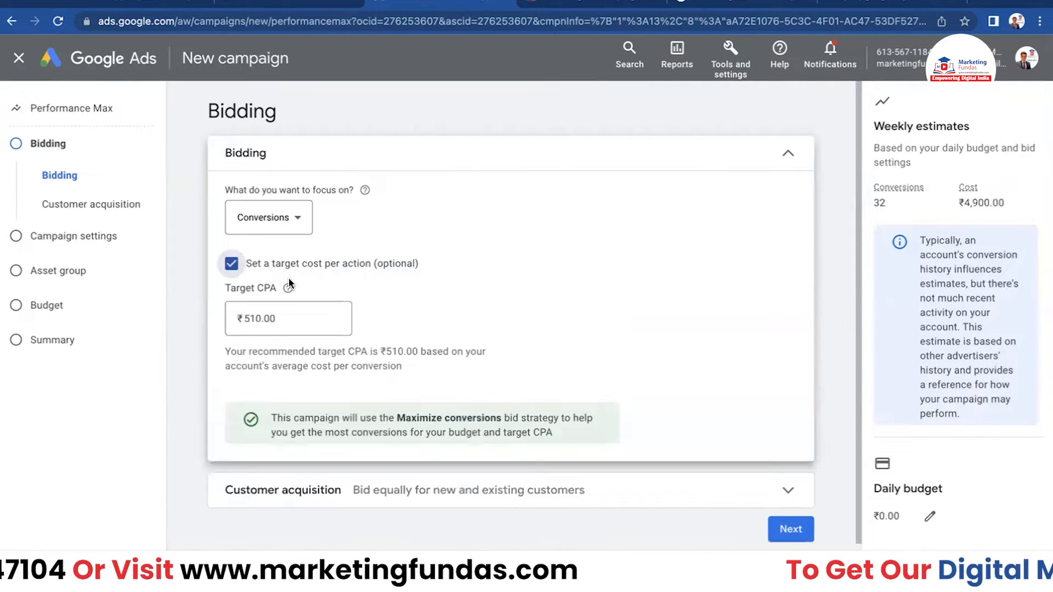
pyautogui.click(294, 322)
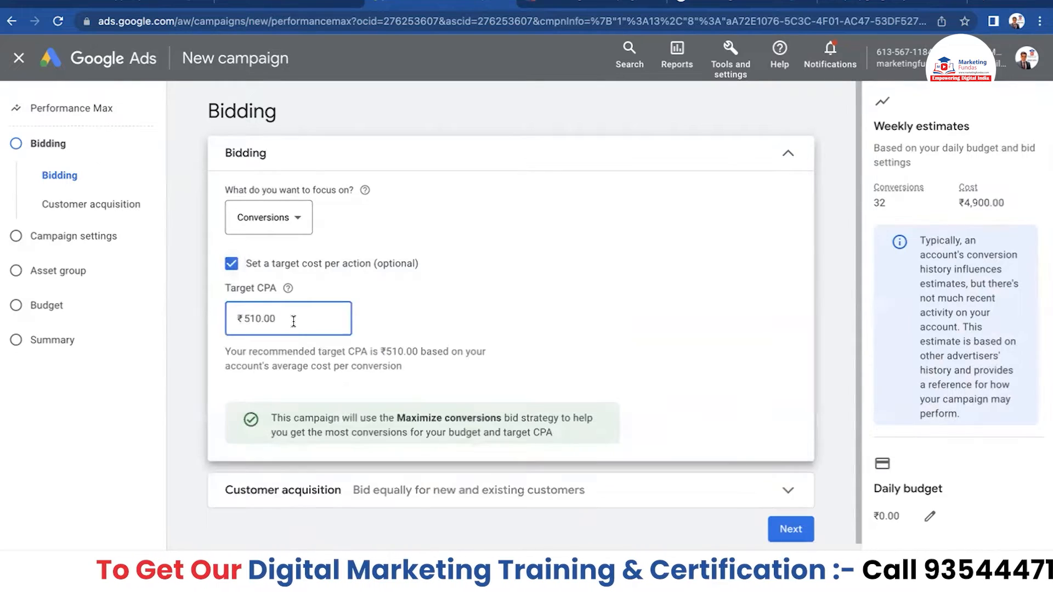
pyautogui.press('BackSpace')
pyautogui.write('10')
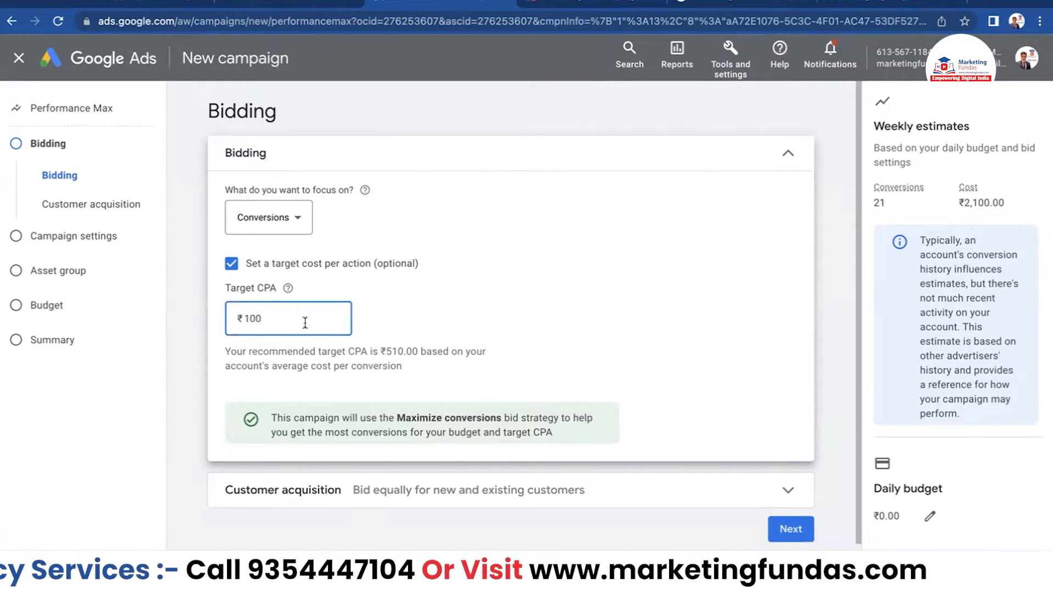
pyautogui.click(234, 267)
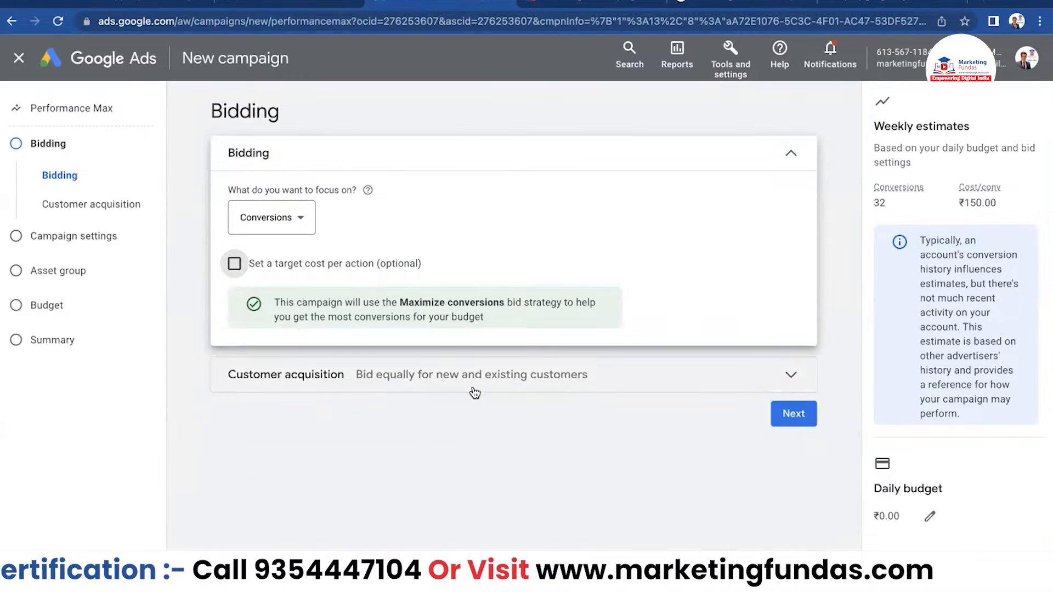
# - Enable 'Optimize campaign for acquiring new customers' with 'Bid higher for new customers', then continue to Campaign settings
pyautogui.click(791, 377)
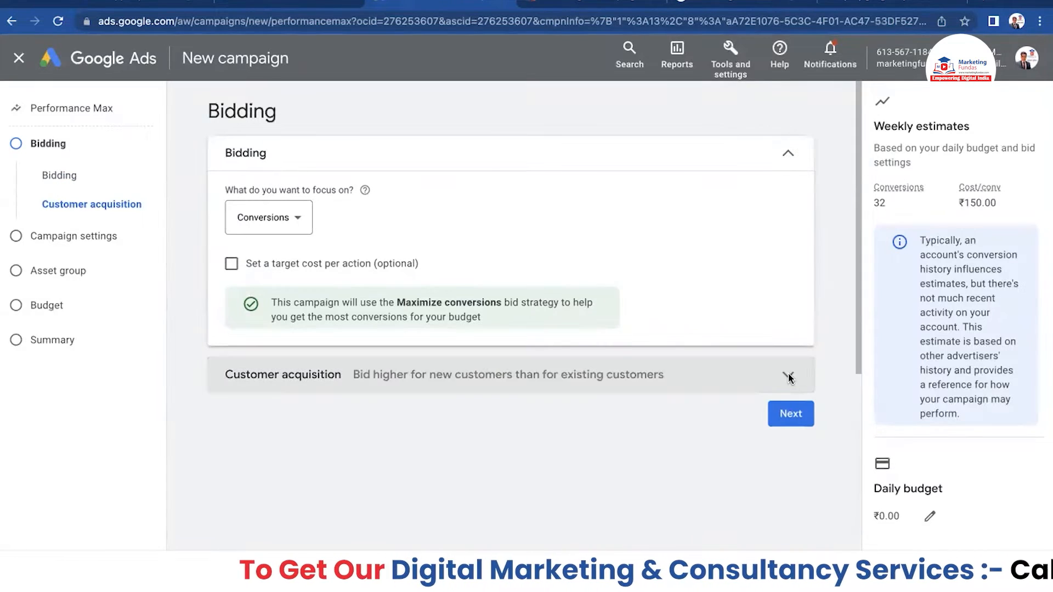
pyautogui.click(788, 374)
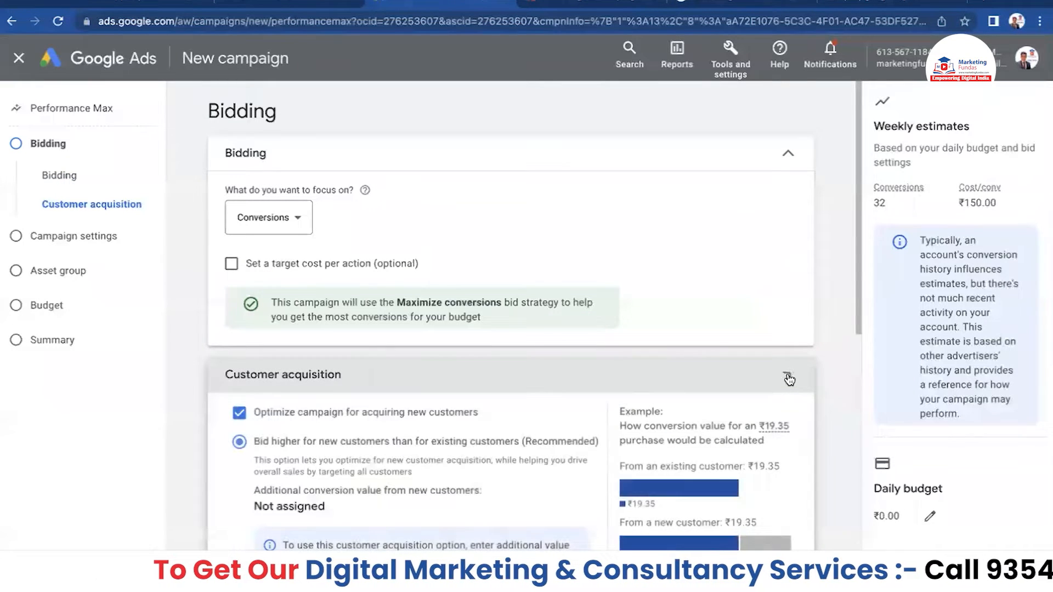
pyautogui.scroll(-2, 483, 466)
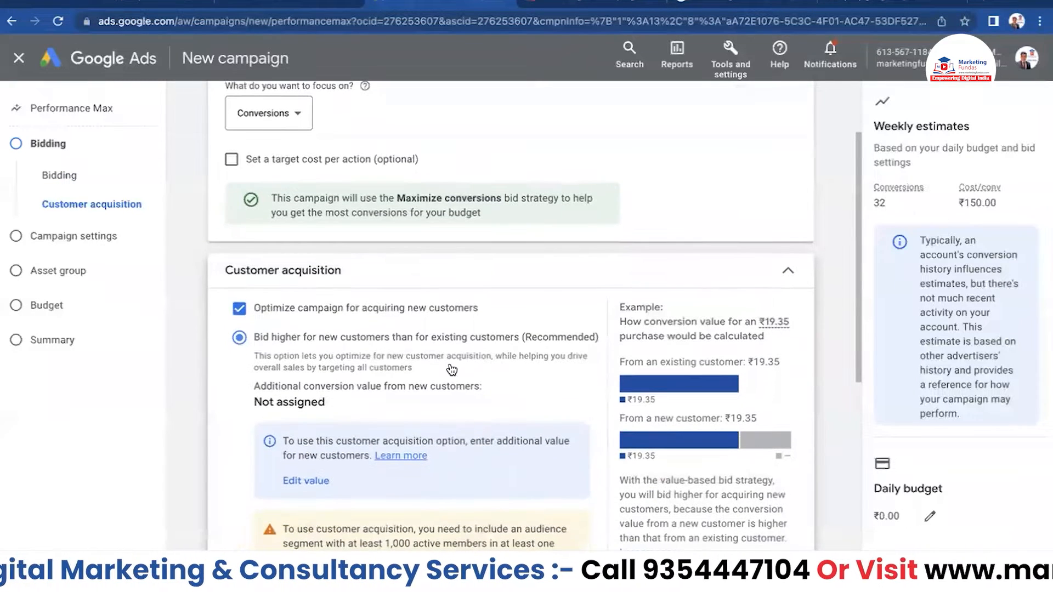
pyautogui.scroll(-1, 240, 285)
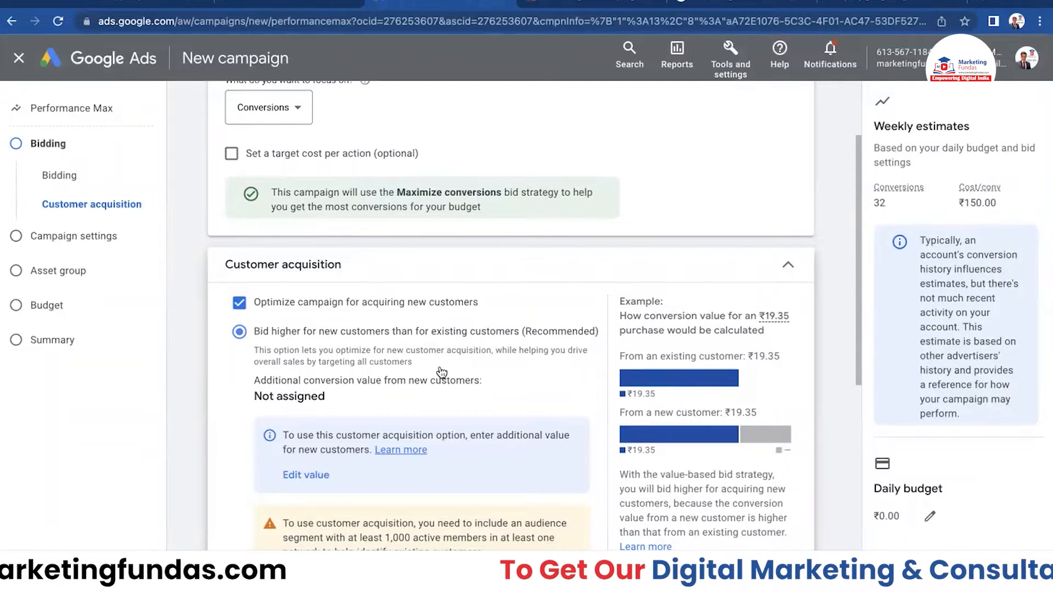
pyautogui.scroll(-1, 334, 348)
pyautogui.scroll(-1, 334, 348)
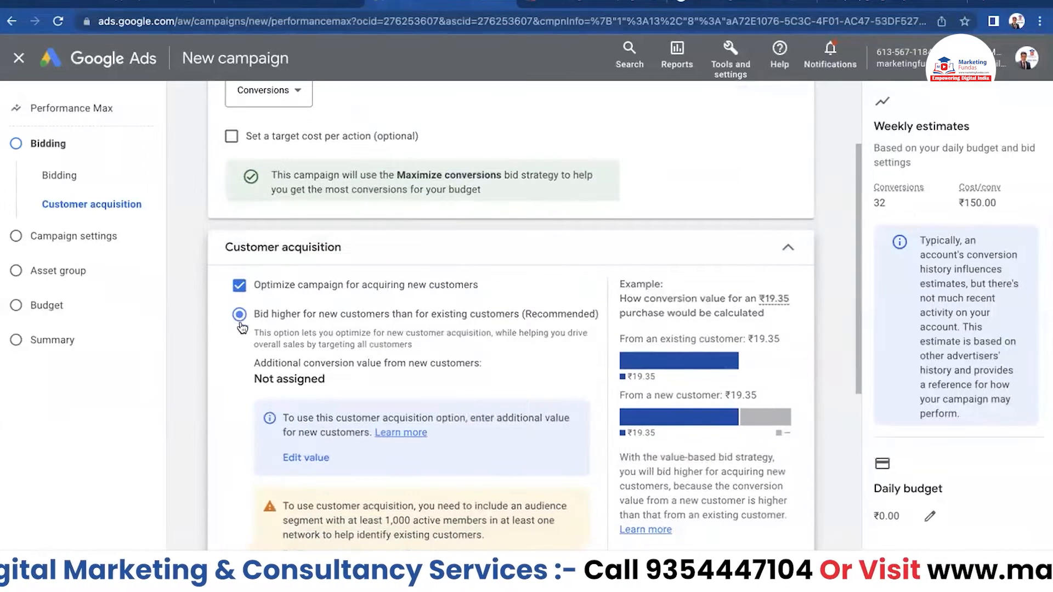
pyautogui.scroll(-5, 247, 315)
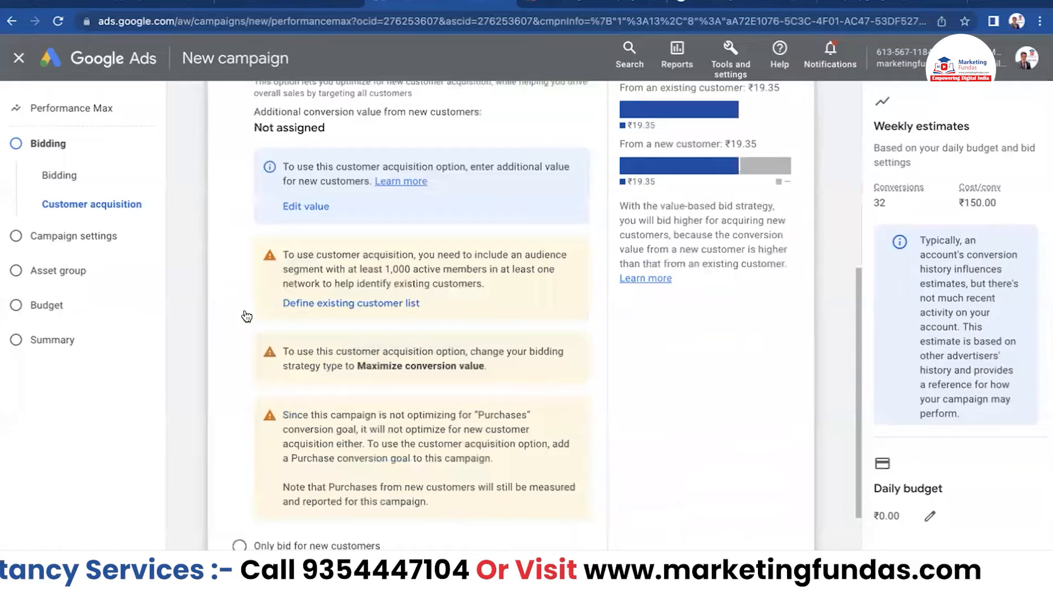
pyautogui.scroll(8, 247, 310)
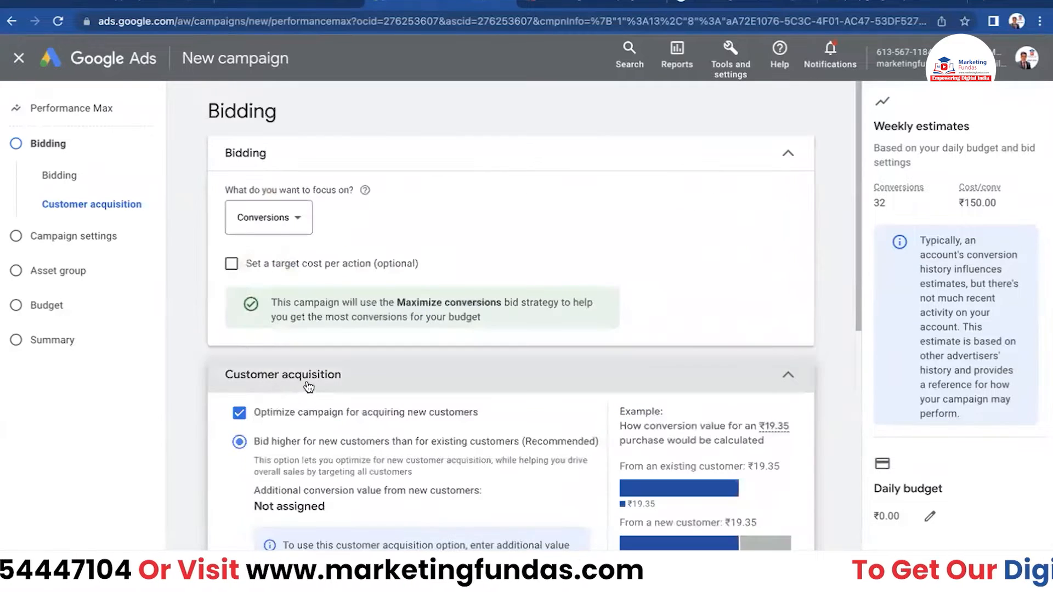
pyautogui.scroll(-2, 301, 369)
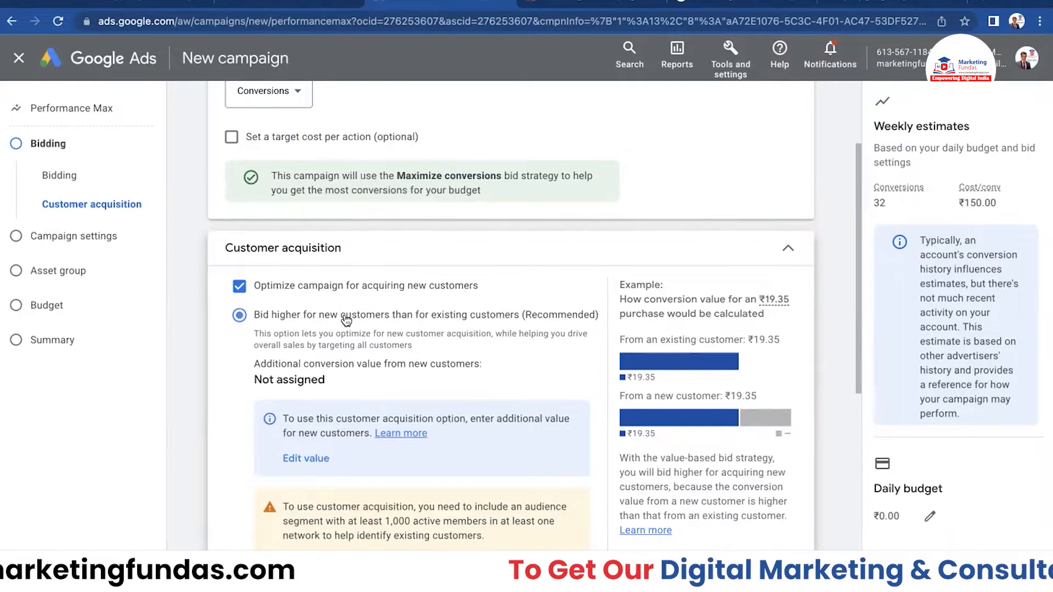
pyautogui.click(789, 250)
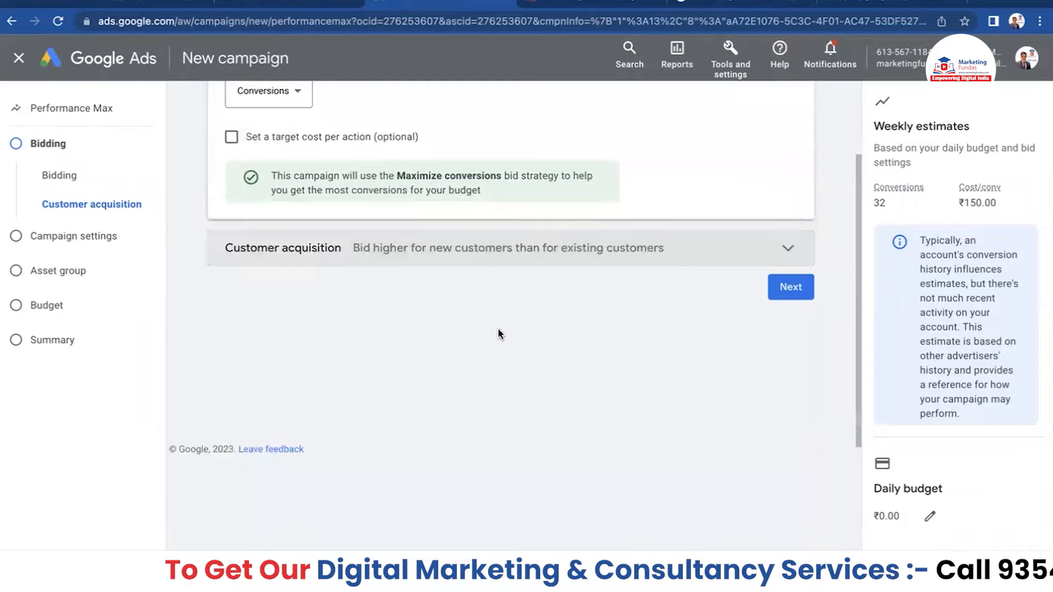
pyautogui.scroll(2, 421, 263)
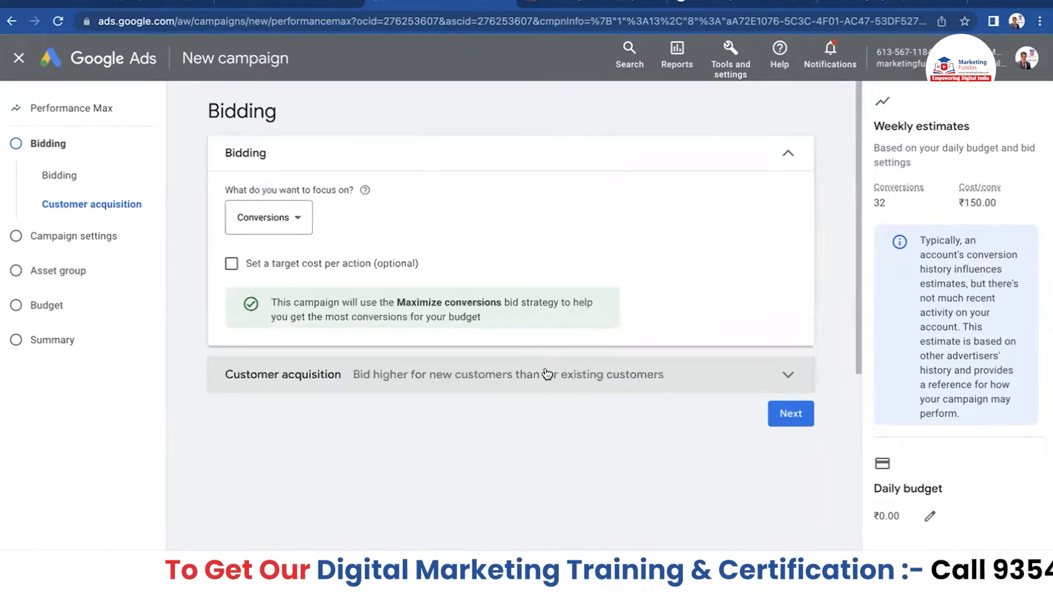
pyautogui.click(789, 415)
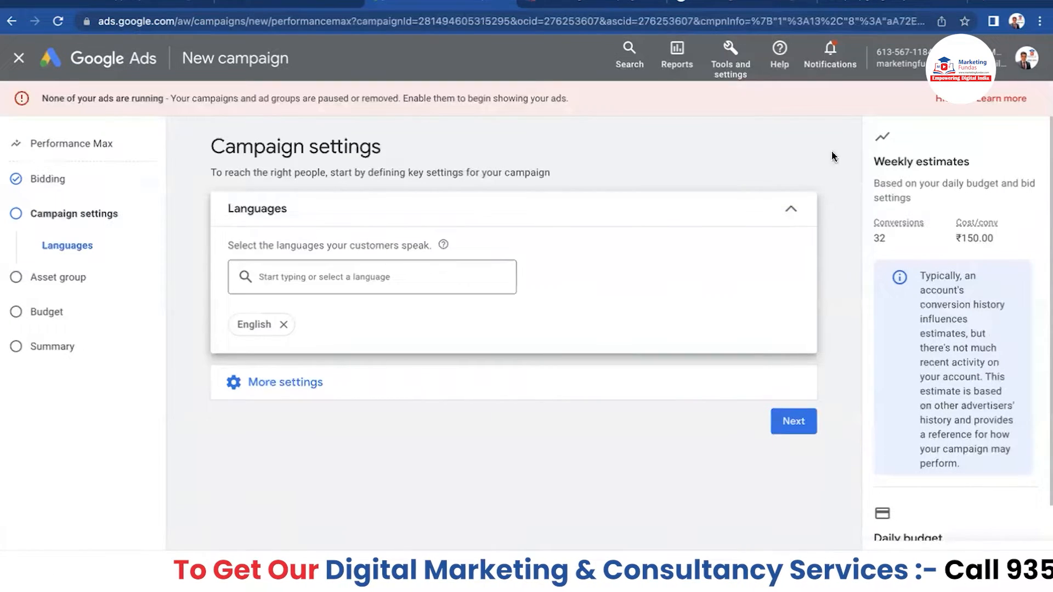
# - Dismiss the ads-not-running warning, add Hindi beside English as a customer language, and expand More settings
pyautogui.click(942, 100)
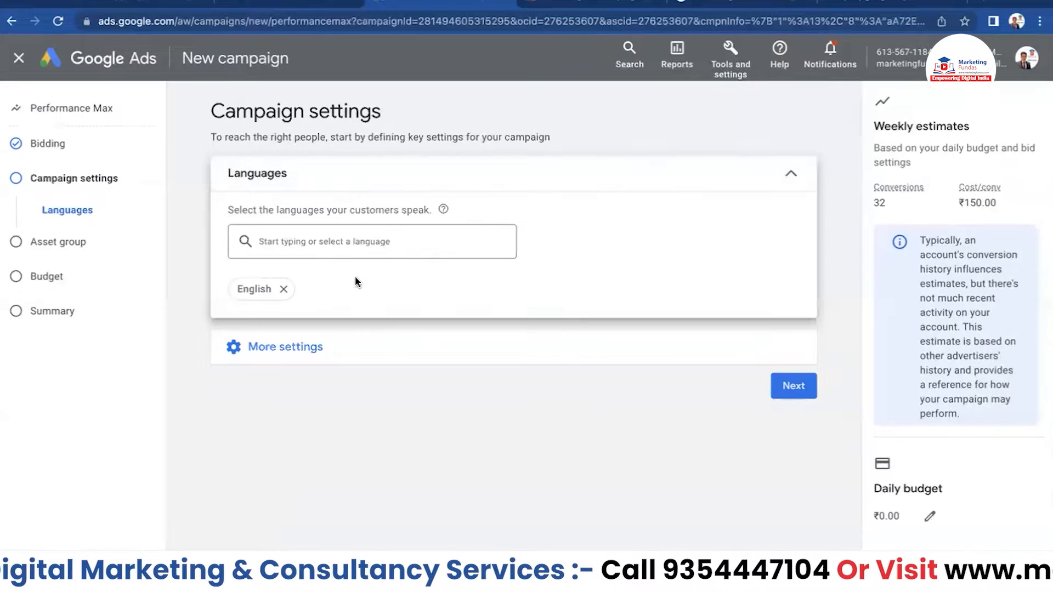
pyautogui.click(331, 243)
pyautogui.write('hindi')
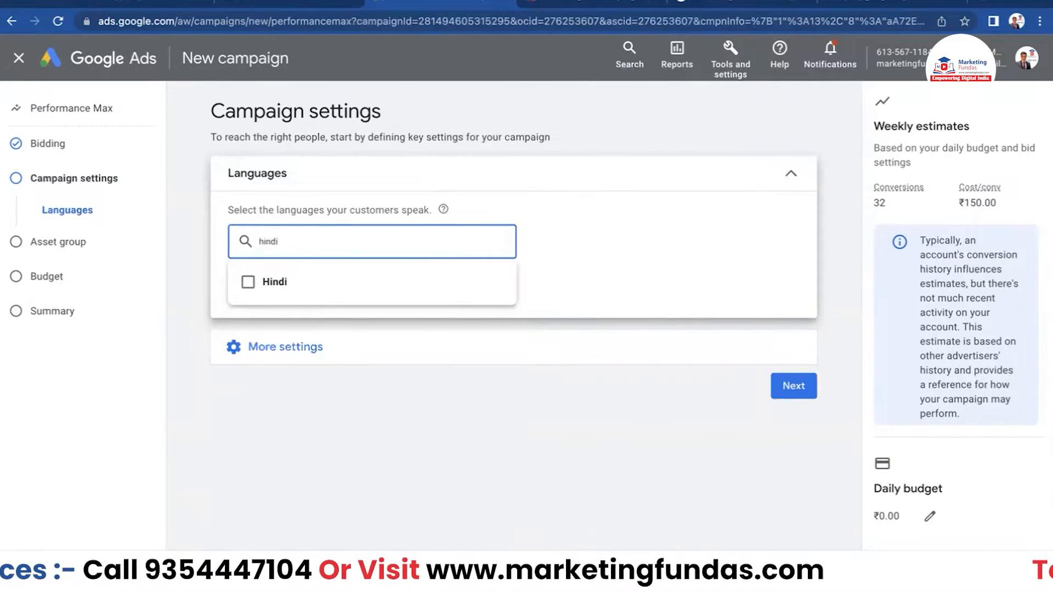
pyautogui.click(276, 282)
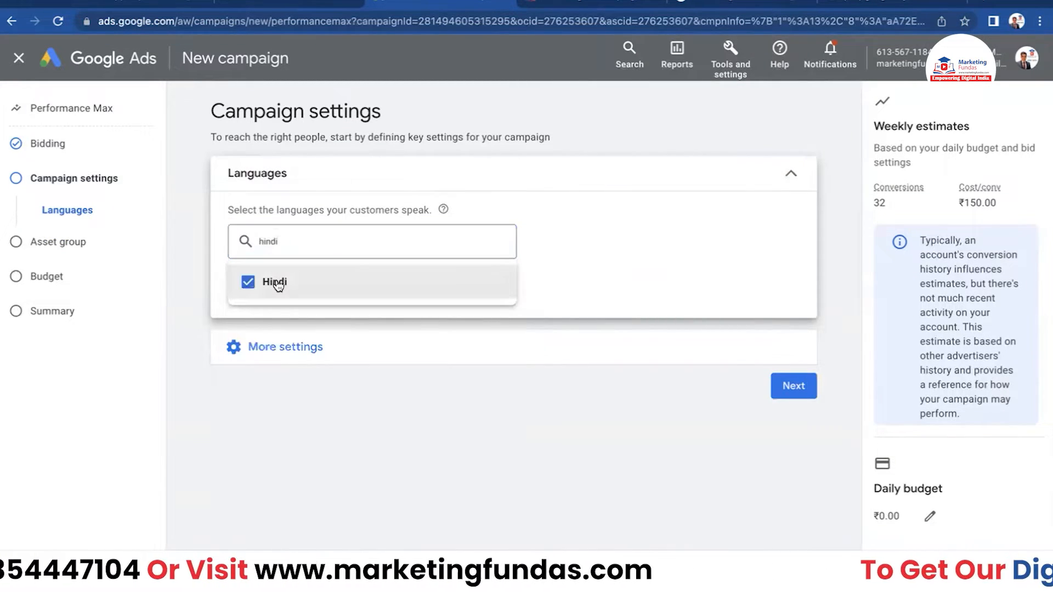
pyautogui.click(580, 269)
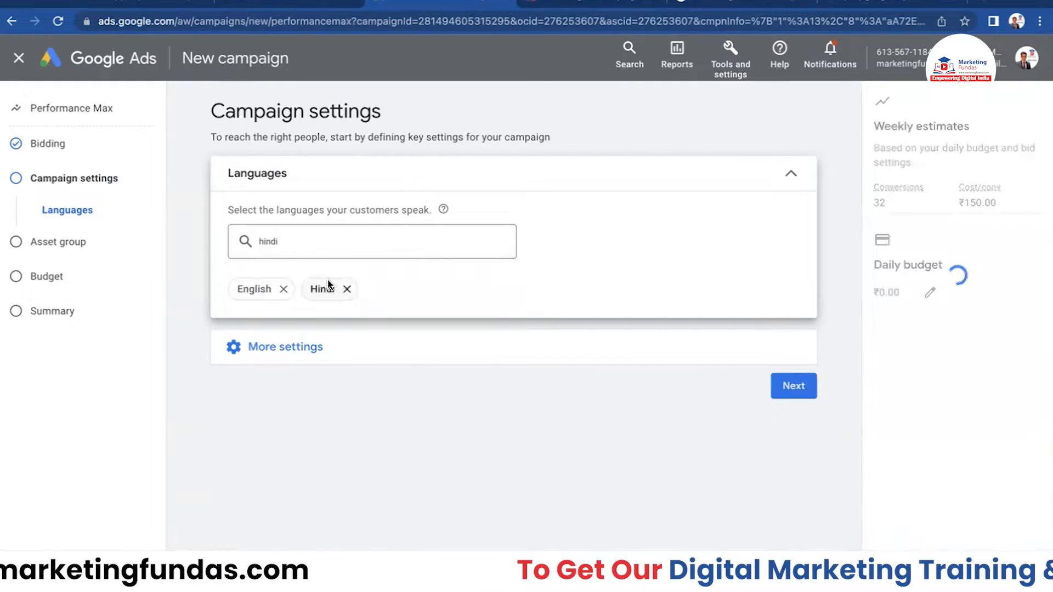
pyautogui.click(301, 344)
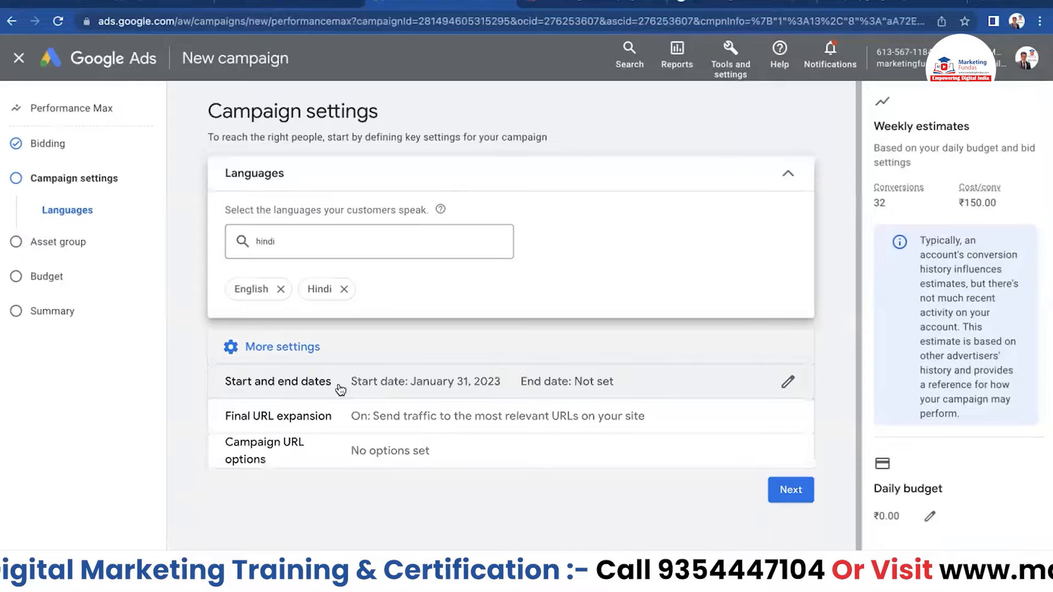
# - Keep the January 31, 2023 start date and switch the end date to a specific date
pyautogui.click(441, 383)
pyautogui.scroll(-2, 439, 364)
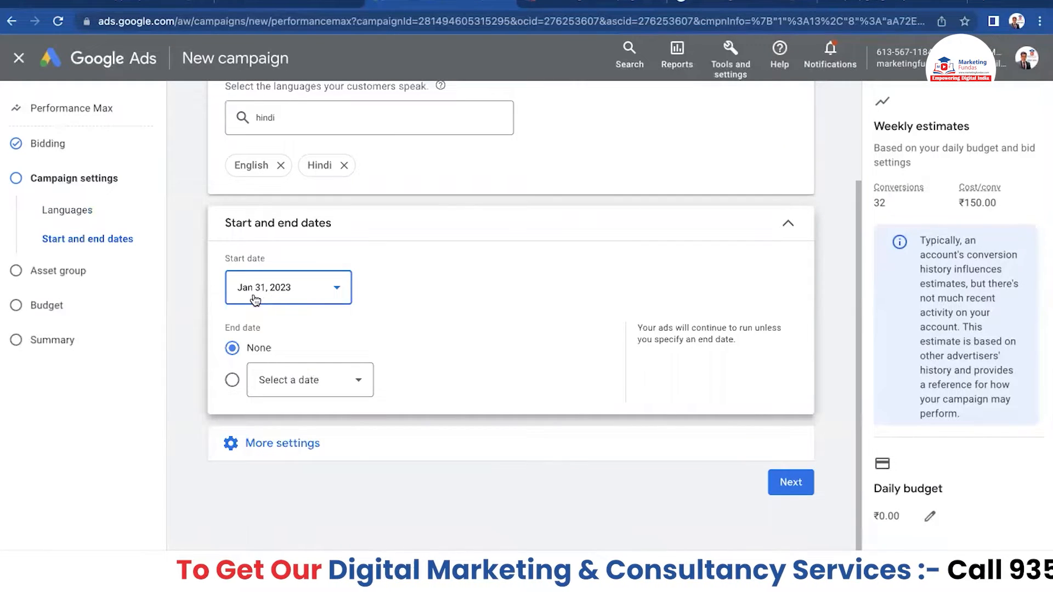
pyautogui.click(337, 291)
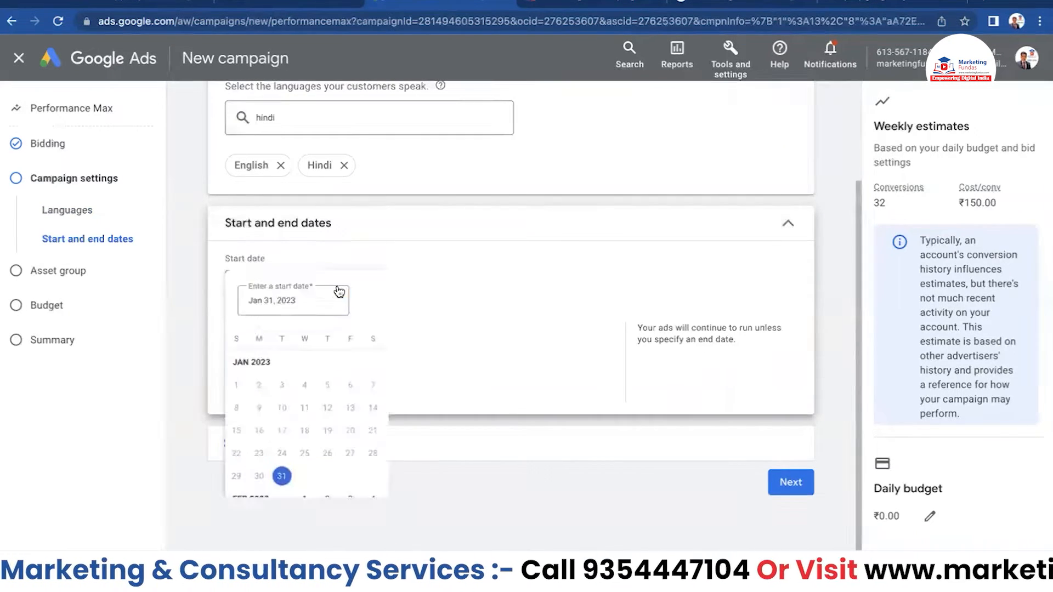
pyautogui.click(500, 296)
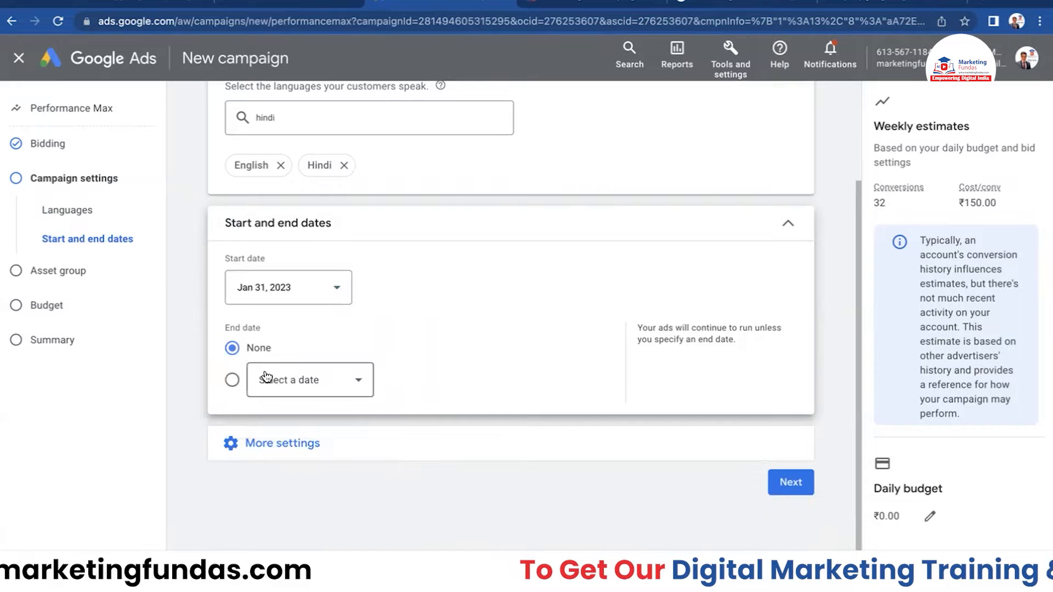
pyautogui.click(300, 381)
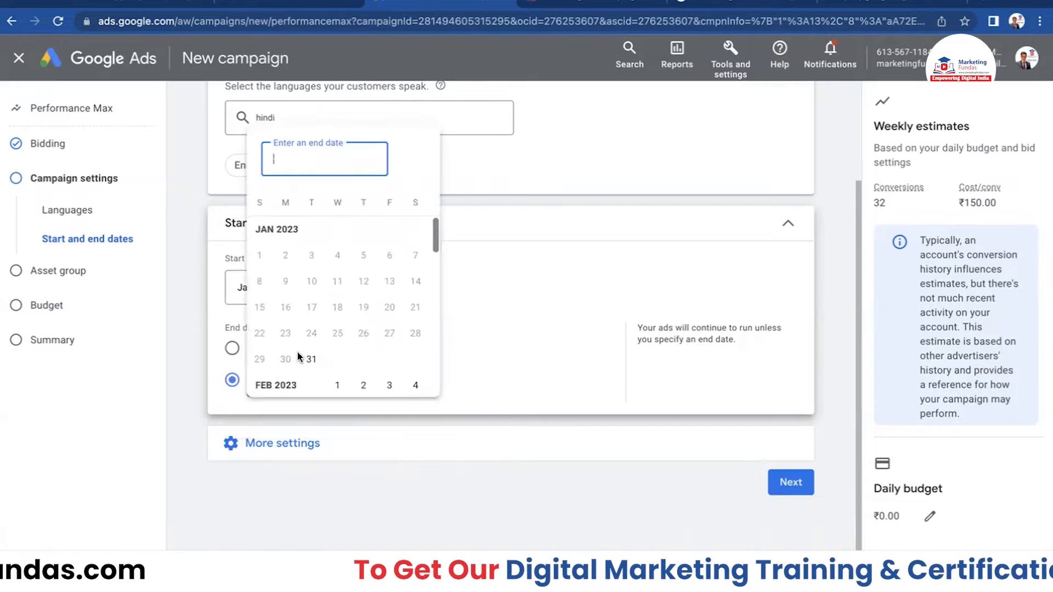
pyautogui.click(538, 336)
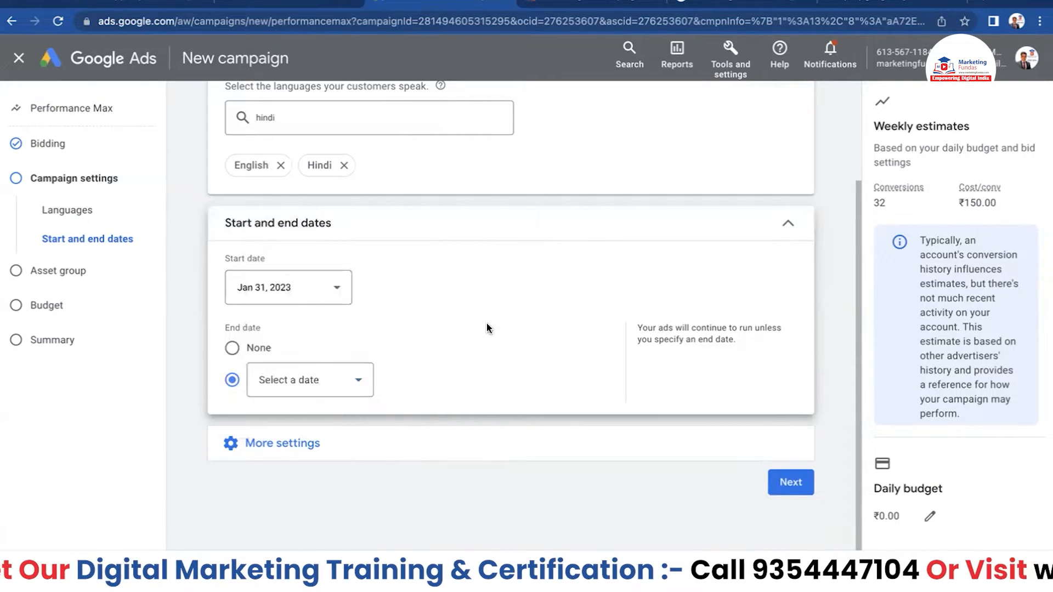
pyautogui.click(302, 443)
pyautogui.scroll(-2, 364, 343)
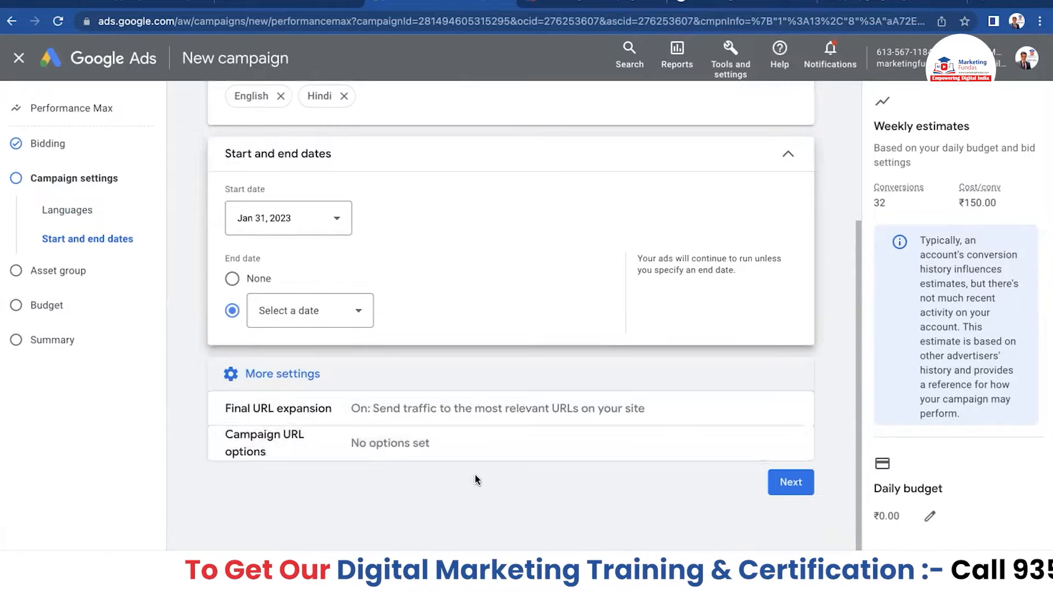
# - Continue to the Asset group step and scroll through Asset Group 1's asset sections
pyautogui.click(790, 480)
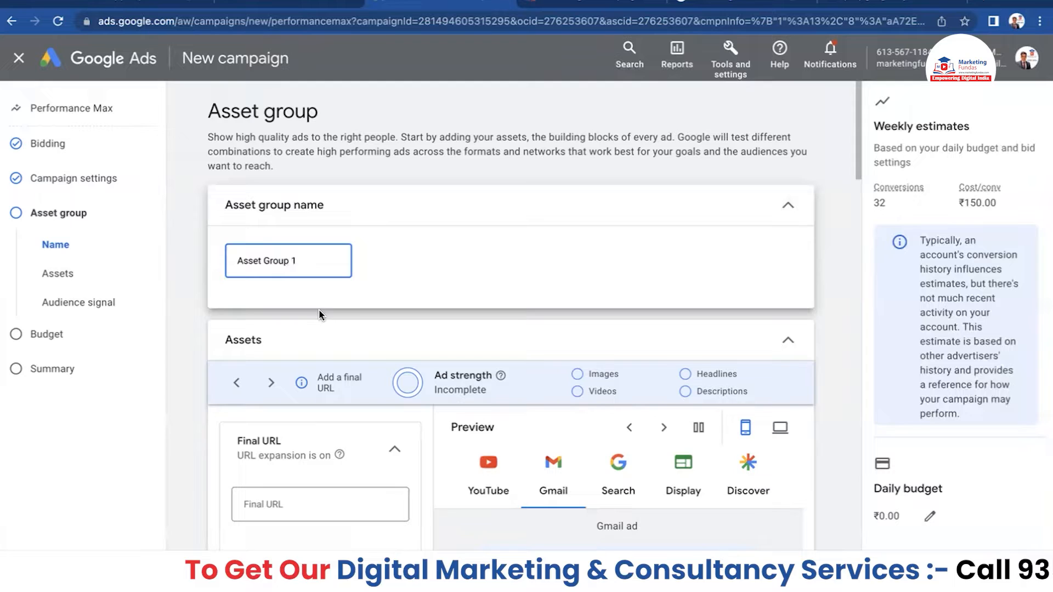
pyautogui.scroll(-5, 321, 314)
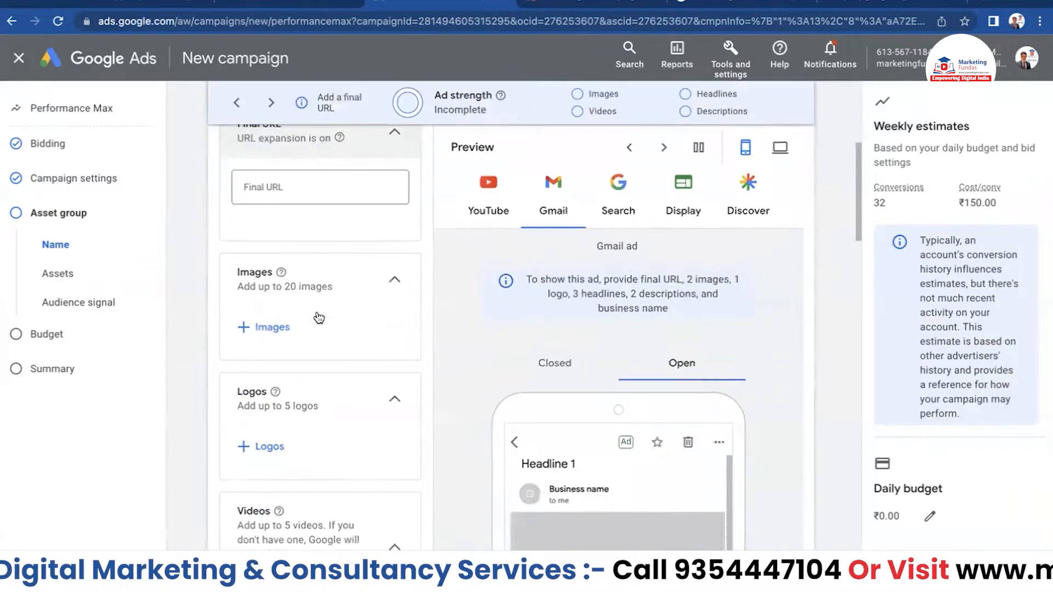
pyautogui.scroll(-20, 319, 317)
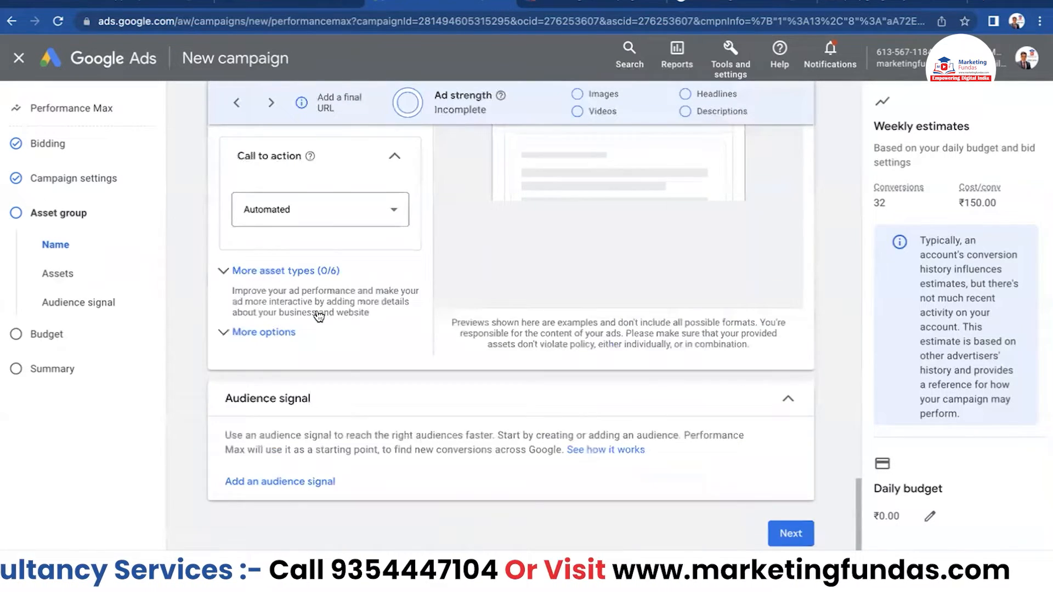
pyautogui.scroll(-1, 319, 316)
pyautogui.scroll(20, 319, 314)
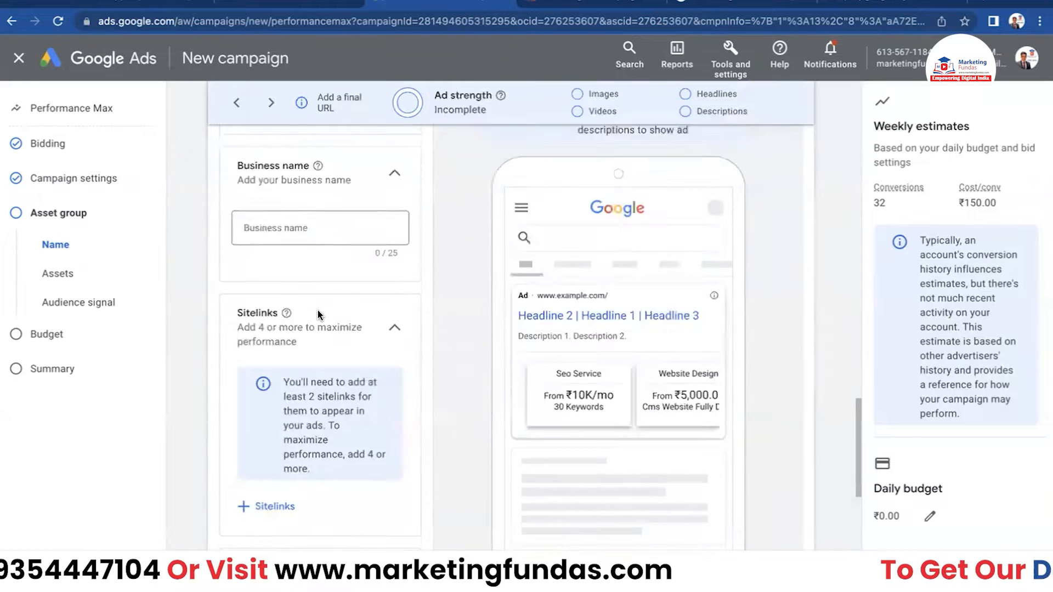
pyautogui.scroll(15, 318, 314)
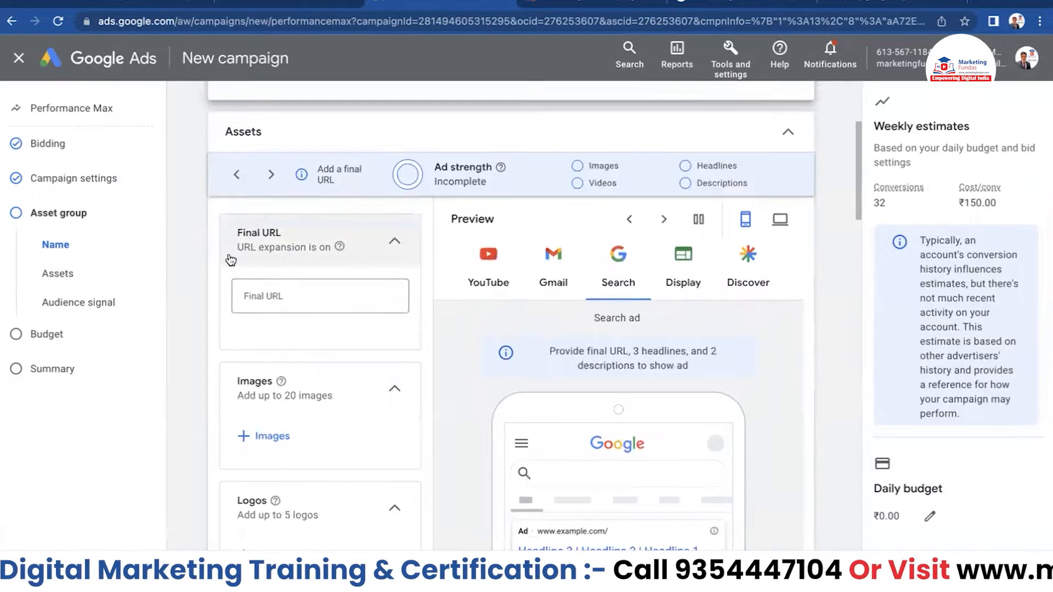
pyautogui.scroll(1, 195, 242)
pyautogui.scroll(1, 196, 236)
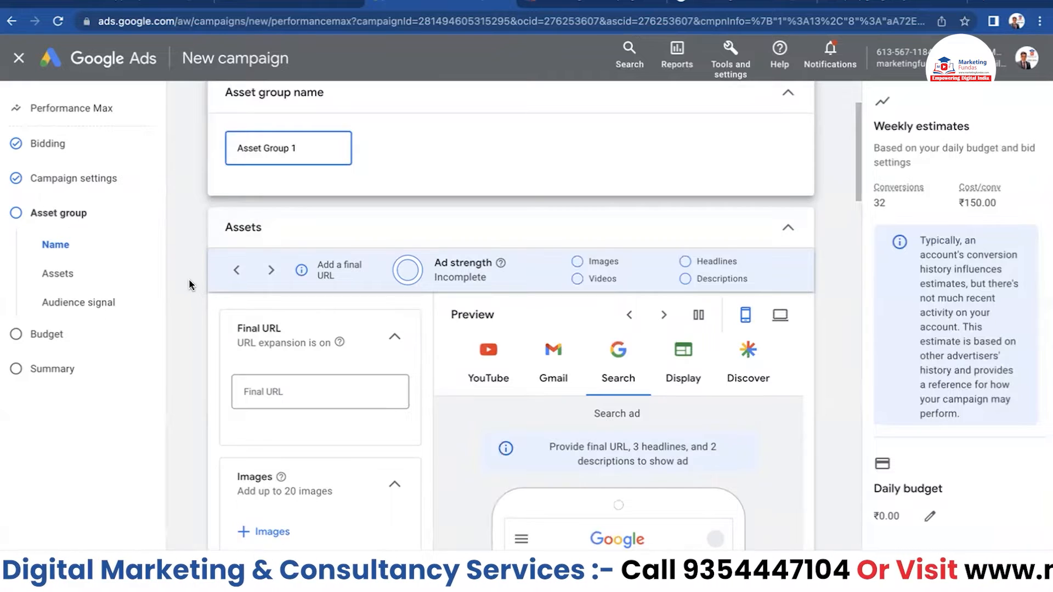
pyautogui.scroll(-1, 189, 278)
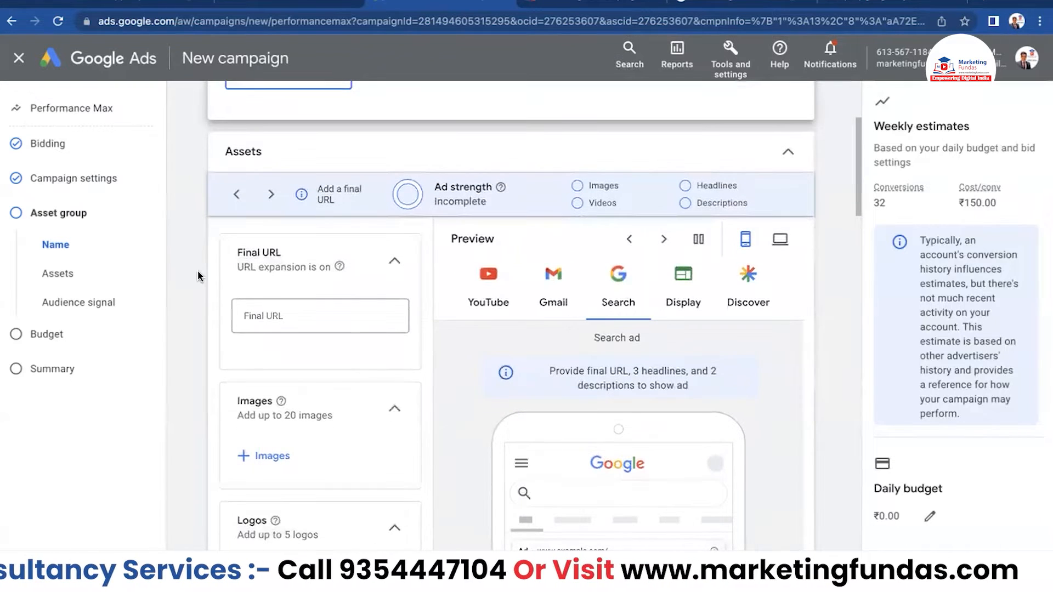
pyautogui.scroll(-1, 193, 272)
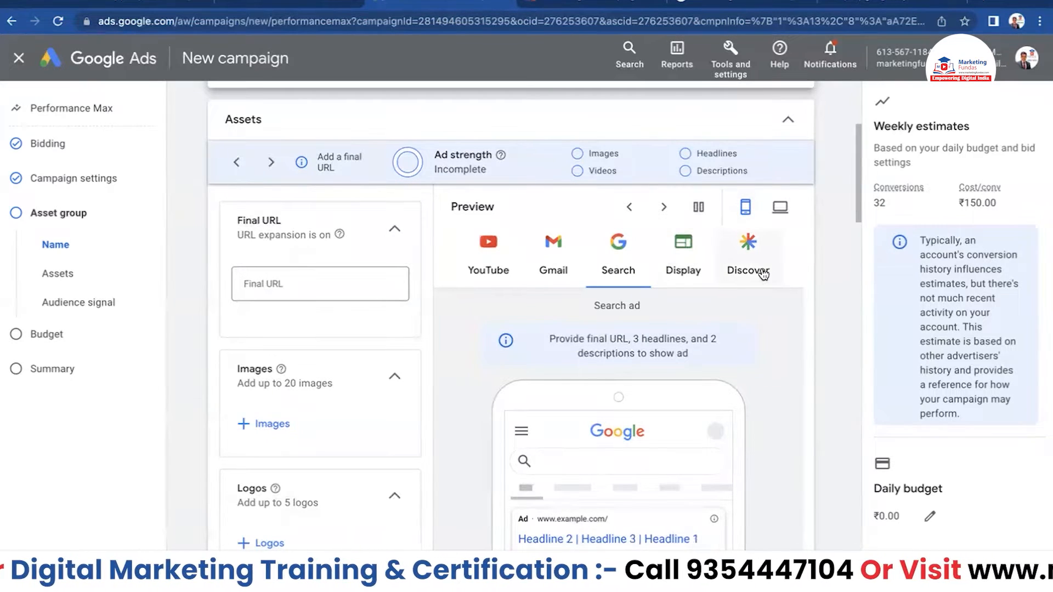
# - Preview the ad as a Display ad, then switch to the marketing fundas search results
pyautogui.click(683, 269)
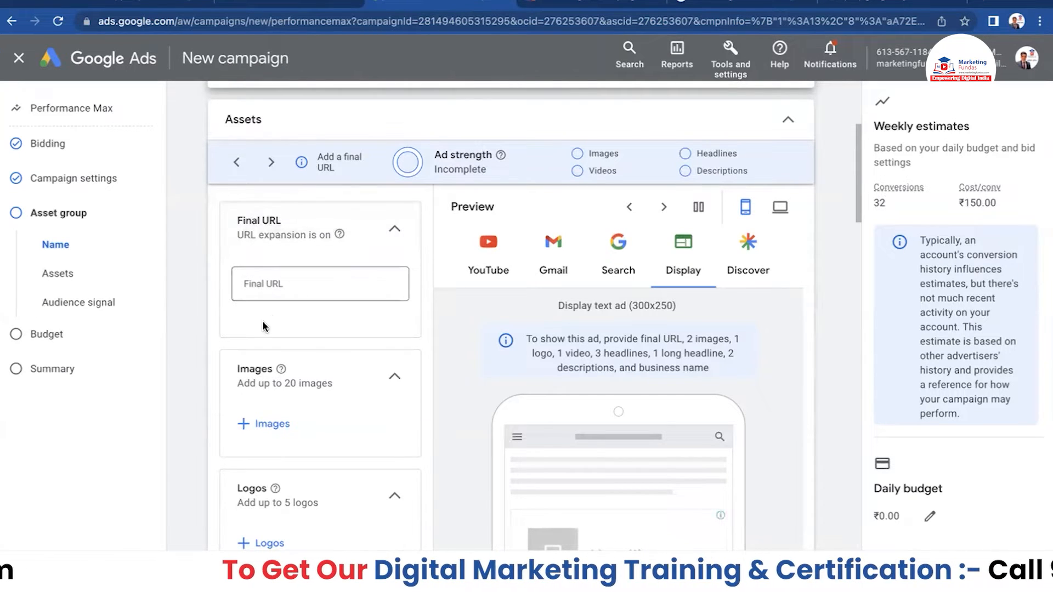
pyautogui.click(324, 281)
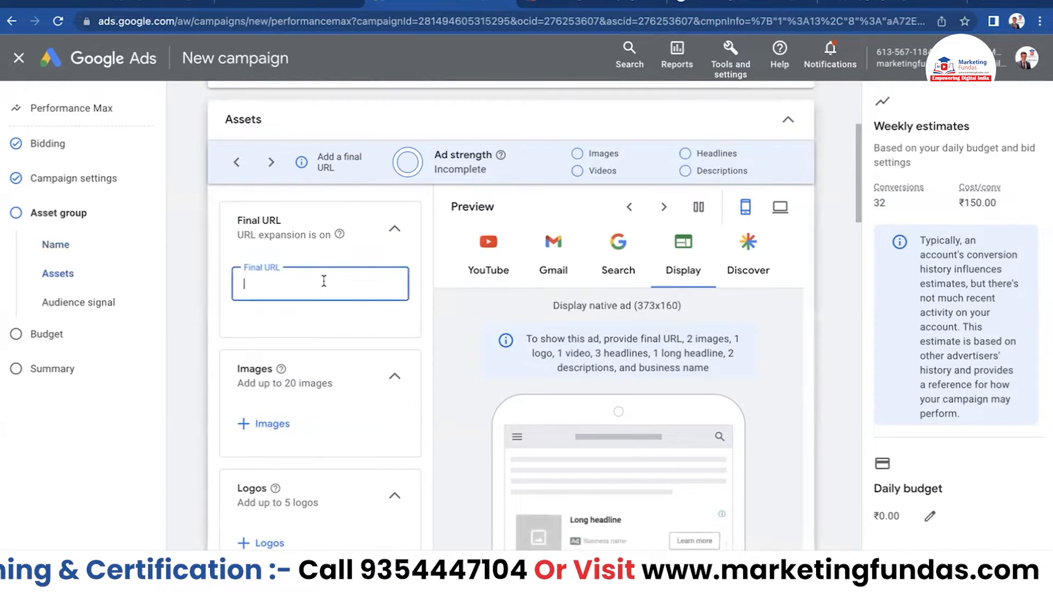
pyautogui.click(740, 7)
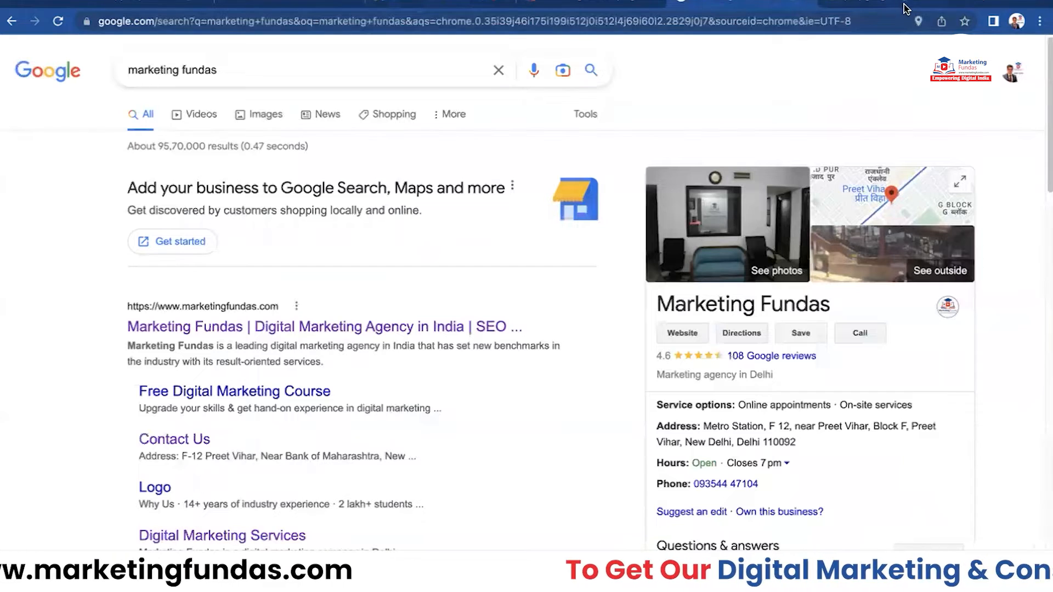
# - Load marketingfundas.com in a new tab, copy its address, and return to Google Ads
pyautogui.click(984, 5)
pyautogui.write('m')
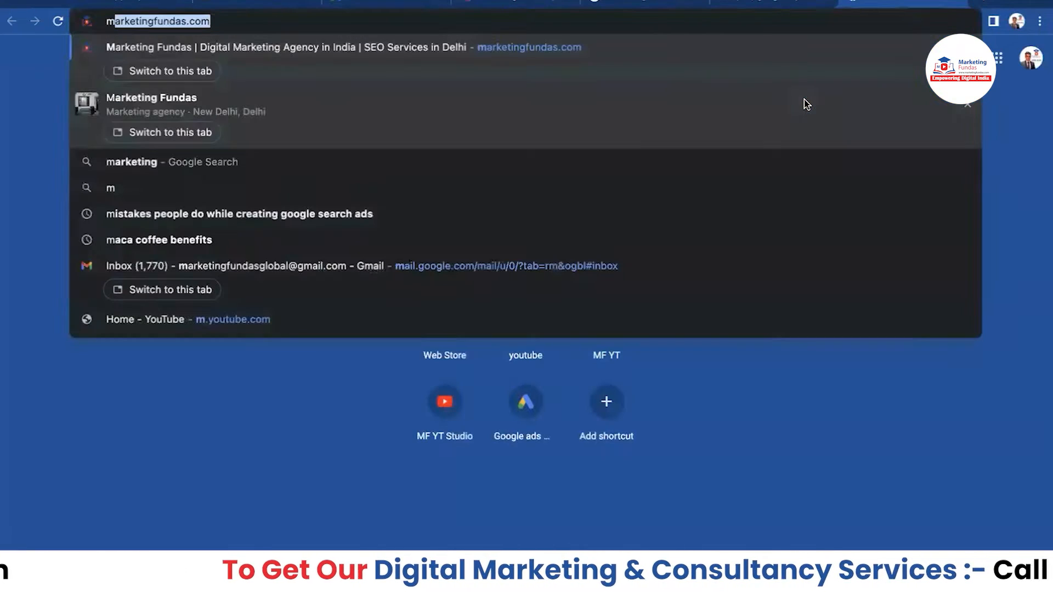
pyautogui.press('Return')
pyautogui.click(323, 22)
pyautogui.hotkey('ctrl', 'c')
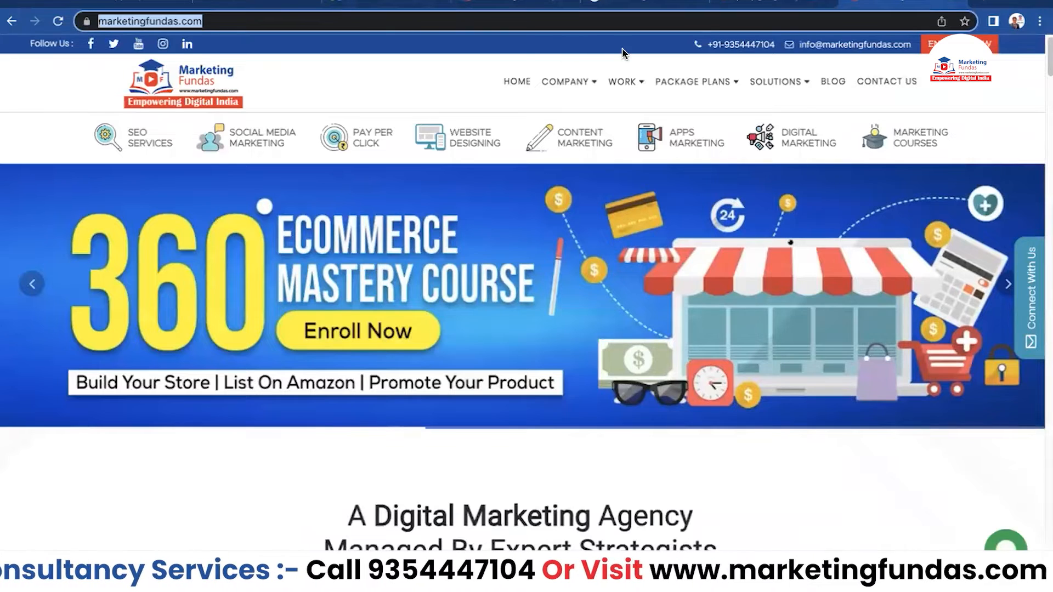
pyautogui.click(346, 7)
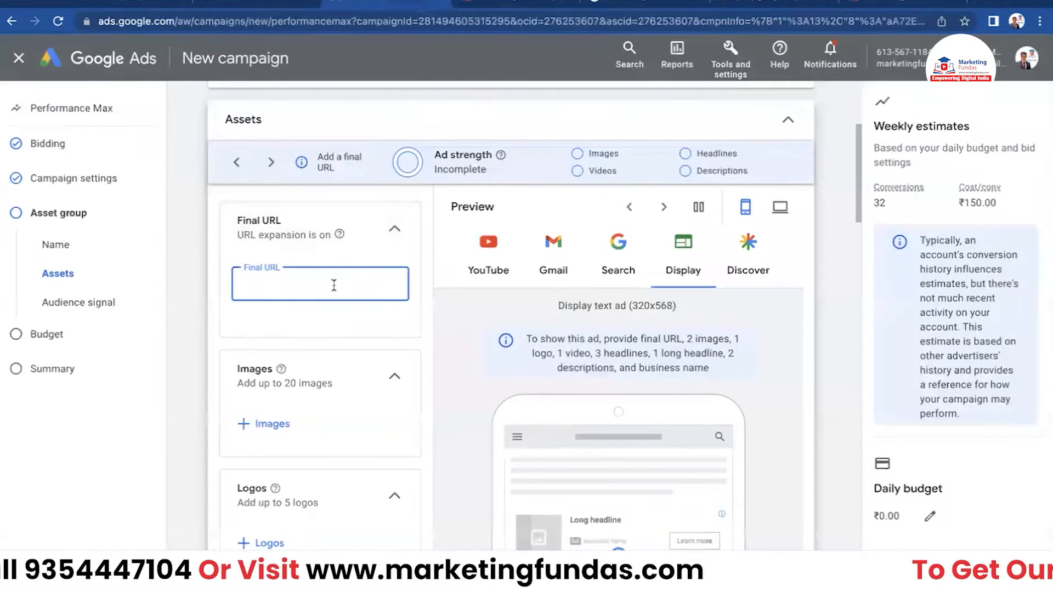
pyautogui.hotkey('ctrl', 'v')
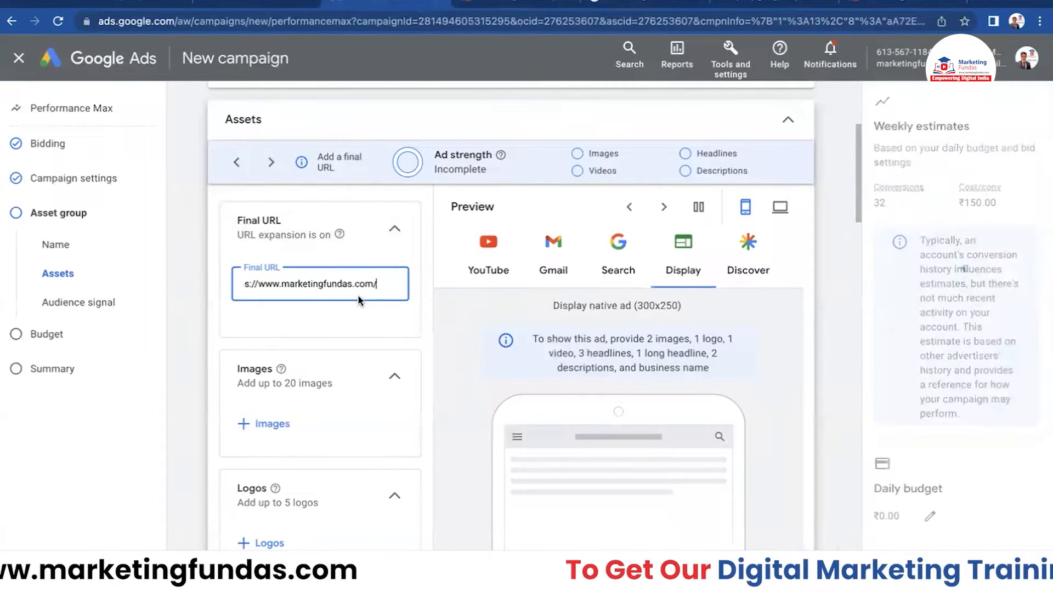
pyautogui.scroll(-2, 332, 343)
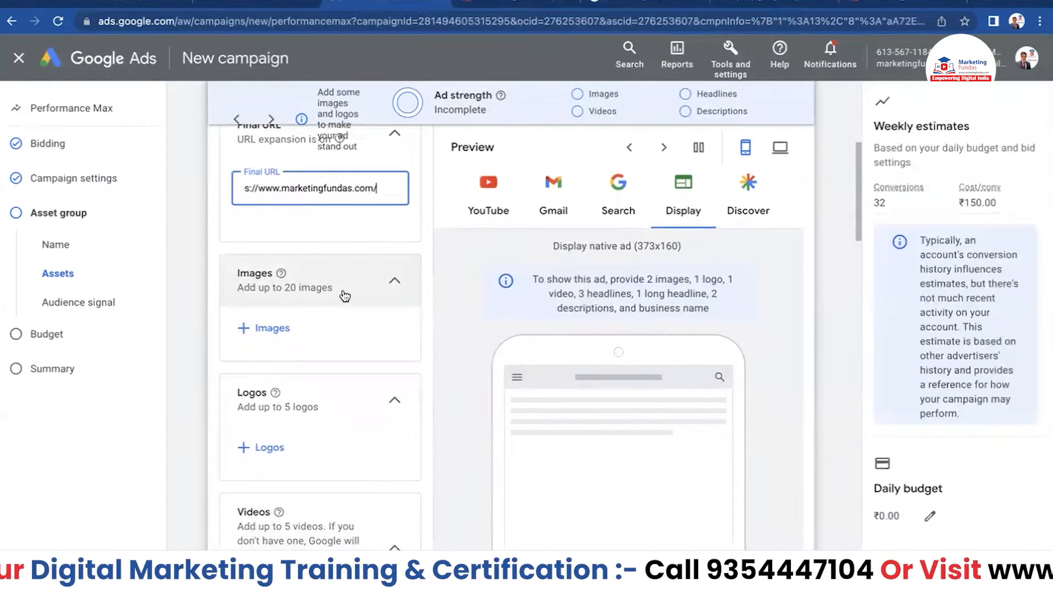
pyautogui.click(250, 332)
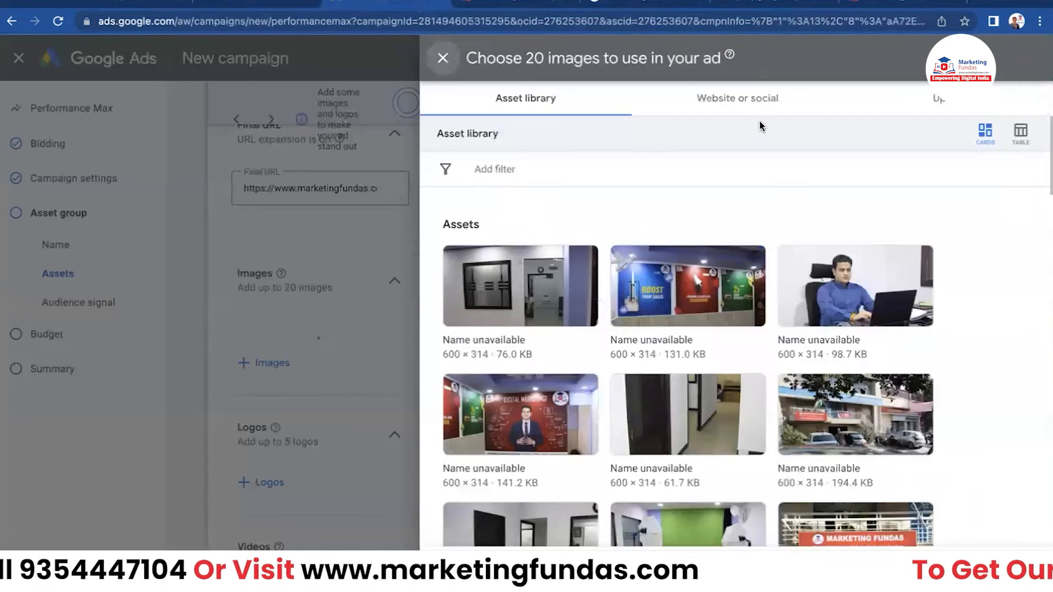
# - Upload nine banner images (160x600, 300x300, 300x600, 600x300, 600x314, 800x418, 1200, 1200x300, 1200x628) from Downloads
pyautogui.click(930, 100)
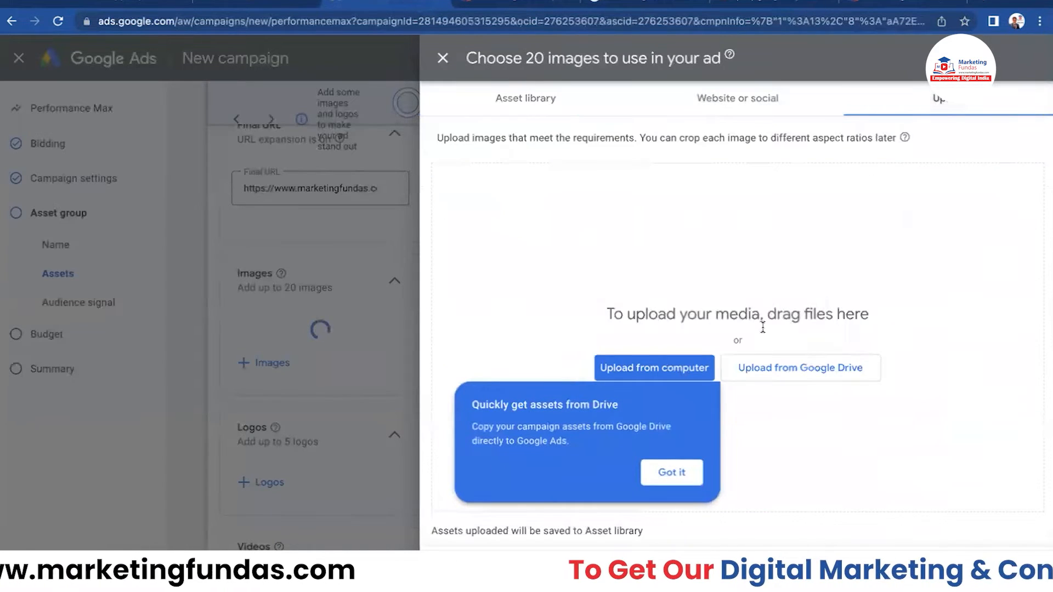
pyautogui.click(664, 371)
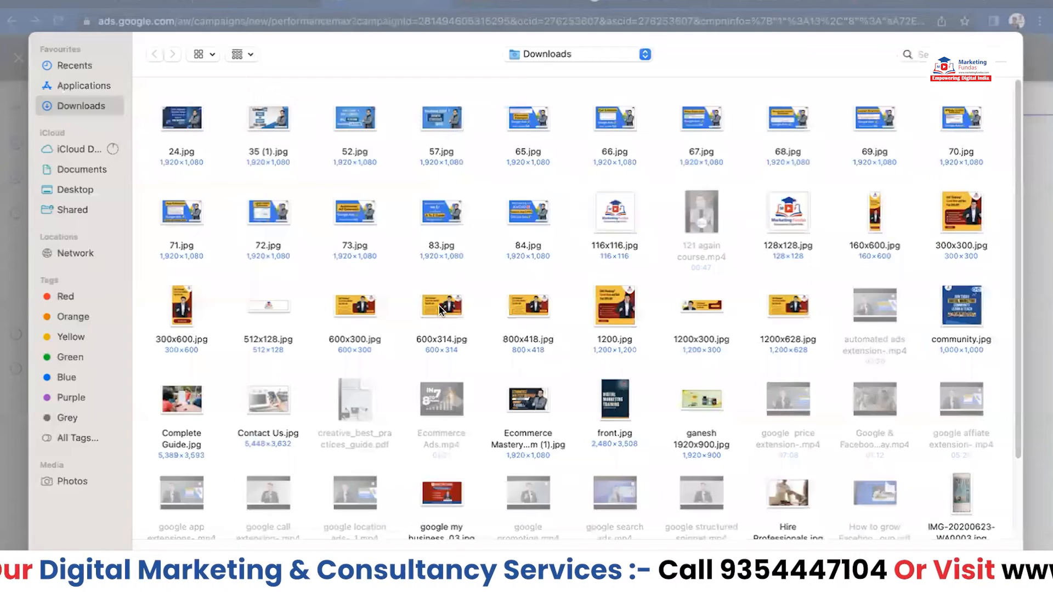
pyautogui.click(883, 253)
pyautogui.click(957, 248)
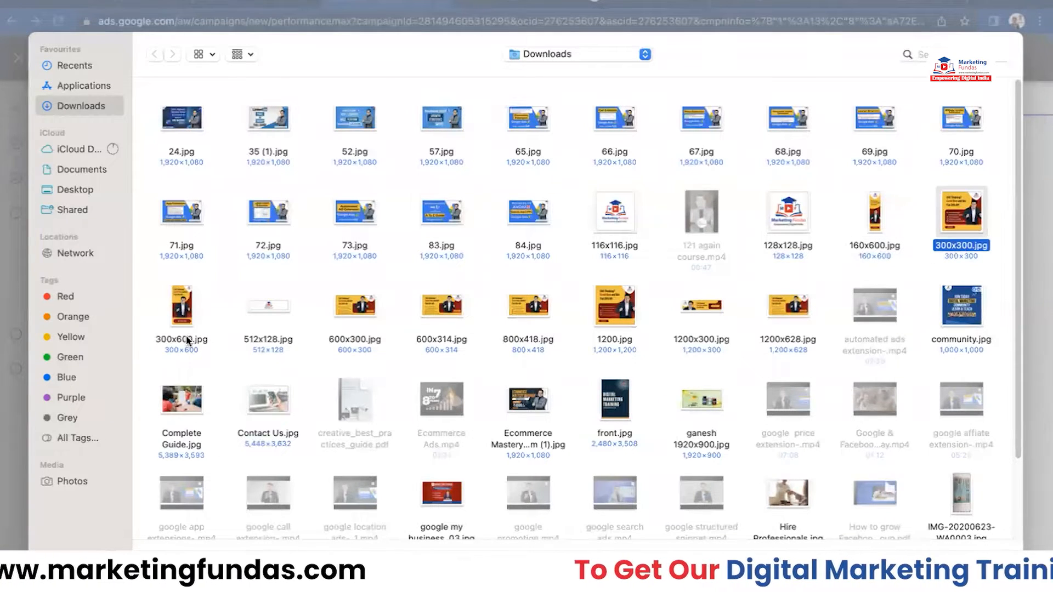
pyautogui.click(869, 248)
pyautogui.keyDown('super'); pyautogui.click(952, 249); pyautogui.keyUp('super')
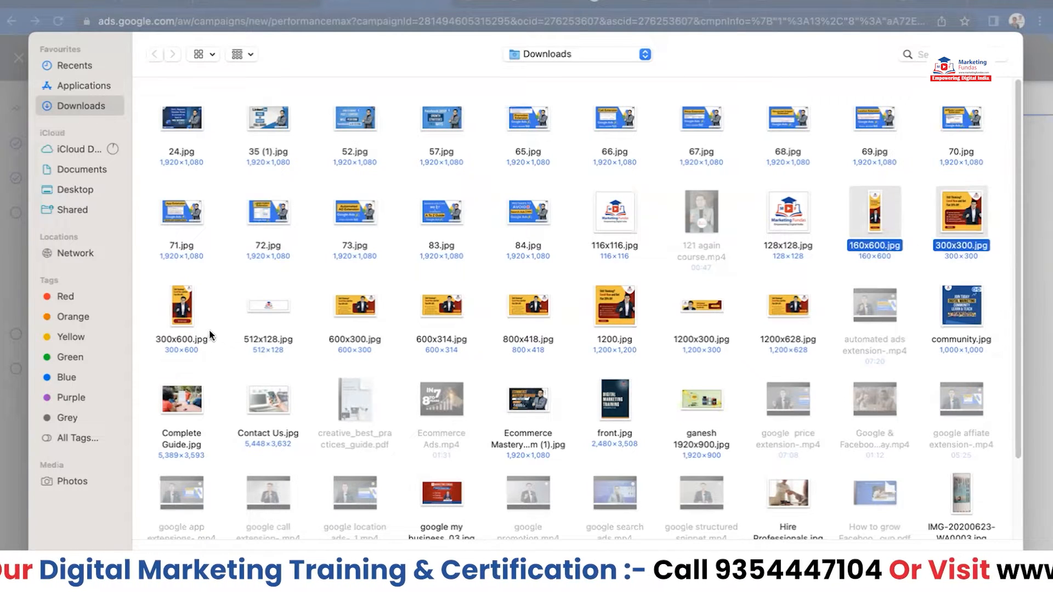
pyautogui.keyDown('super'); pyautogui.click(185, 339); pyautogui.keyUp('super')
pyautogui.keyDown('super'); pyautogui.click(359, 341); pyautogui.keyUp('super')
pyautogui.keyDown('super'); pyautogui.click(461, 342); pyautogui.keyUp('super')
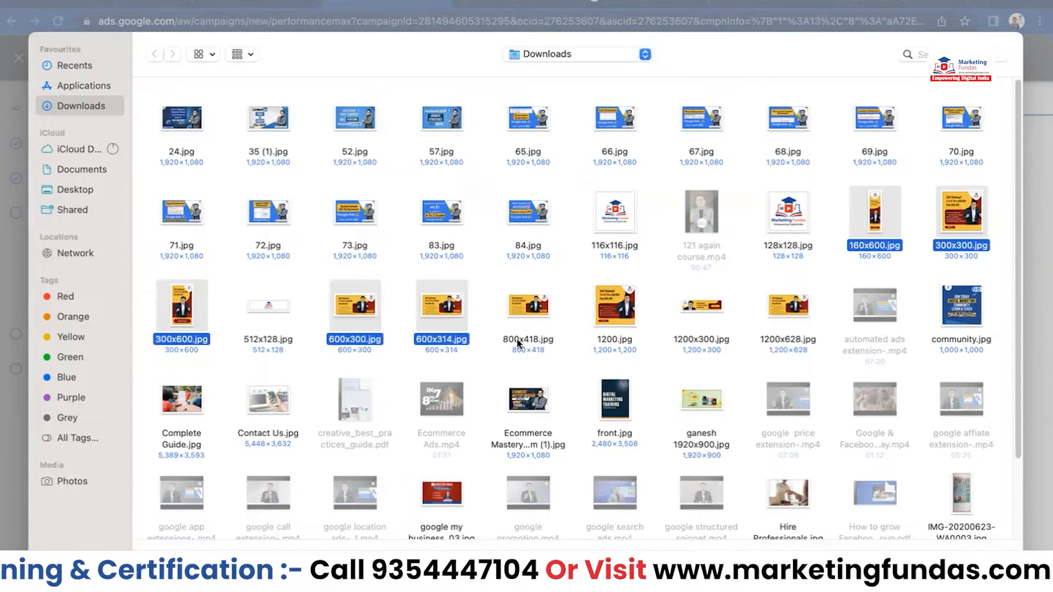
pyautogui.keyDown('super'); pyautogui.click(520, 345); pyautogui.keyUp('super')
pyautogui.keyDown('super'); pyautogui.click(618, 347); pyautogui.keyUp('super')
pyautogui.keyDown('super'); pyautogui.click(684, 343); pyautogui.keyUp('super')
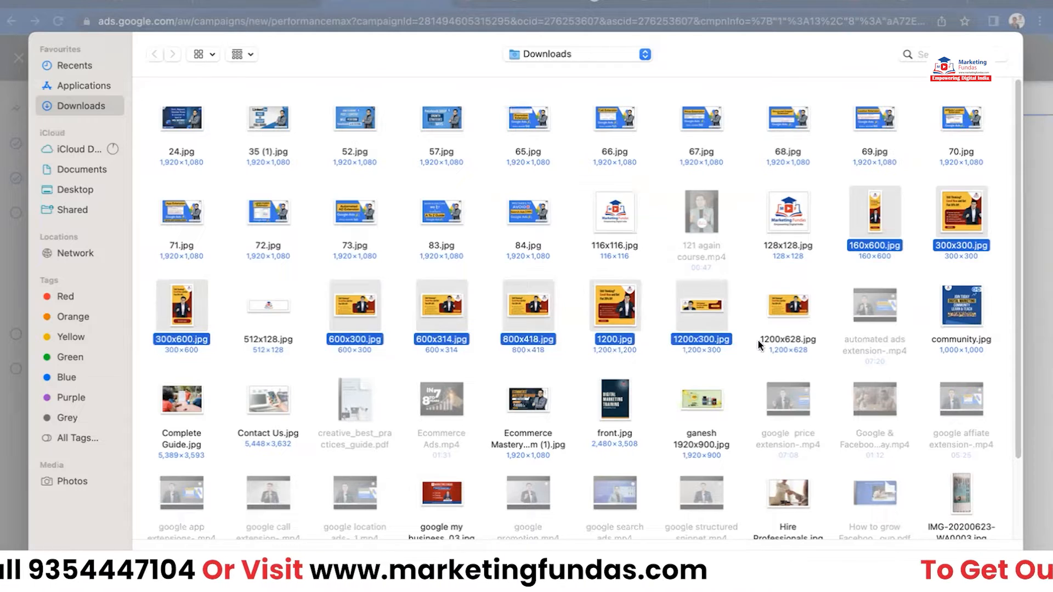
pyautogui.keyDown('super'); pyautogui.click(780, 341); pyautogui.keyUp('super')
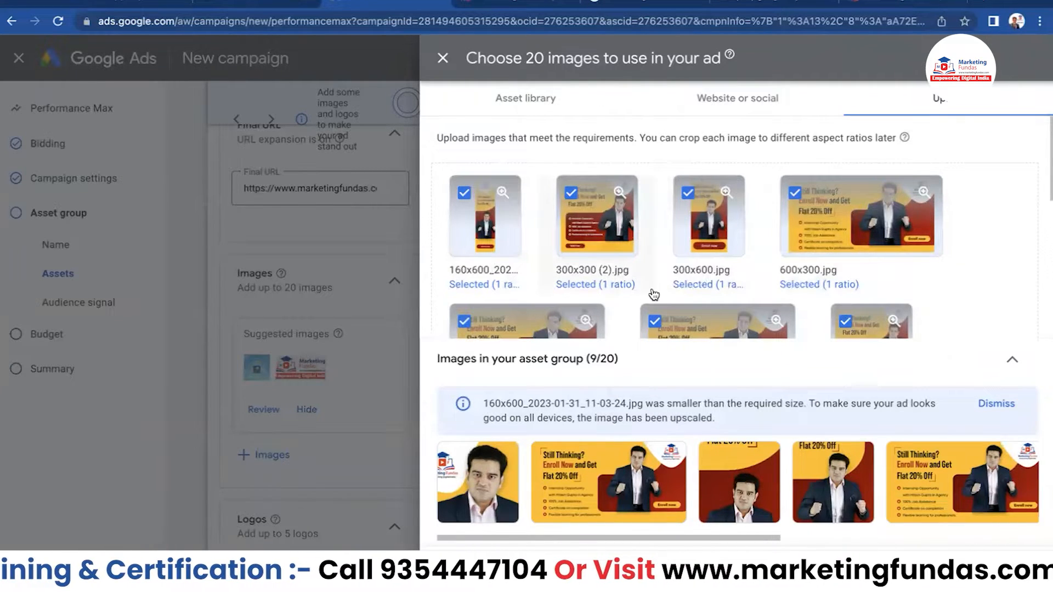
# - Save the uploaded images to the asset group, then begin adding logos
pyautogui.scroll(-2, 776, 277)
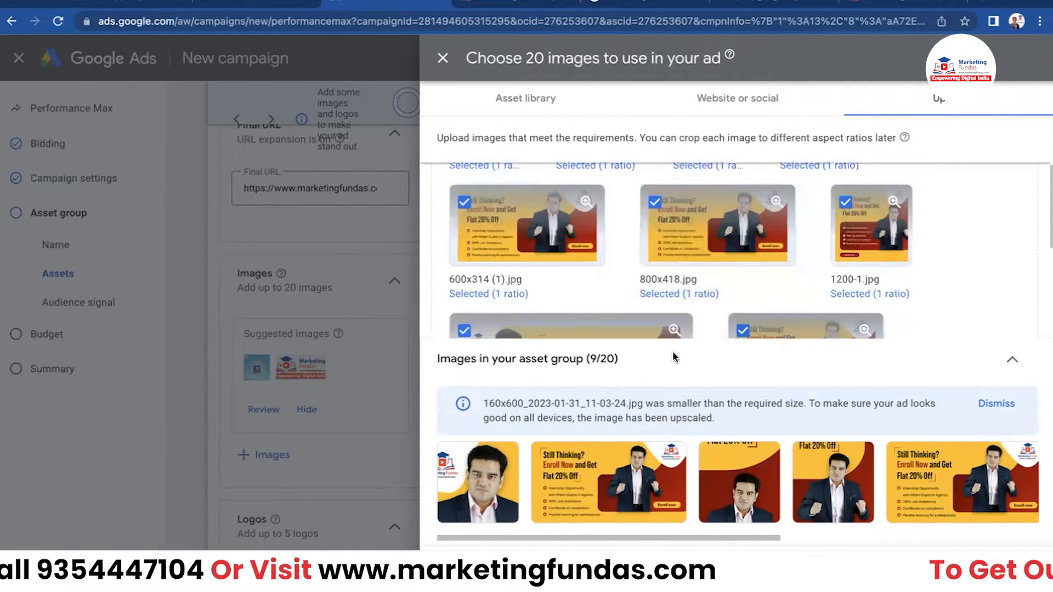
pyautogui.scroll(-4, 677, 312)
pyautogui.scroll(4, 675, 293)
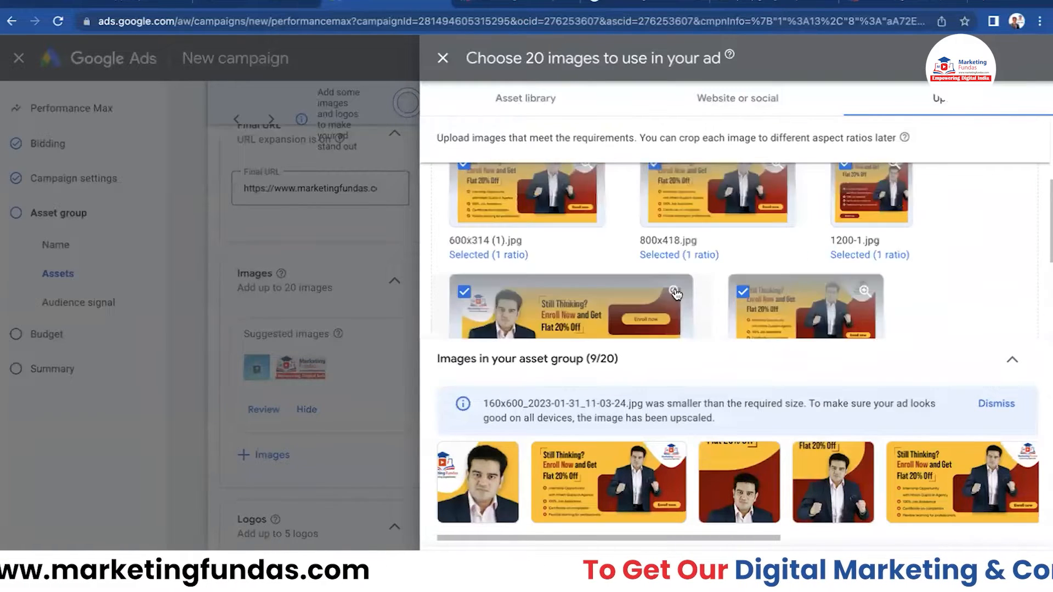
pyautogui.scroll(-3, 677, 295)
pyautogui.scroll(6, 602, 297)
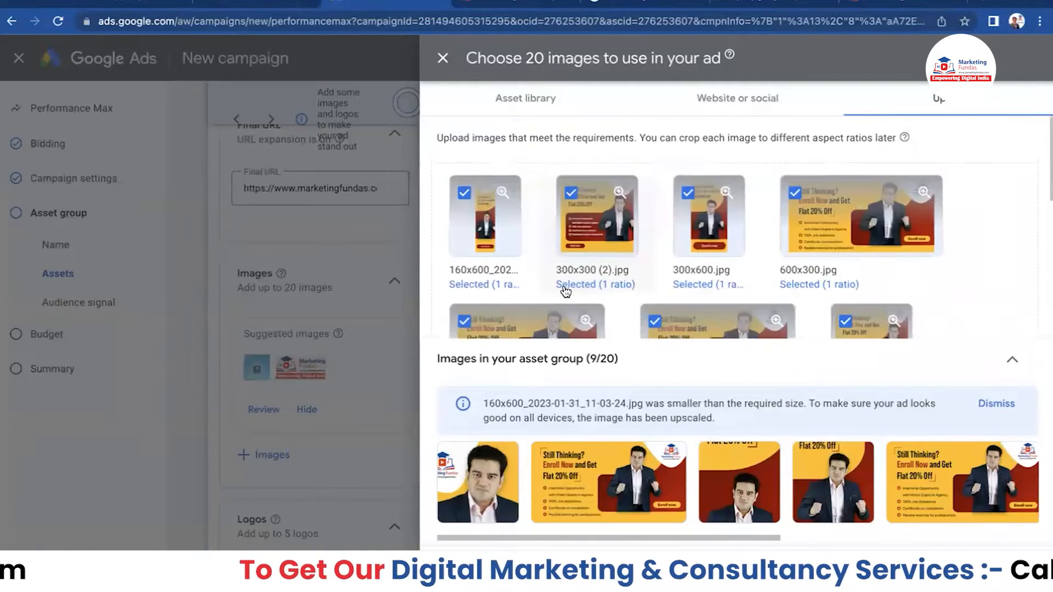
pyautogui.click(456, 569)
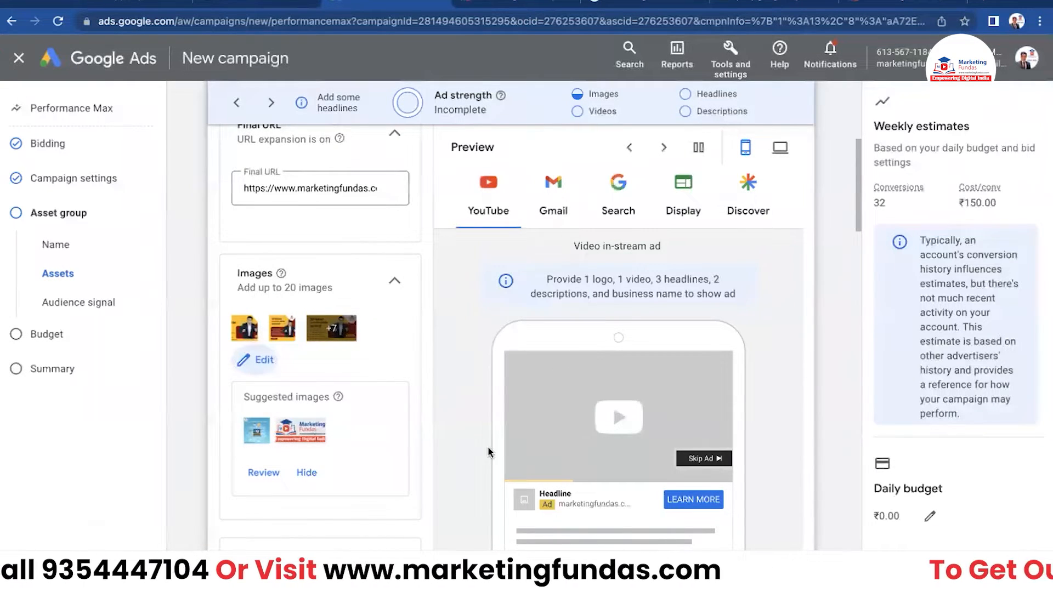
pyautogui.scroll(-4, 488, 452)
pyautogui.scroll(10, 388, 400)
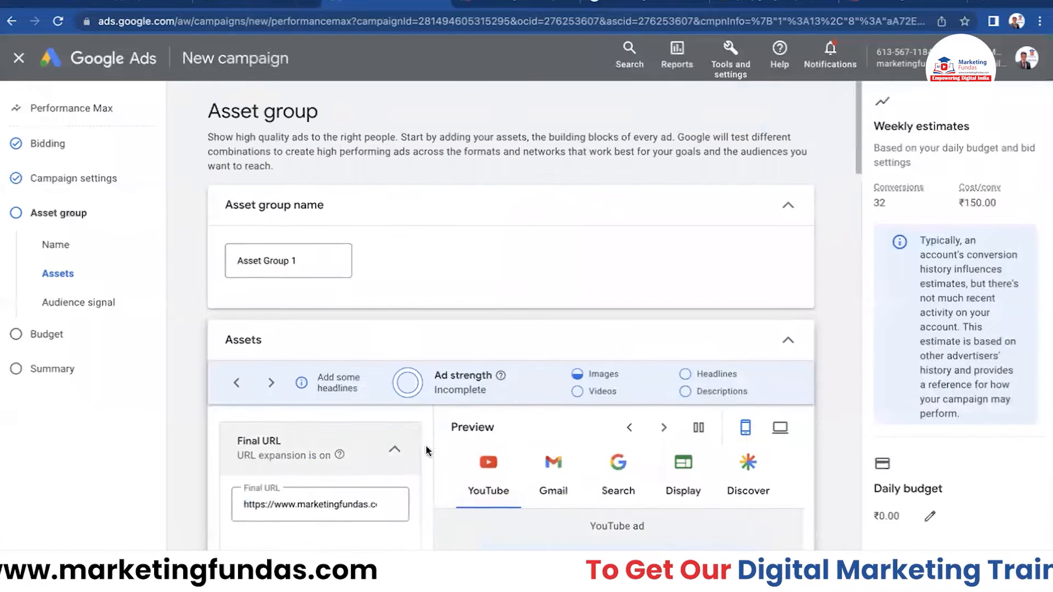
pyautogui.scroll(-5, 192, 428)
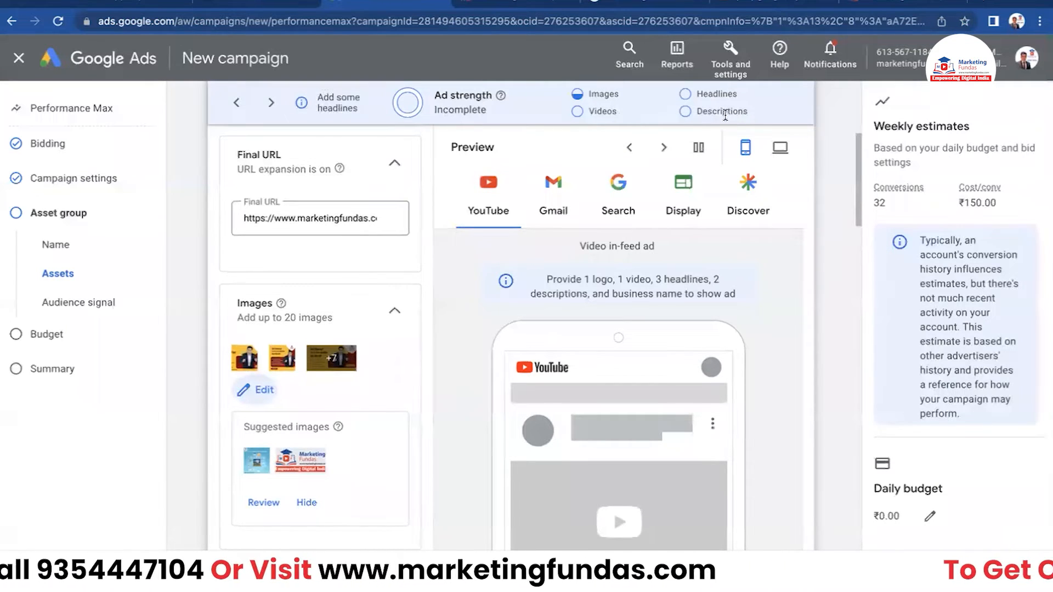
pyautogui.scroll(-2, 365, 362)
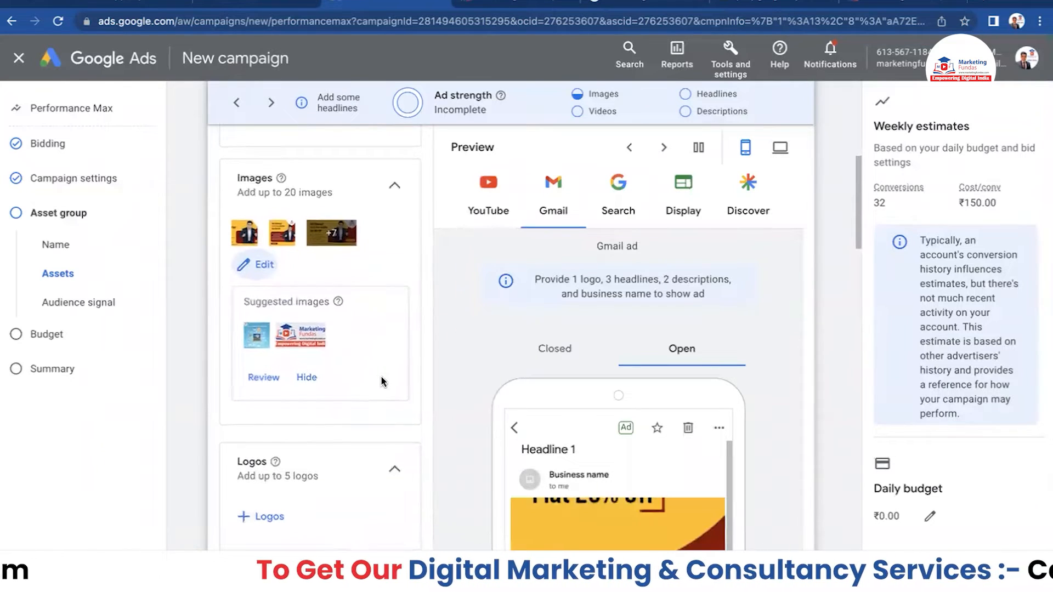
pyautogui.scroll(-2, 362, 382)
pyautogui.click(256, 392)
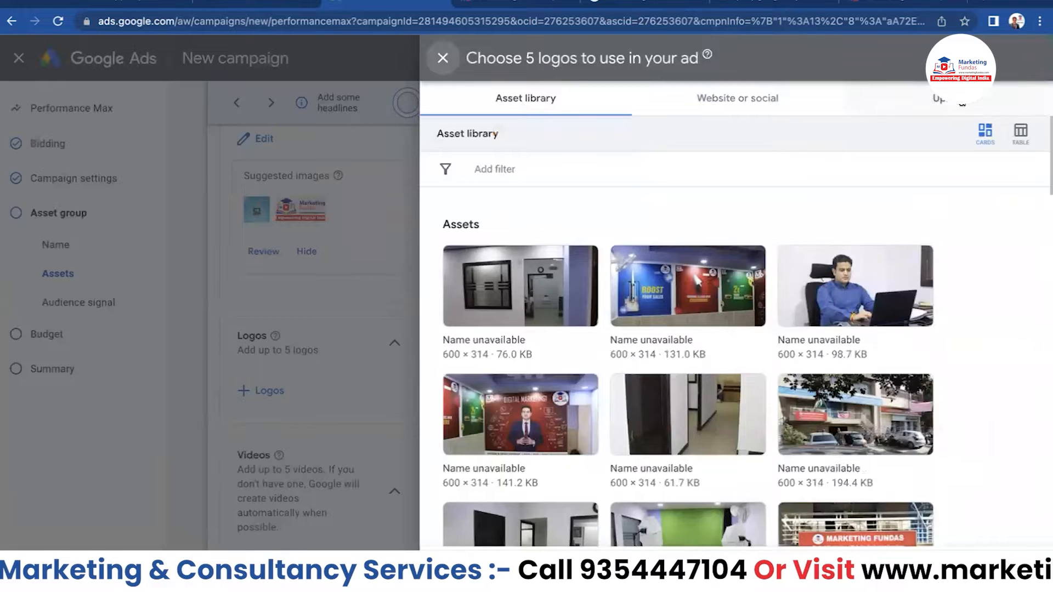
# - Upload the 116x116, 128x128 and 512x128 logos, dismiss the too-small error, and save the two accepted
pyautogui.click(963, 102)
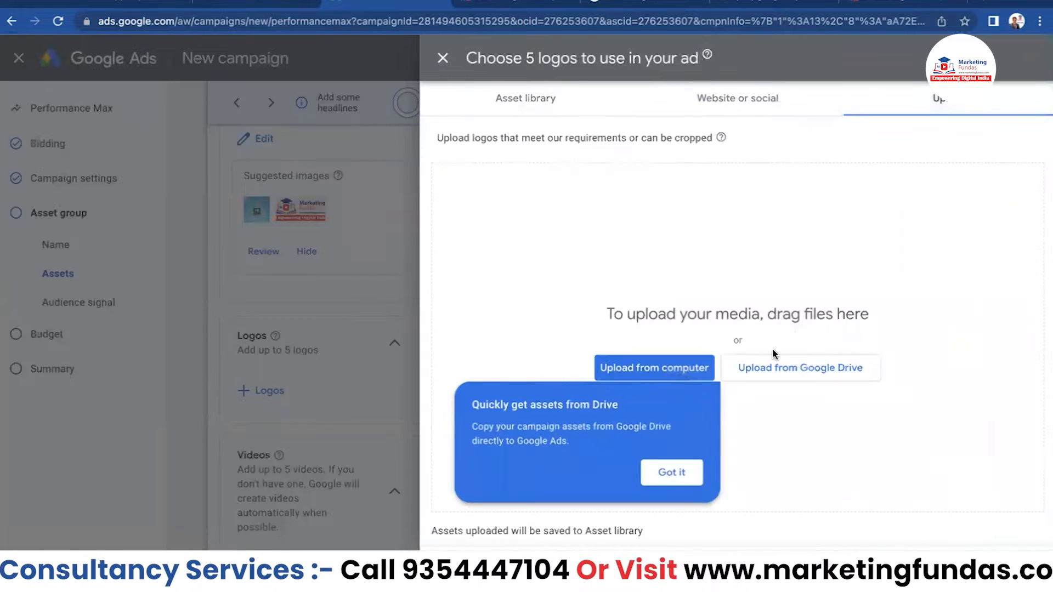
pyautogui.click(684, 370)
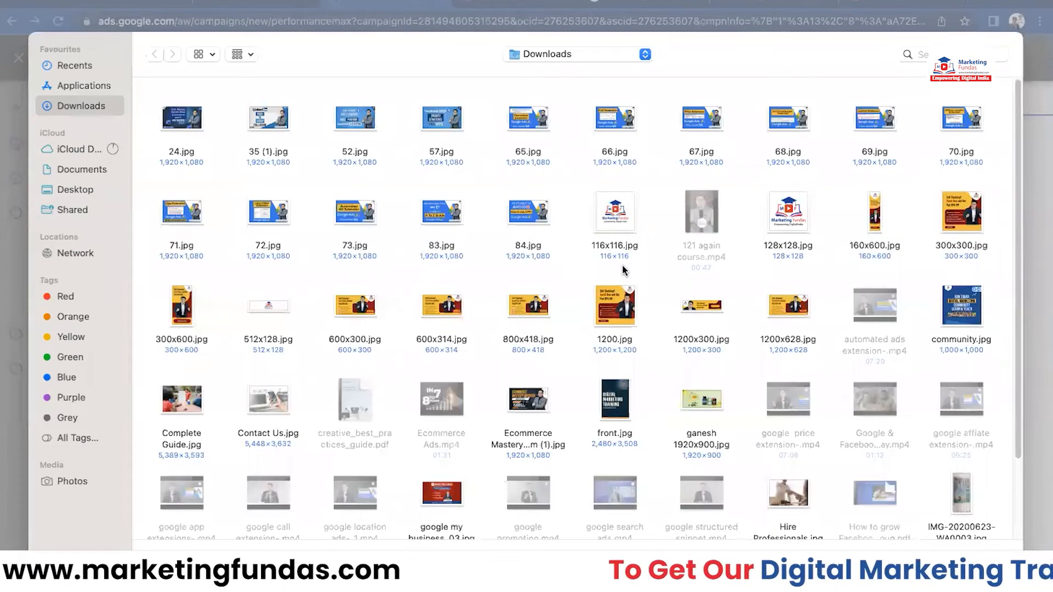
pyautogui.click(628, 246)
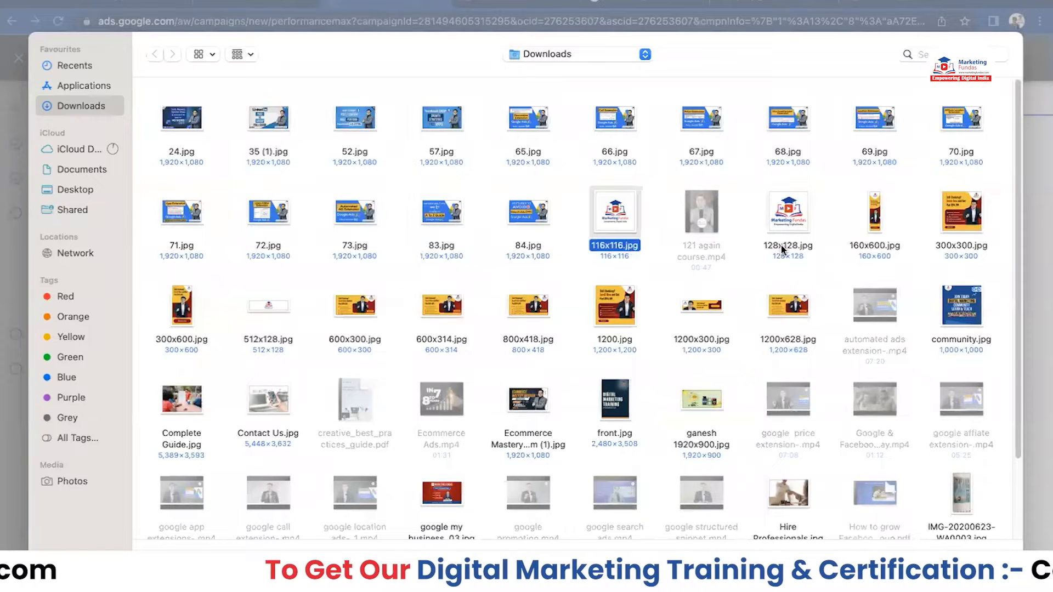
pyautogui.keyDown('super'); pyautogui.click(763, 255); pyautogui.keyUp('super')
pyautogui.keyDown('super'); pyautogui.click(277, 311); pyautogui.keyUp('super')
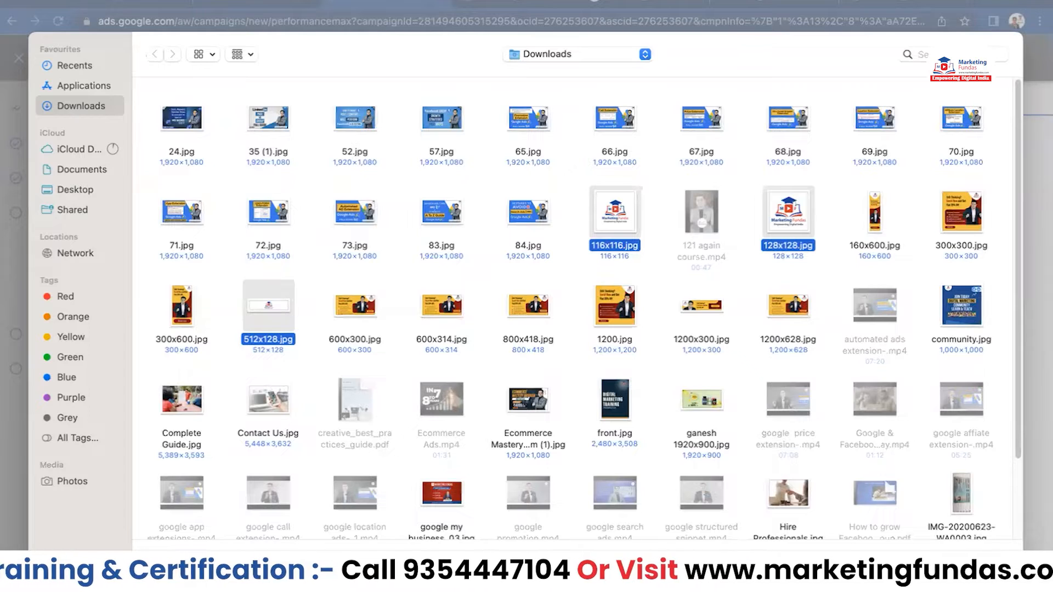
pyautogui.click(989, 562)
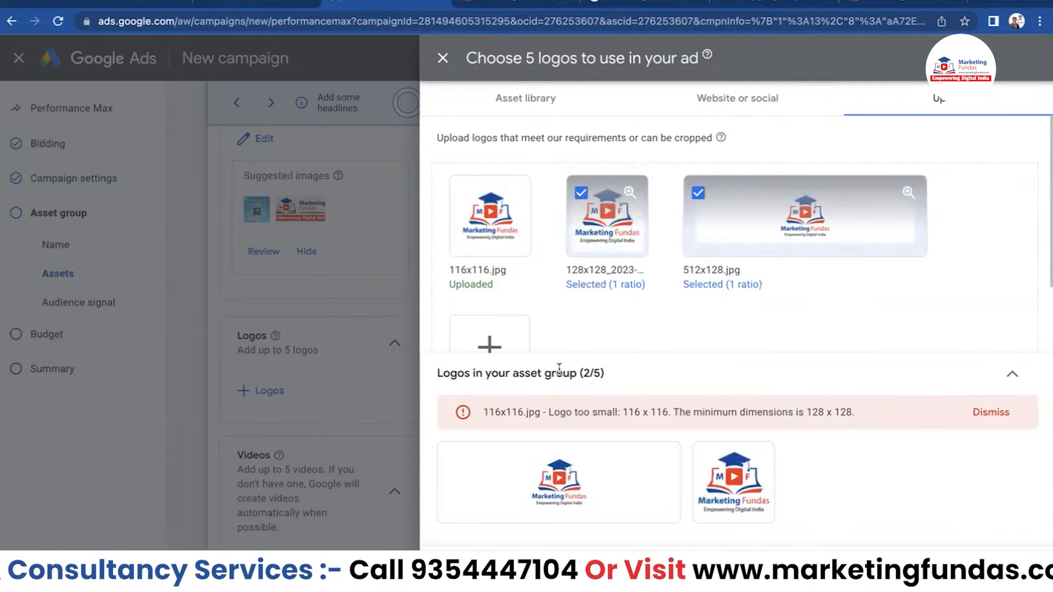
pyautogui.click(990, 412)
pyautogui.click(464, 568)
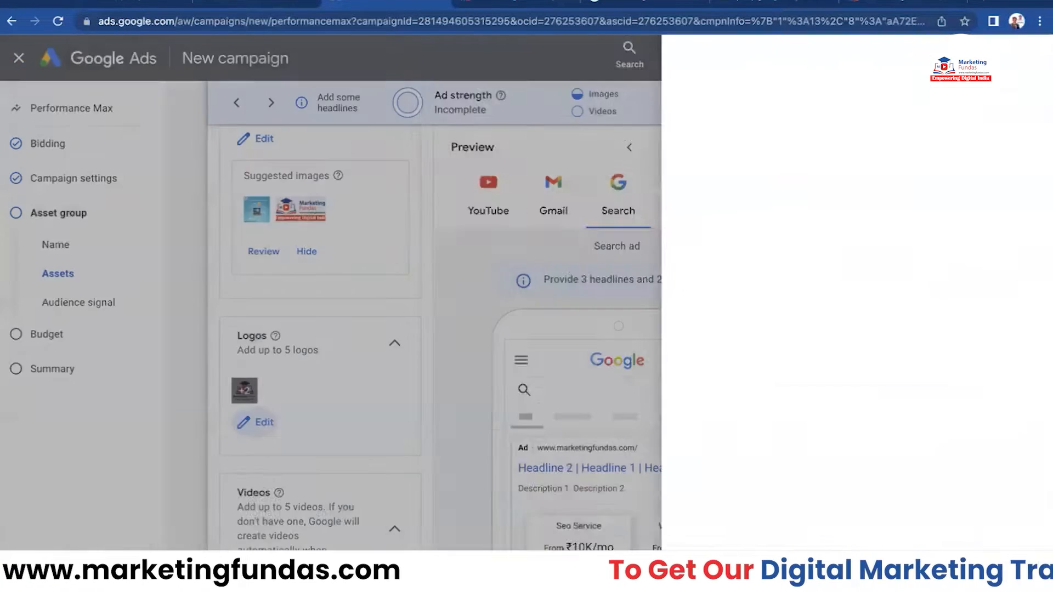
# - Choose the 1:30 Ecommerce Mastery video from the asset library as the YouTube video
pyautogui.scroll(-1, 377, 392)
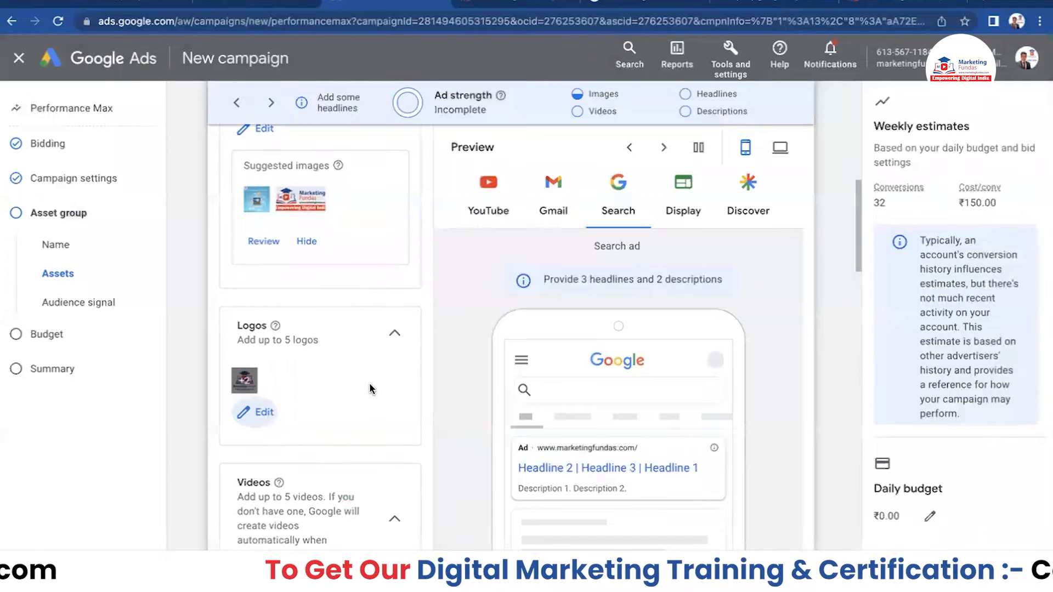
pyautogui.scroll(-3, 345, 381)
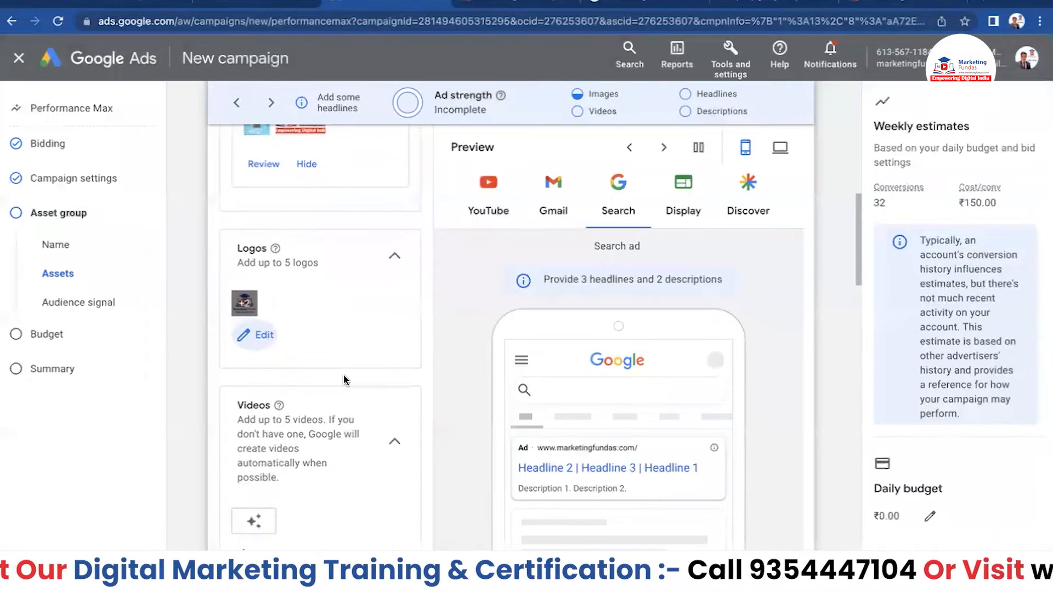
pyautogui.scroll(-3, 346, 382)
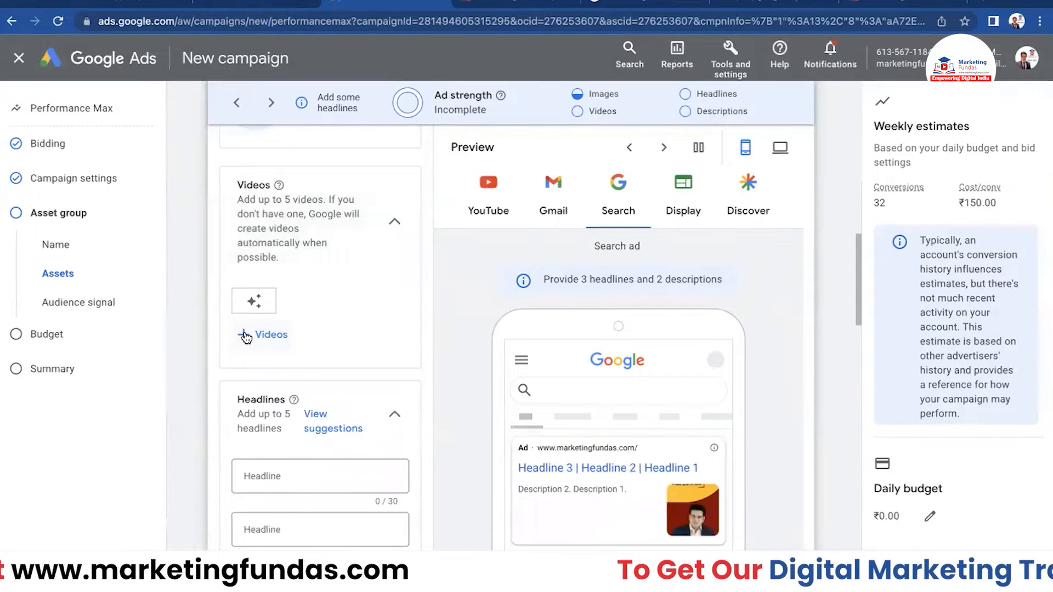
pyautogui.click(246, 336)
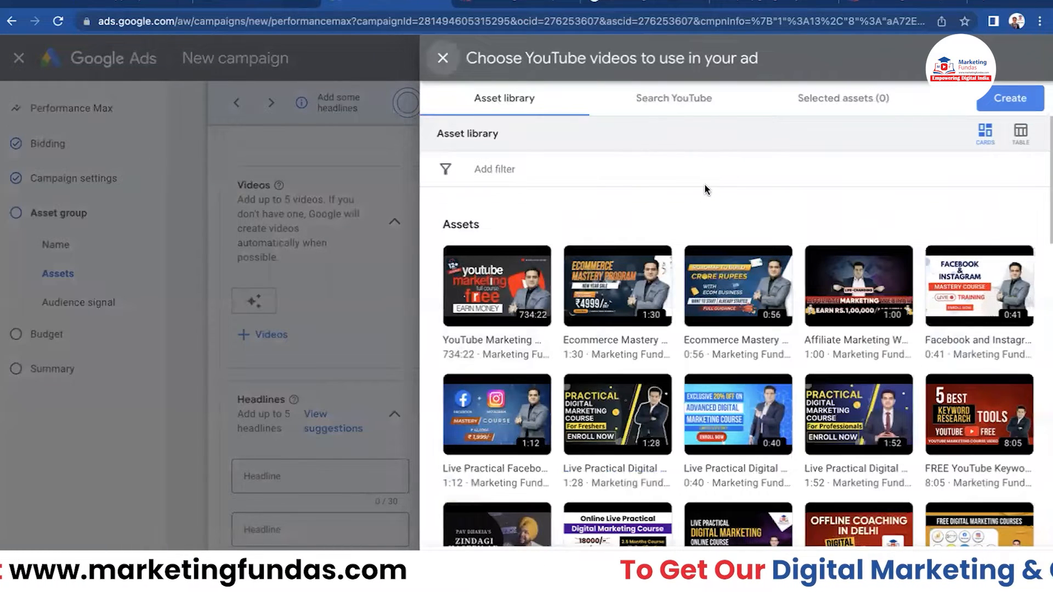
pyautogui.scroll(-1, 771, 213)
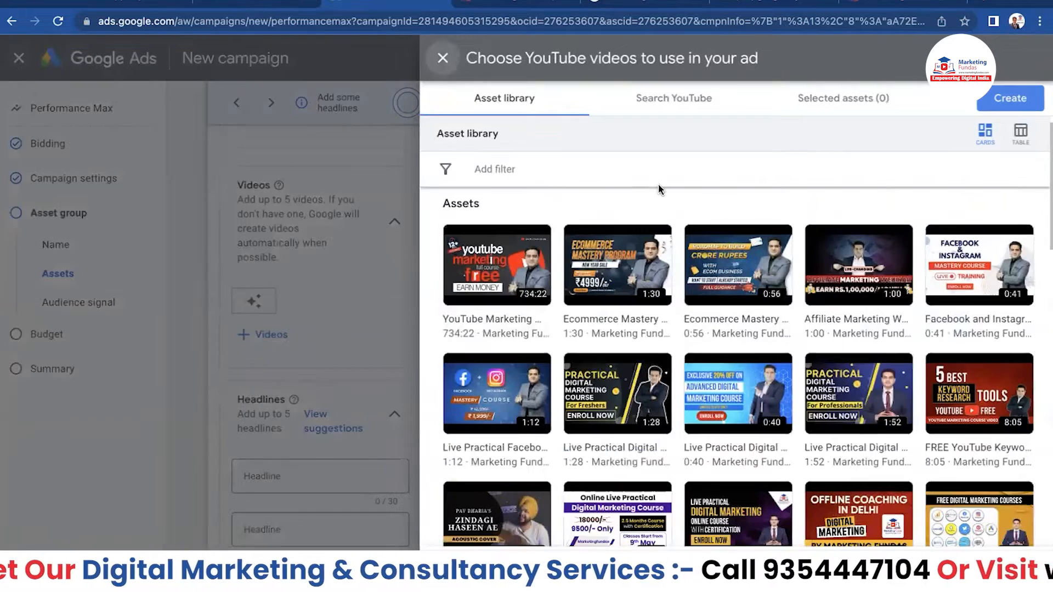
pyautogui.moveTo(638, 246)
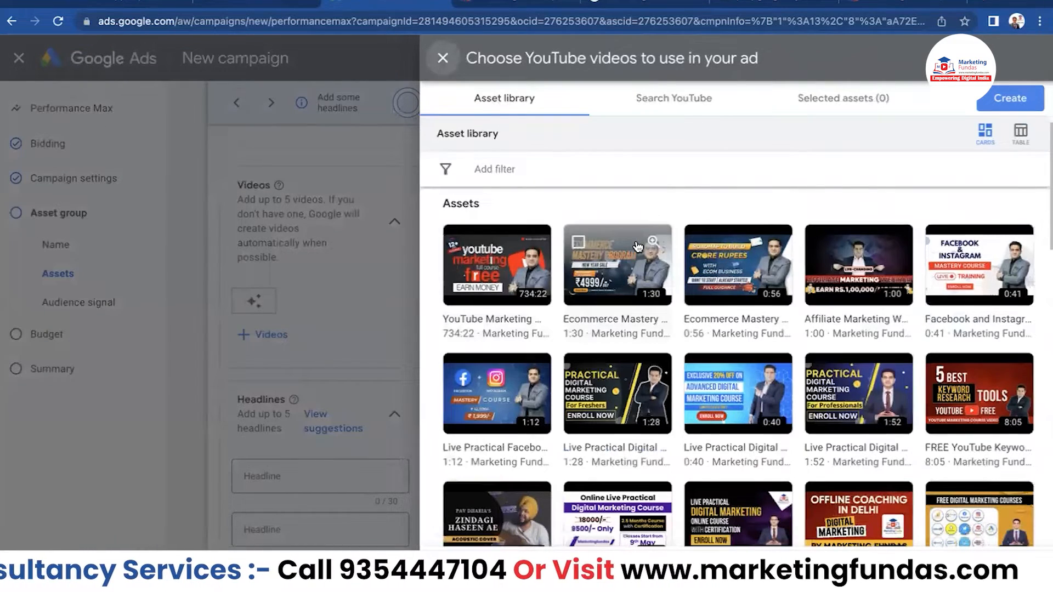
pyautogui.click(614, 326)
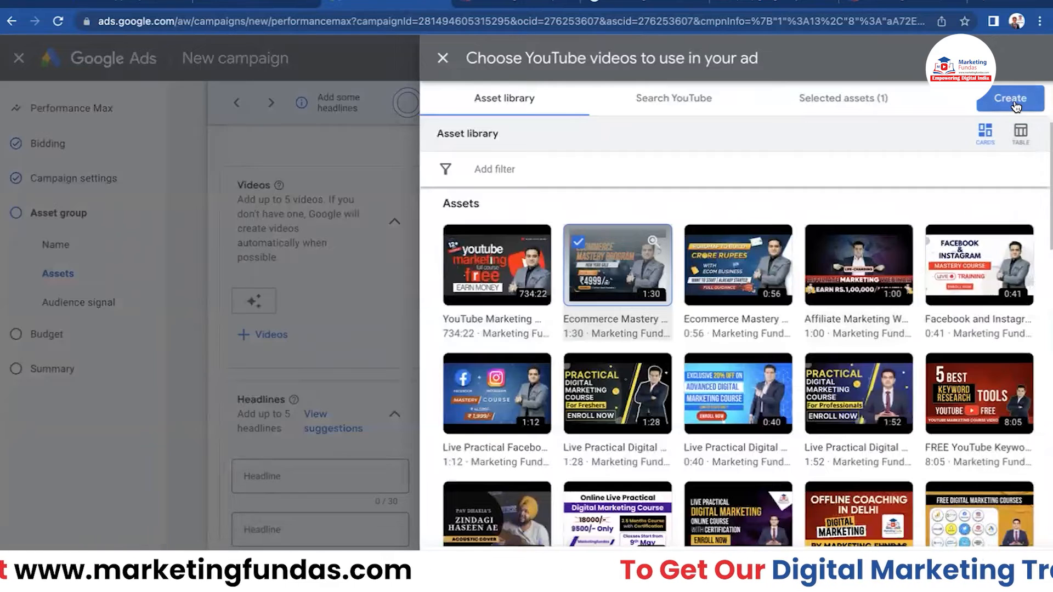
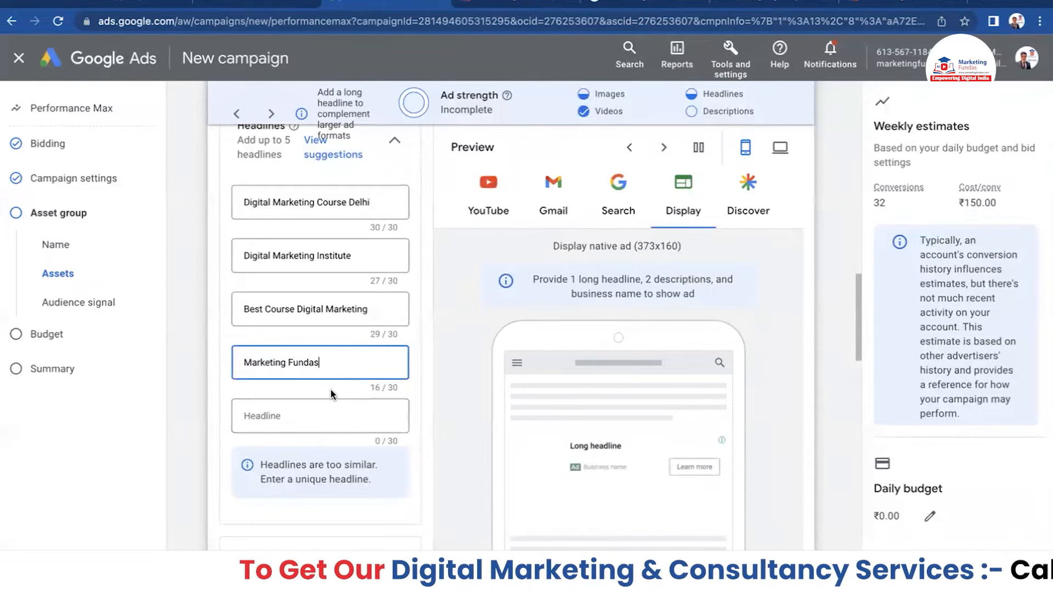
# - Add '#1 Training Institute' as the fifth headline
pyautogui.scroll(1, 326, 340)
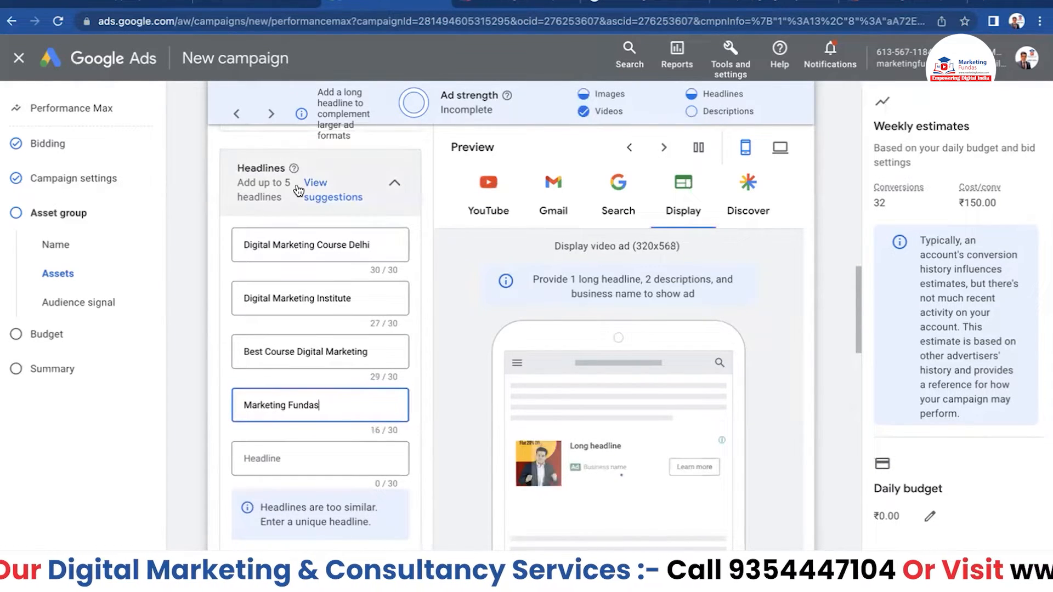
pyautogui.scroll(-1, 311, 347)
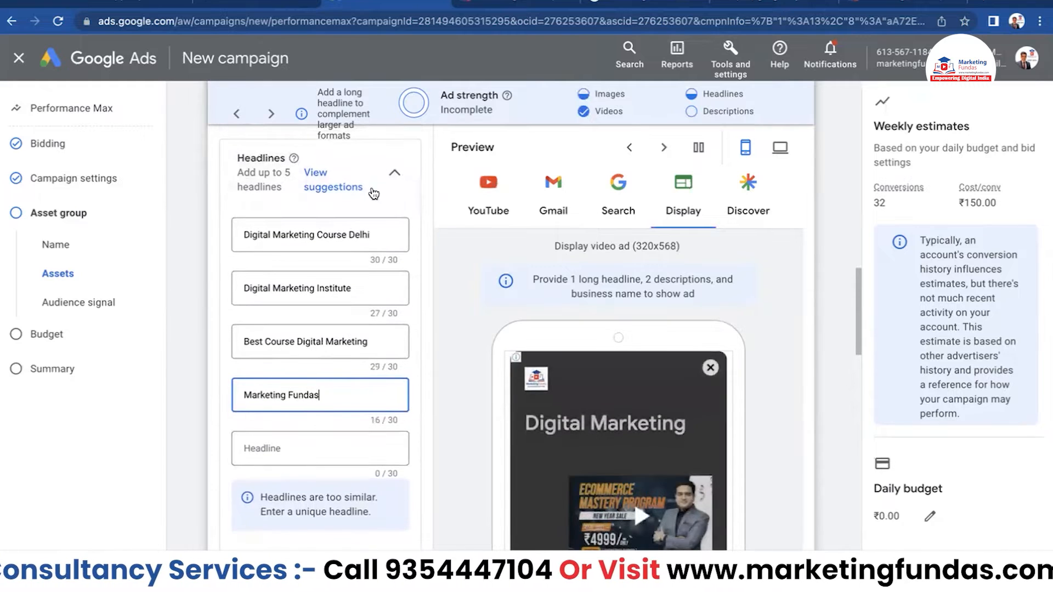
pyautogui.click(304, 445)
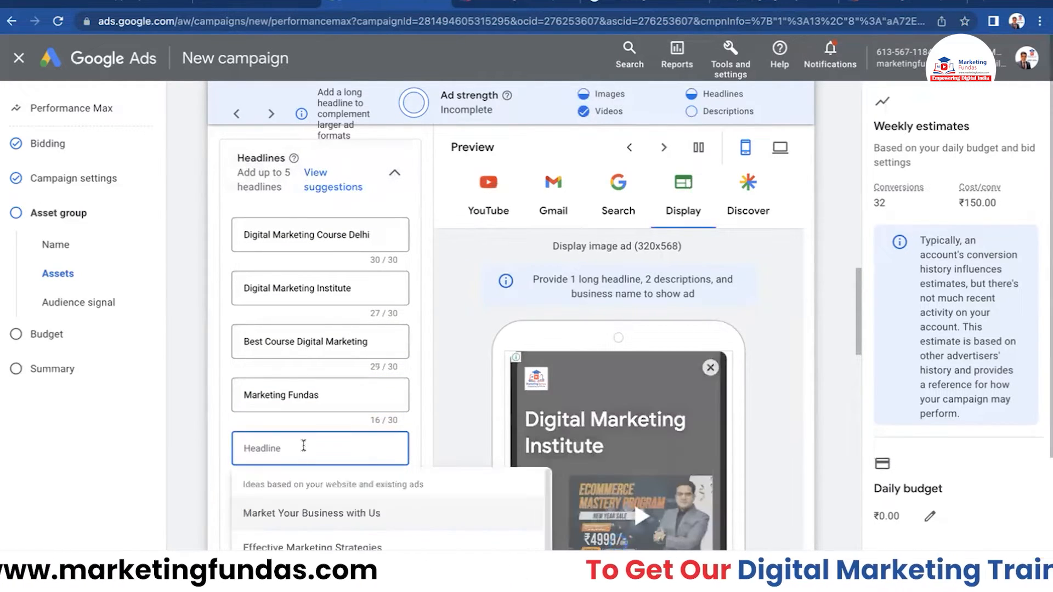
pyautogui.write('#1')
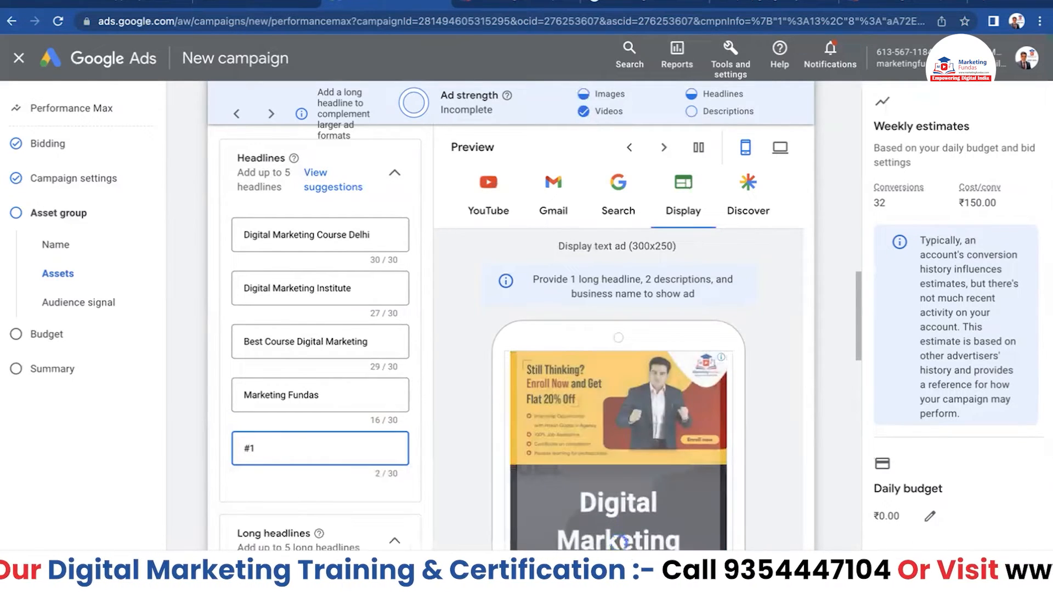
pyautogui.write(' Tra')
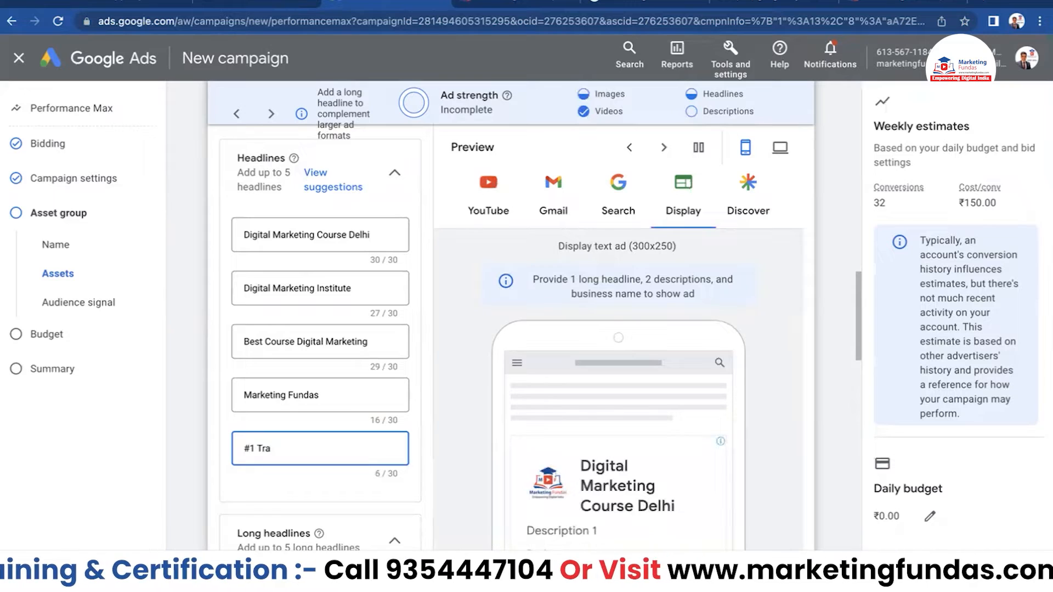
pyautogui.write('inin')
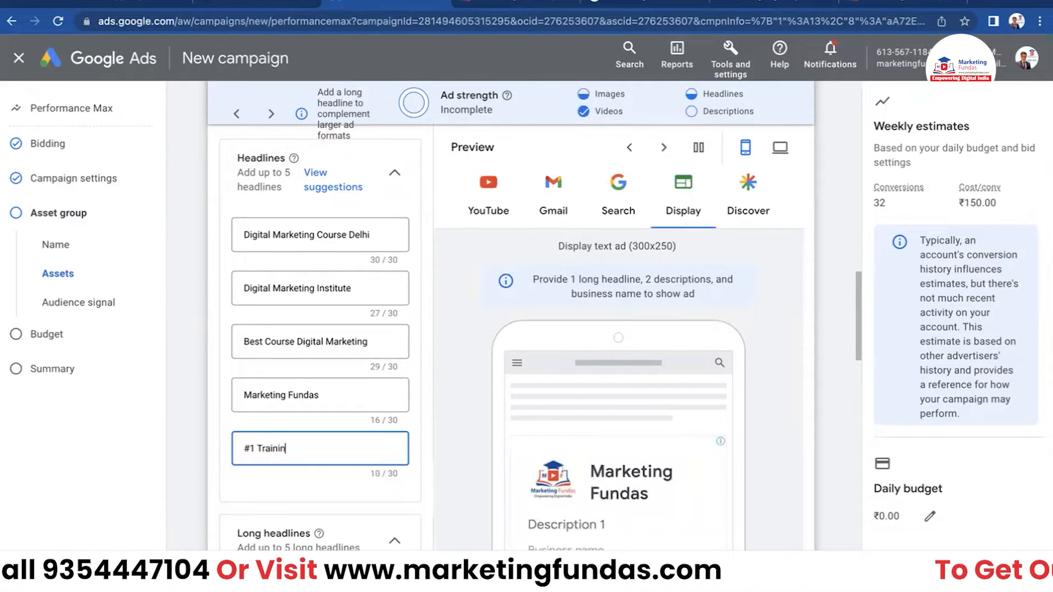
pyautogui.write('g')
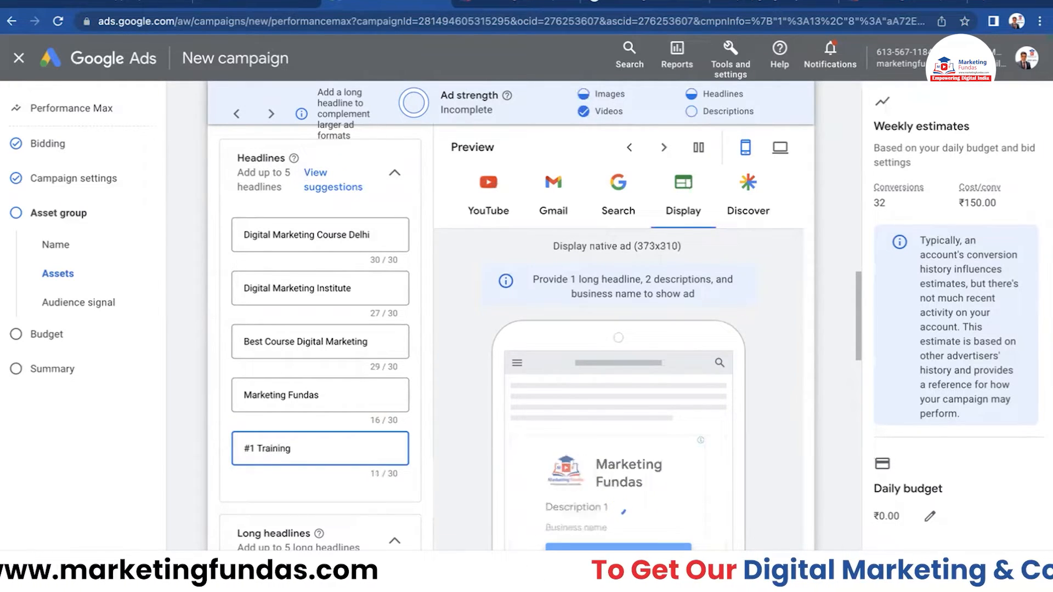
pyautogui.write(' Institute')
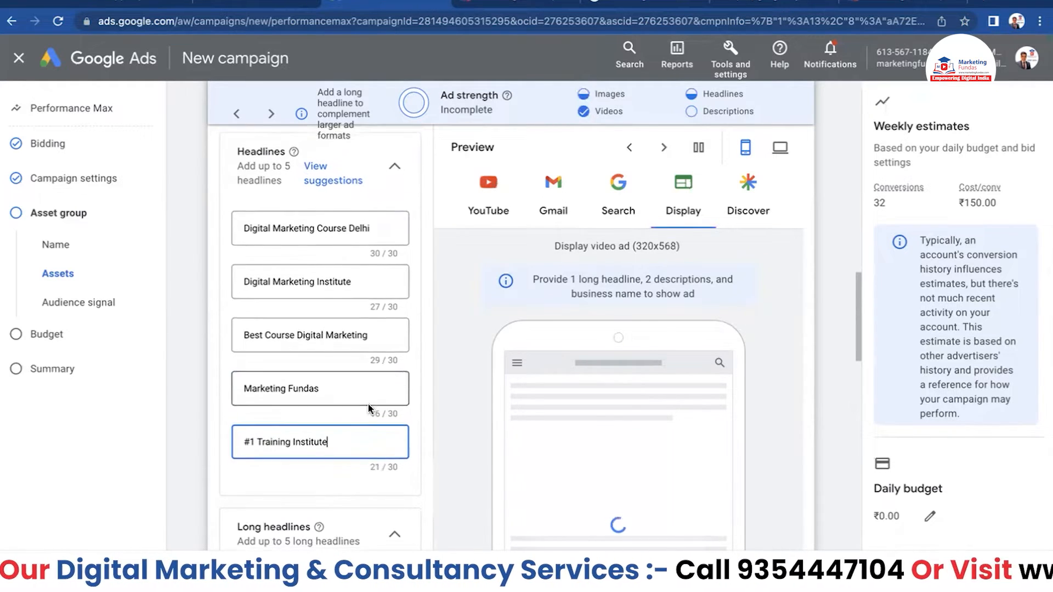
# - Go to the first Long headline field and bring up the marketing copy note
pyautogui.scroll(-2, 362, 431)
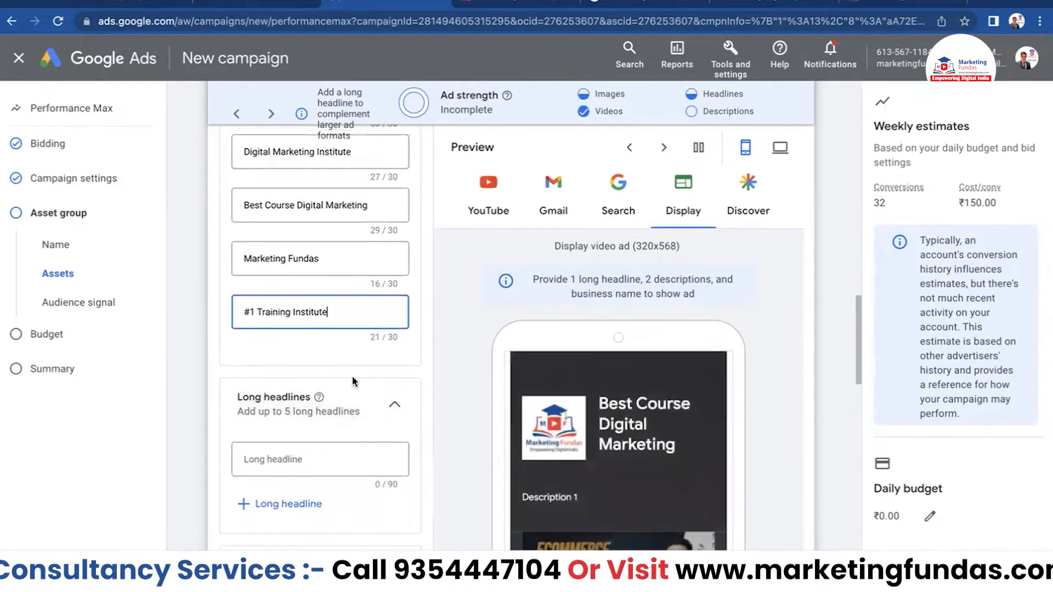
pyautogui.scroll(-1, 353, 378)
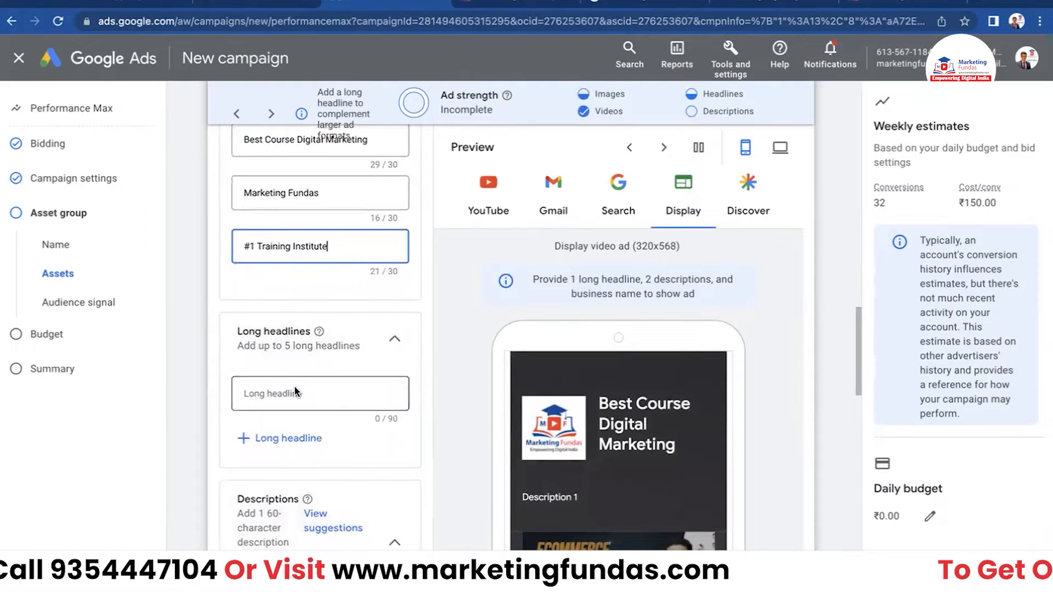
pyautogui.click(314, 394)
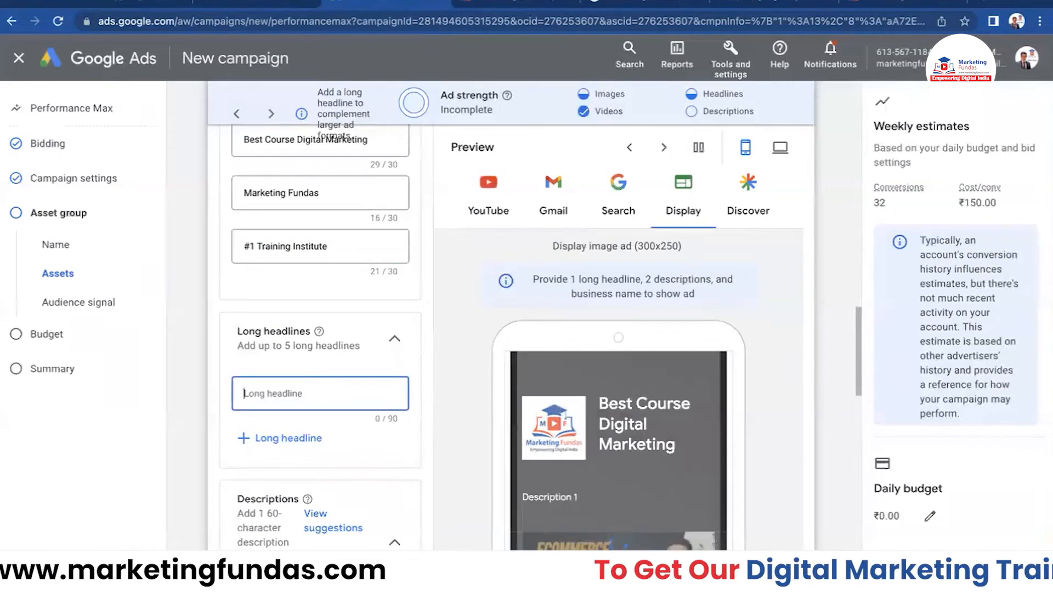
pyautogui.click(930, 570)
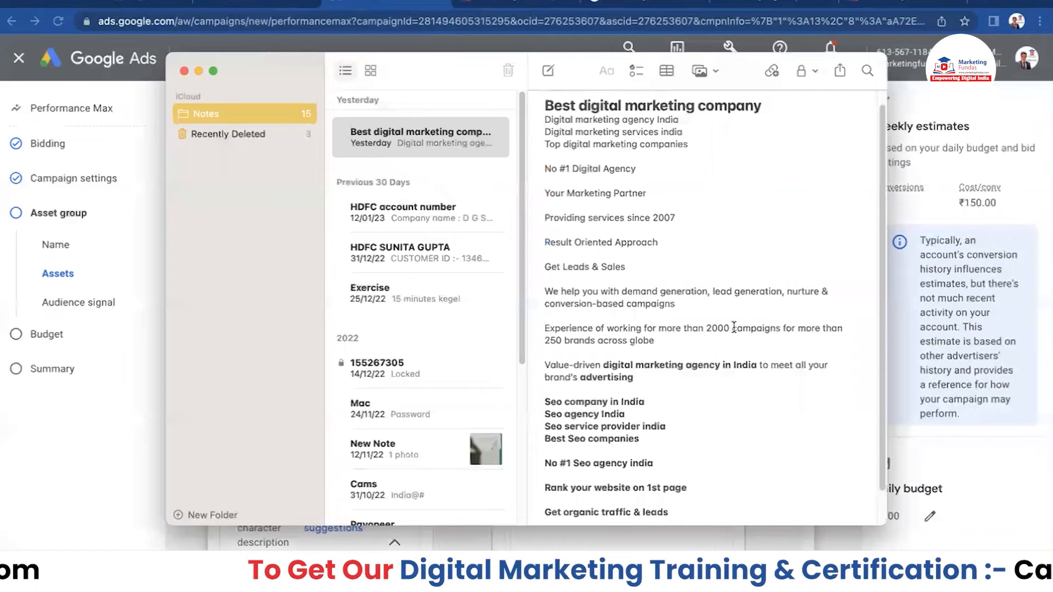
# - Paste the note's demand-generation paragraph as the first long headline
pyautogui.tripleClick(573, 295)
pyautogui.press('super+c')
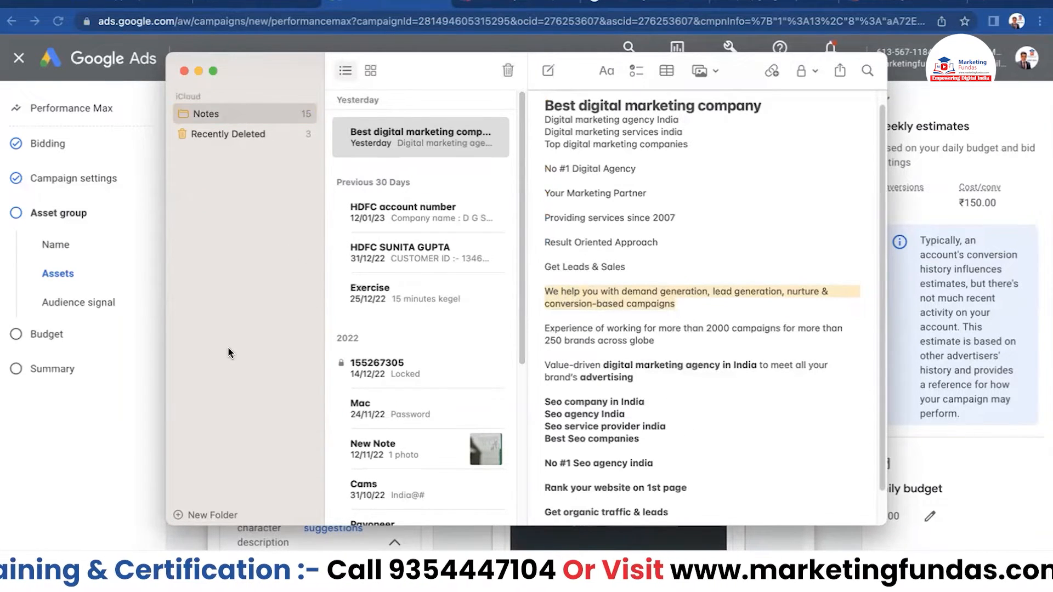
pyautogui.click(127, 458)
pyautogui.press('super+v')
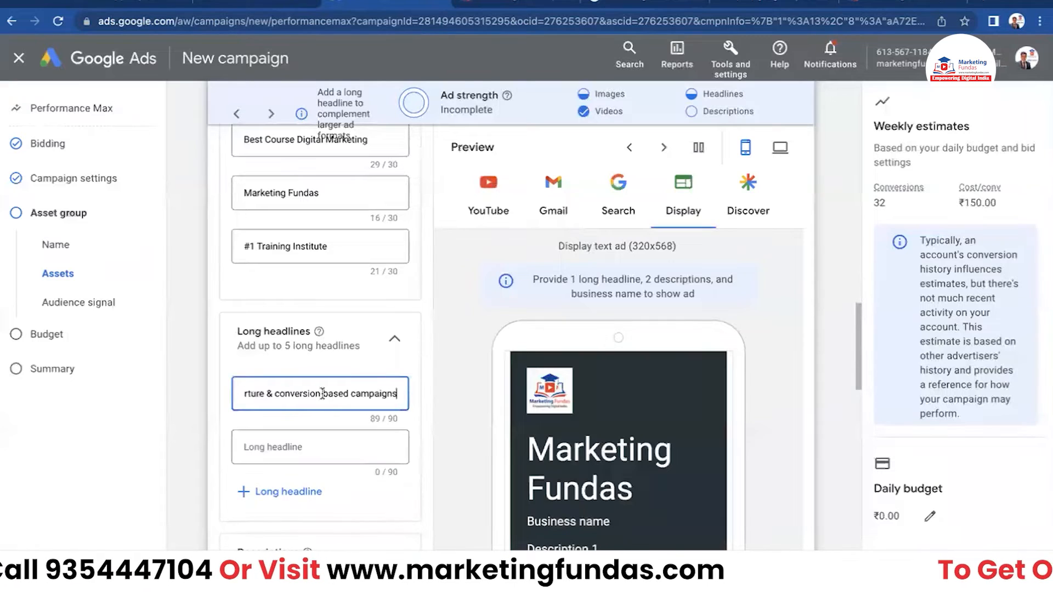
# - Copy the 2000-campaigns experience paragraph into the second long headline, undoing a stray paste in the note
pyautogui.click(308, 445)
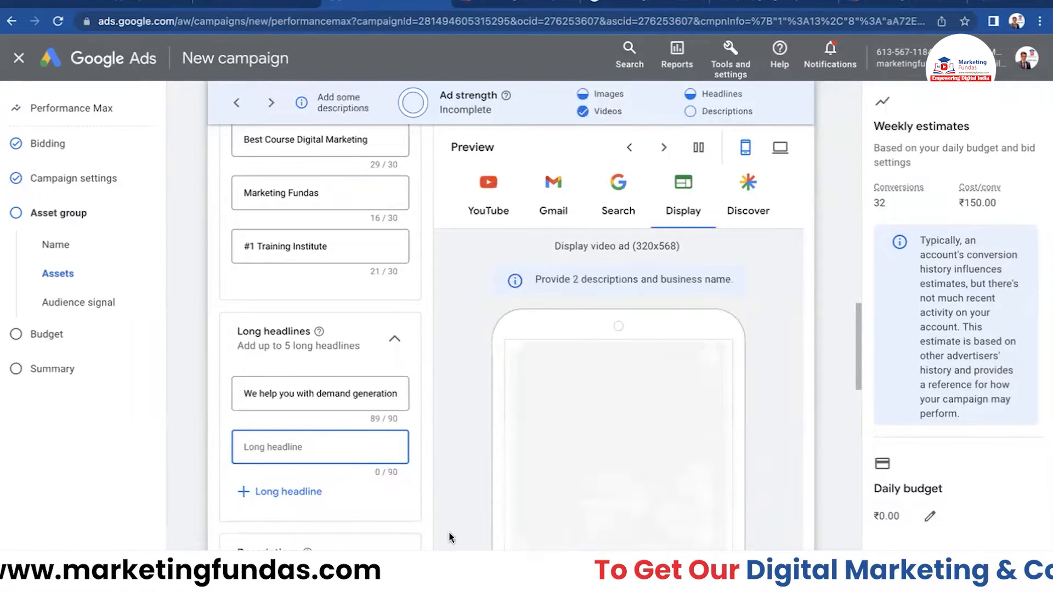
pyautogui.press('super+Tab')
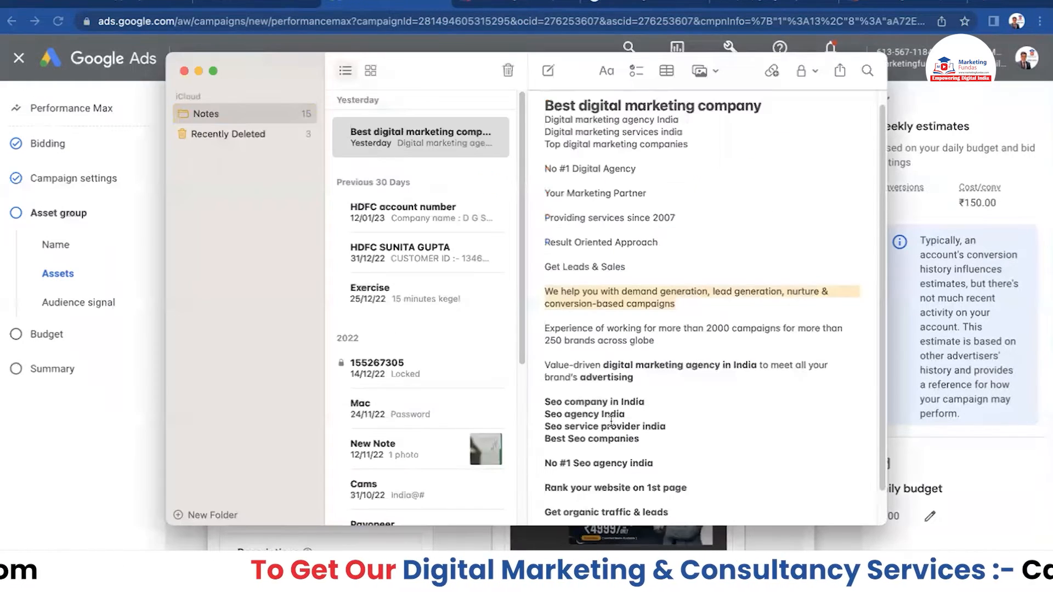
pyautogui.moveTo(544, 328); pyautogui.dragTo(660, 340)
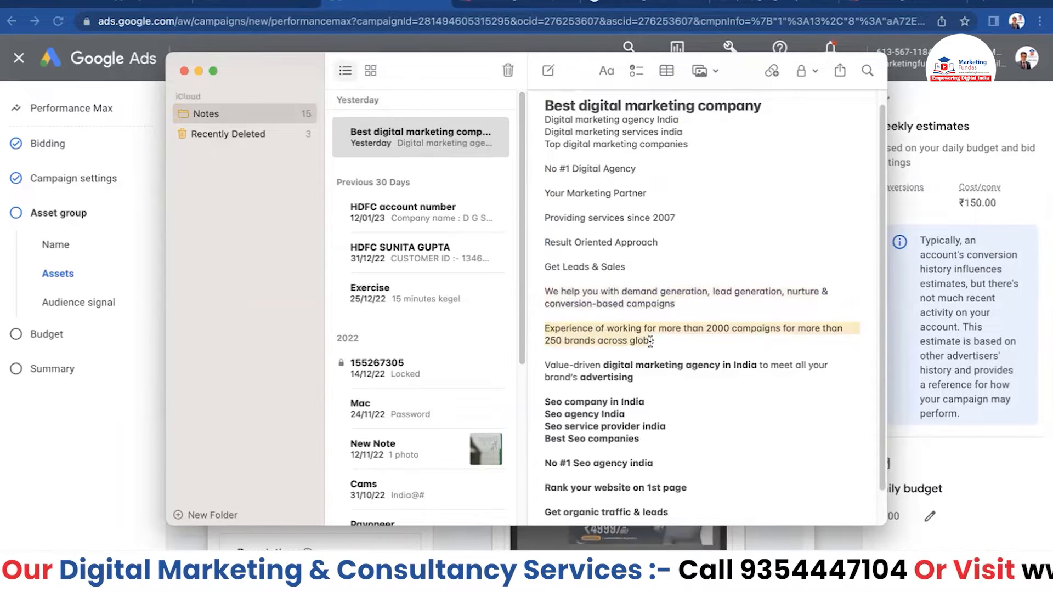
pyautogui.press('super+v')
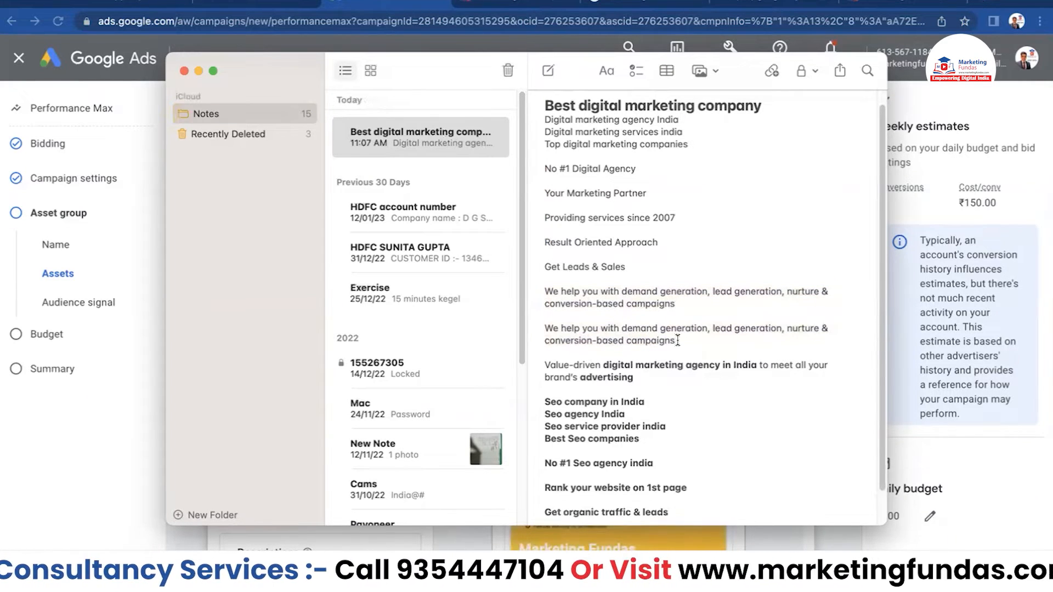
pyautogui.press('super+z')
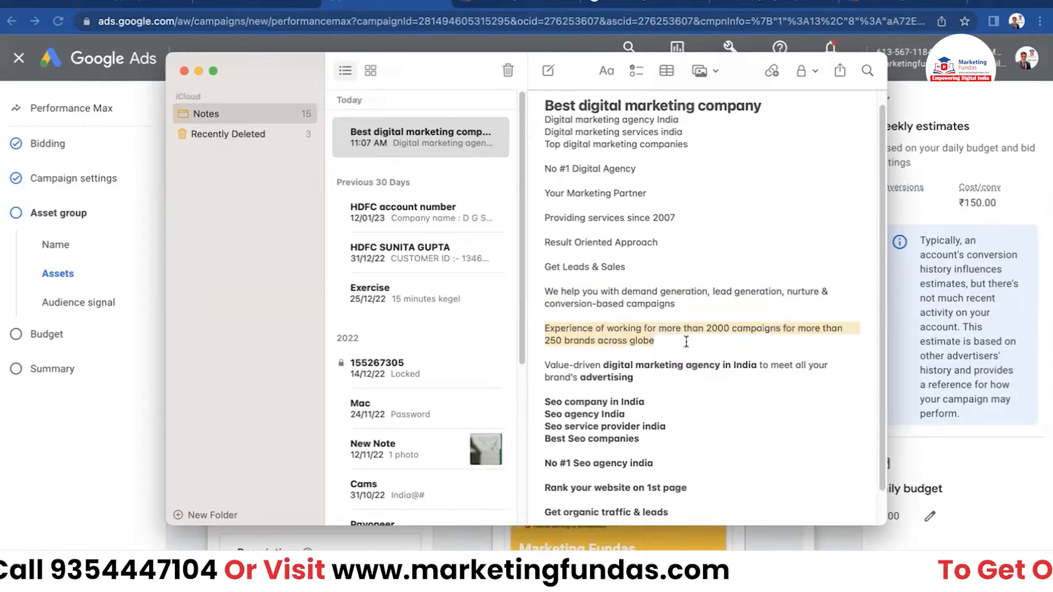
pyautogui.press('super+Tab')
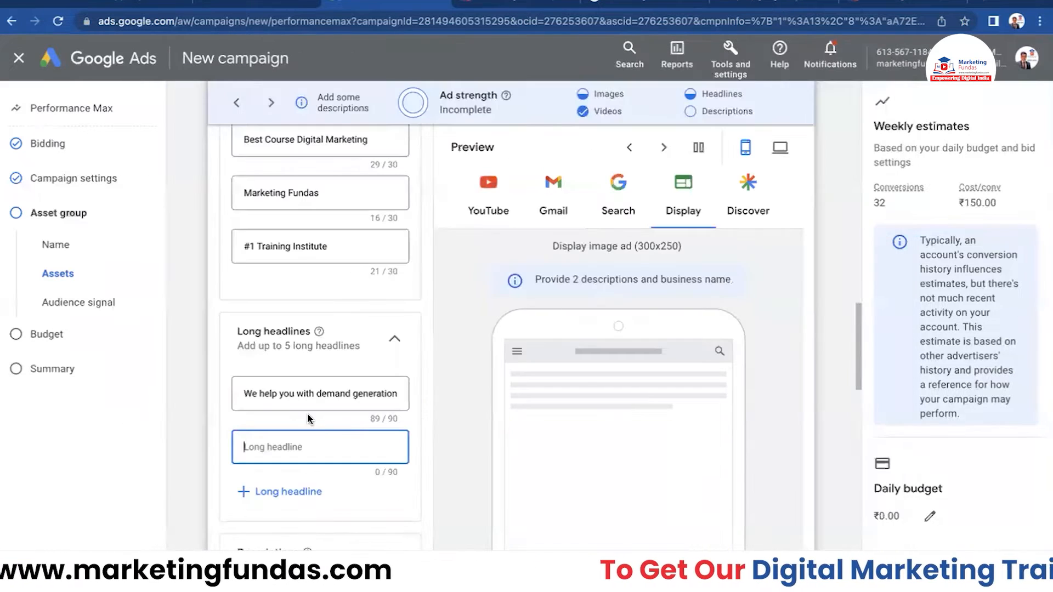
pyautogui.press('super+v')
# - Paste the note's Value-driven agency line as the third long headline
pyautogui.click(322, 499)
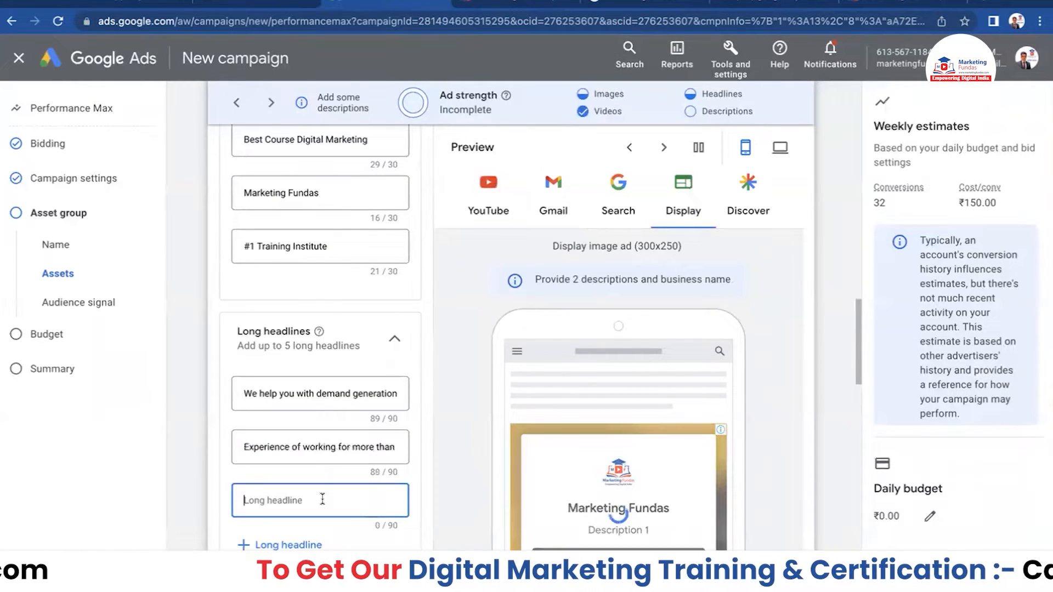
pyautogui.scroll(-2, 352, 437)
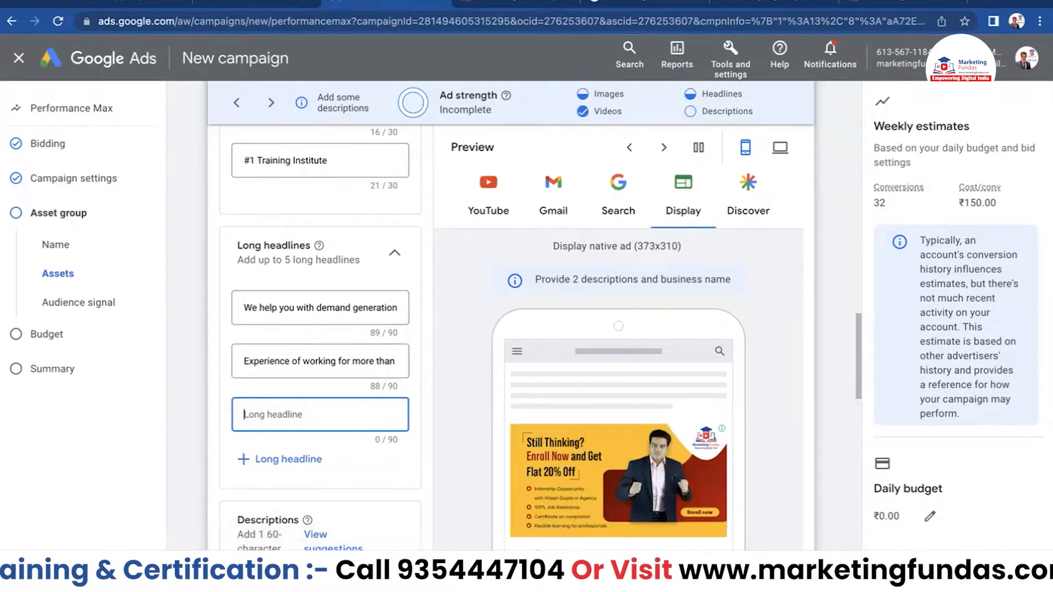
pyautogui.press('super+Tab')
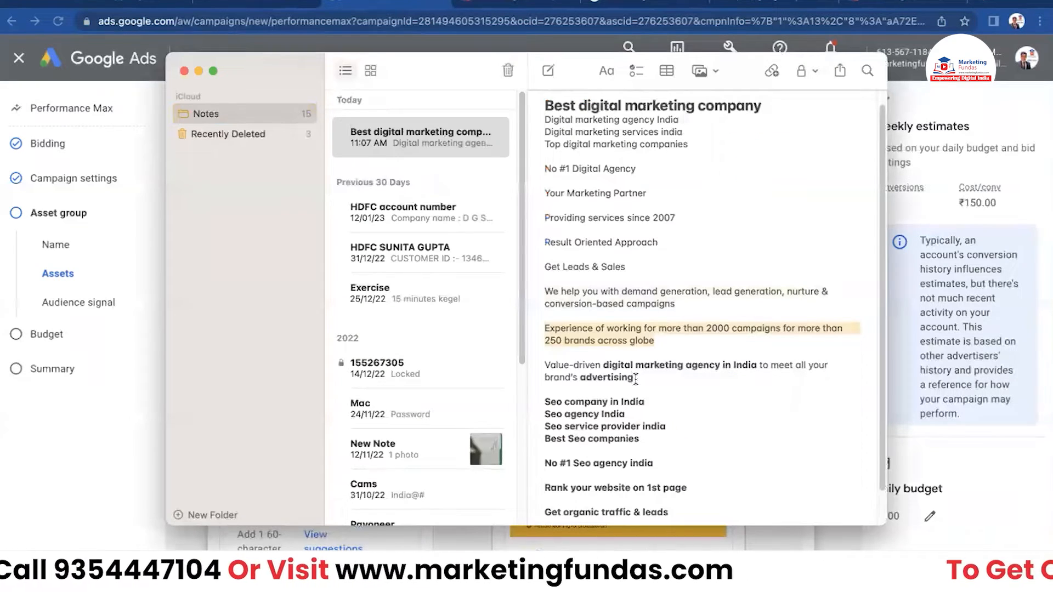
pyautogui.moveTo(634, 378); pyautogui.dragTo(547, 364)
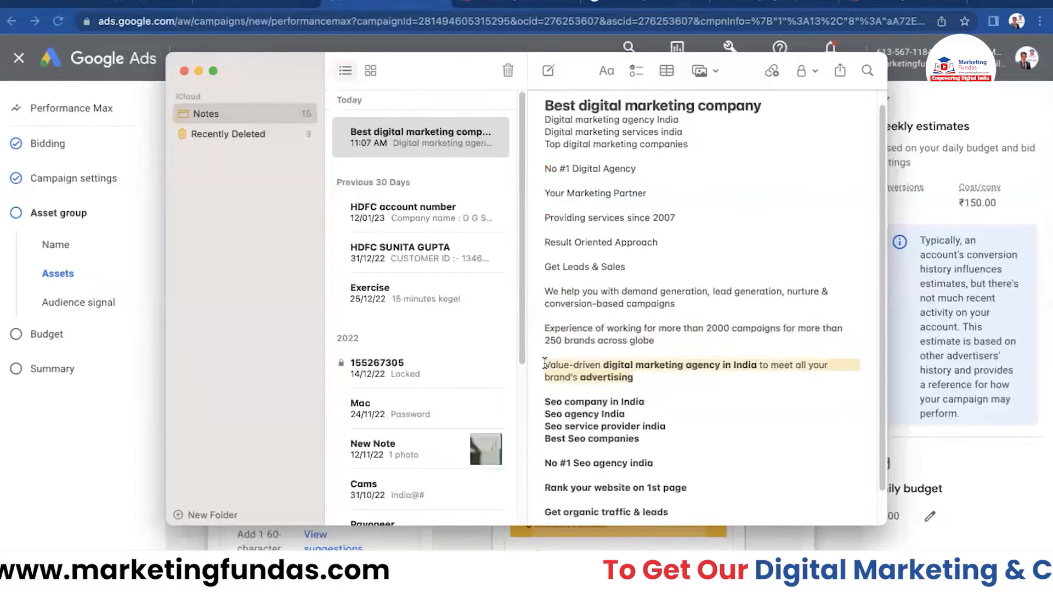
pyautogui.press('super+Tab')
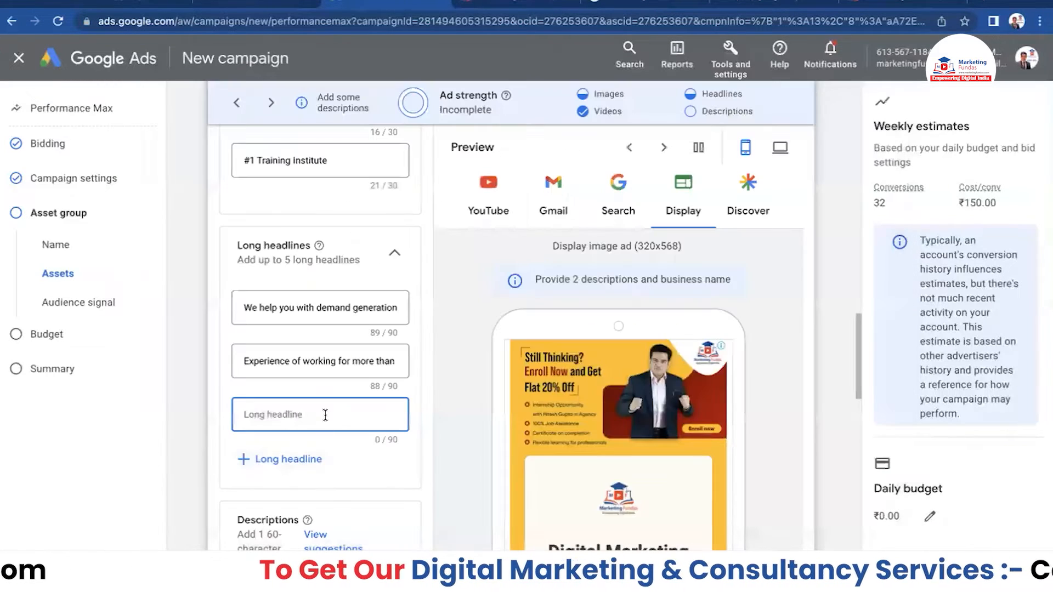
pyautogui.press('super+v')
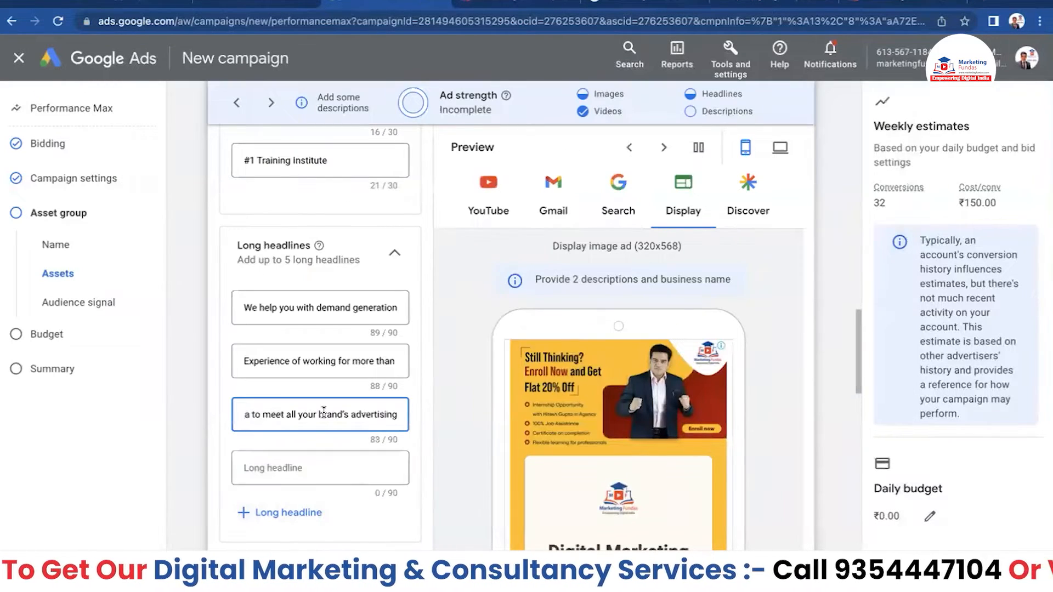
# - Copy 'Rank your website on 1st page' from the note into the fourth long headline
pyautogui.click(307, 469)
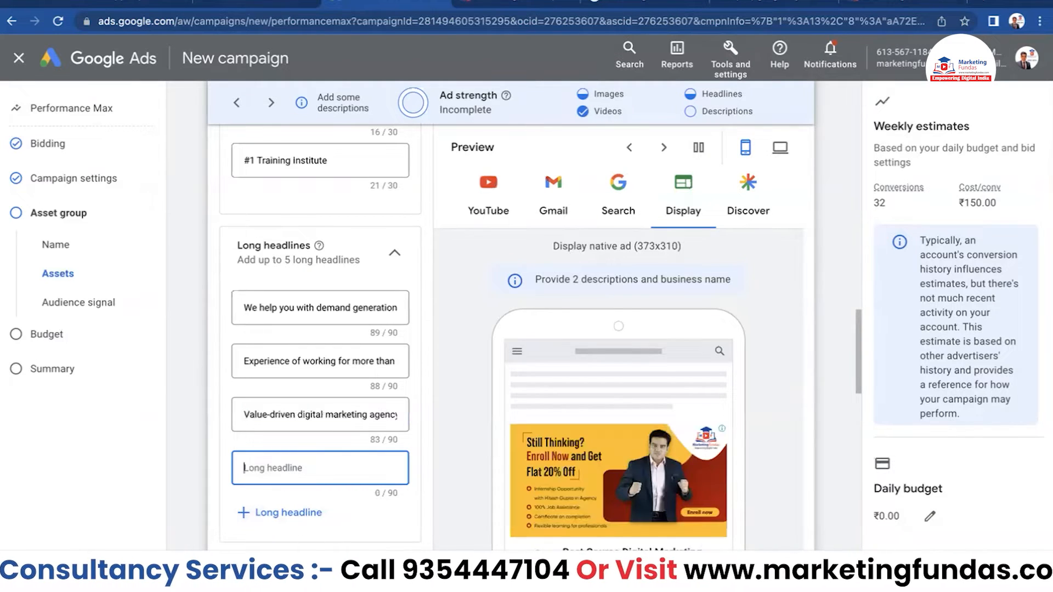
pyautogui.click(505, 572)
pyautogui.scroll(-1, 519, 475)
pyautogui.scroll(-2, 636, 458)
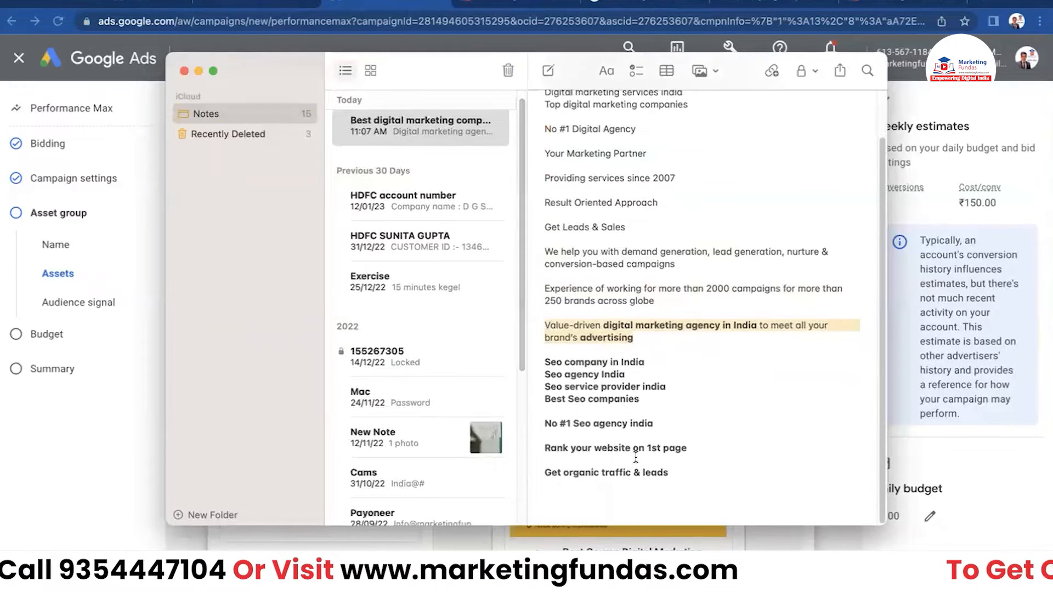
pyautogui.moveTo(545, 448); pyautogui.dragTo(684, 449)
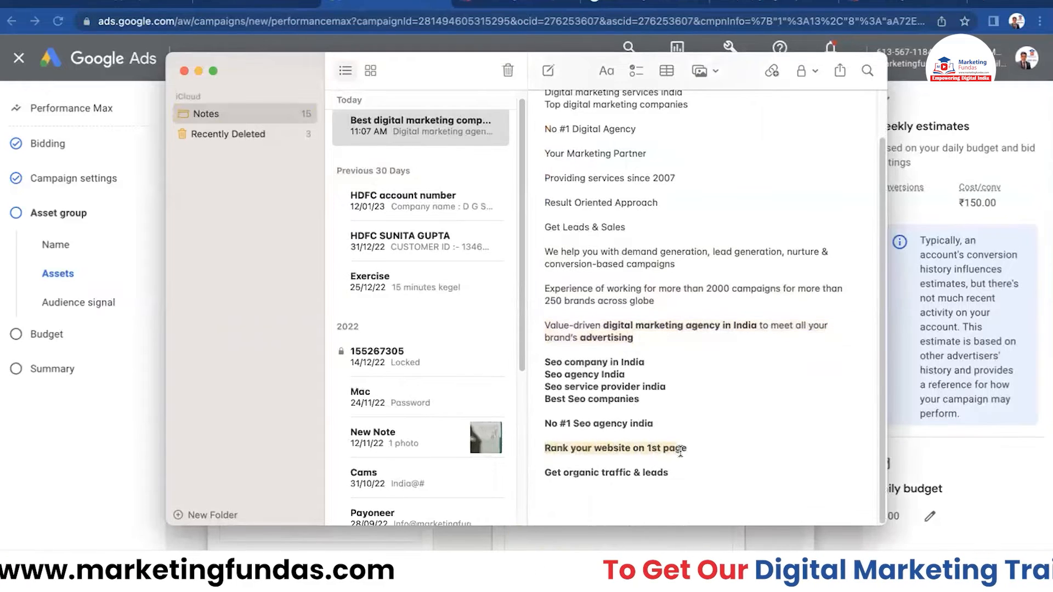
pyautogui.press('super+c')
pyautogui.click(140, 454)
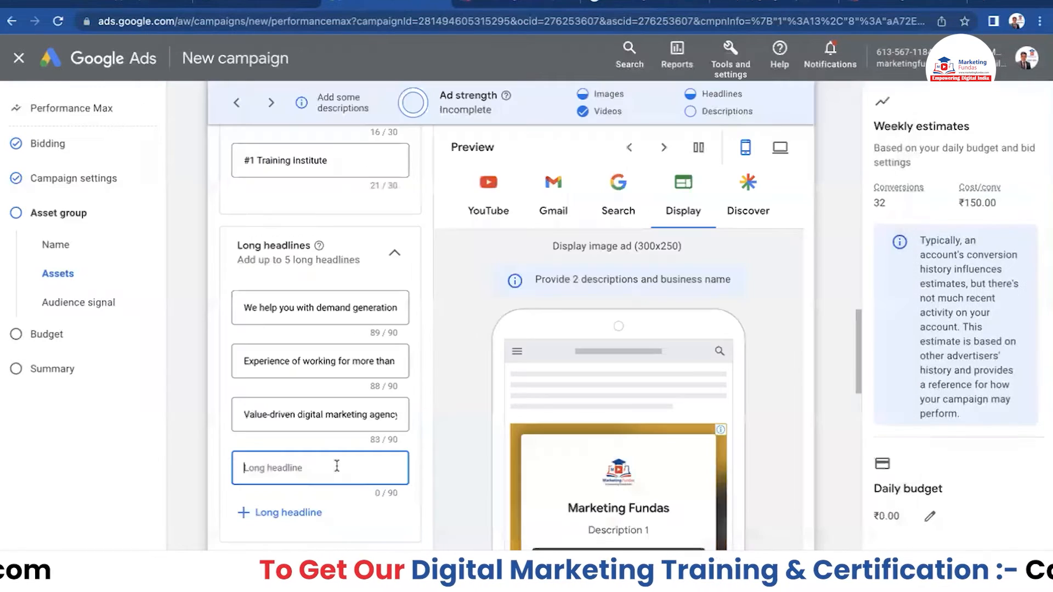
pyautogui.press('super+v')
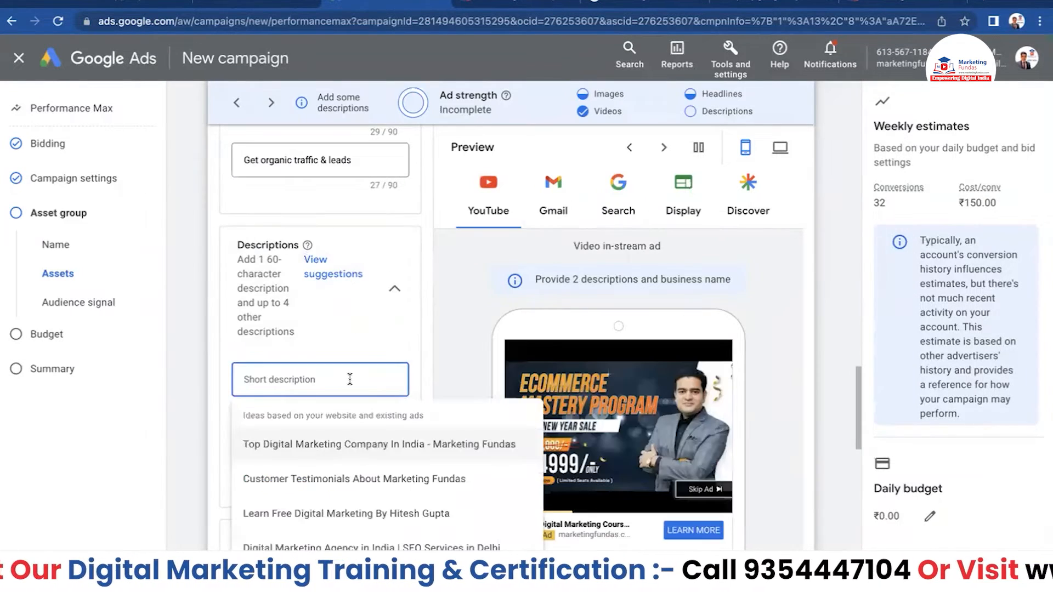
# - Fill the first three descriptions with the Customer Testimonials, Trusted by Companies and Top Digital Marketing Company suggestions
pyautogui.click(361, 478)
pyautogui.click(294, 433)
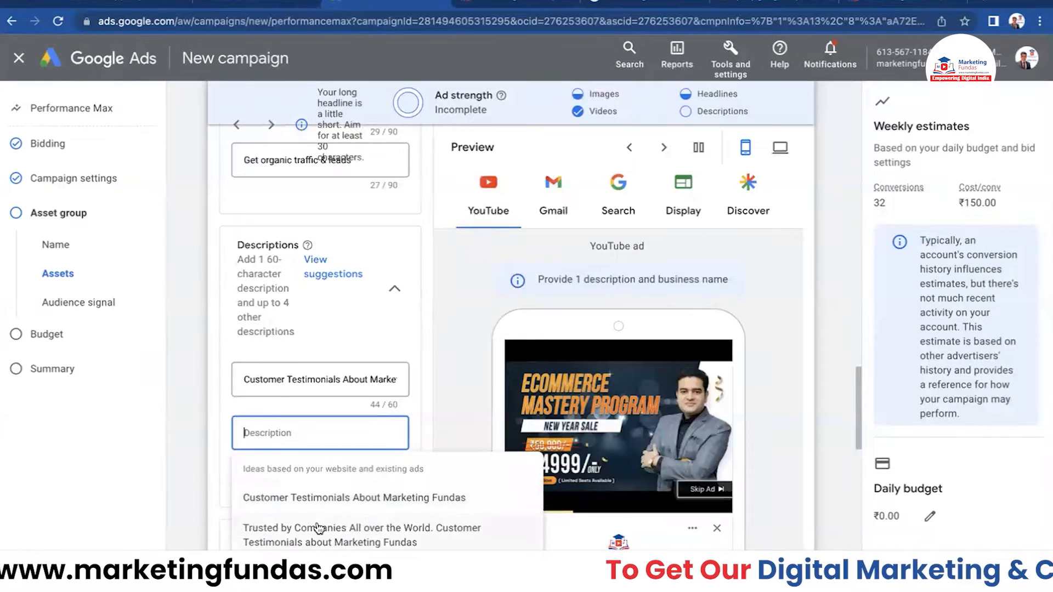
pyautogui.click(329, 535)
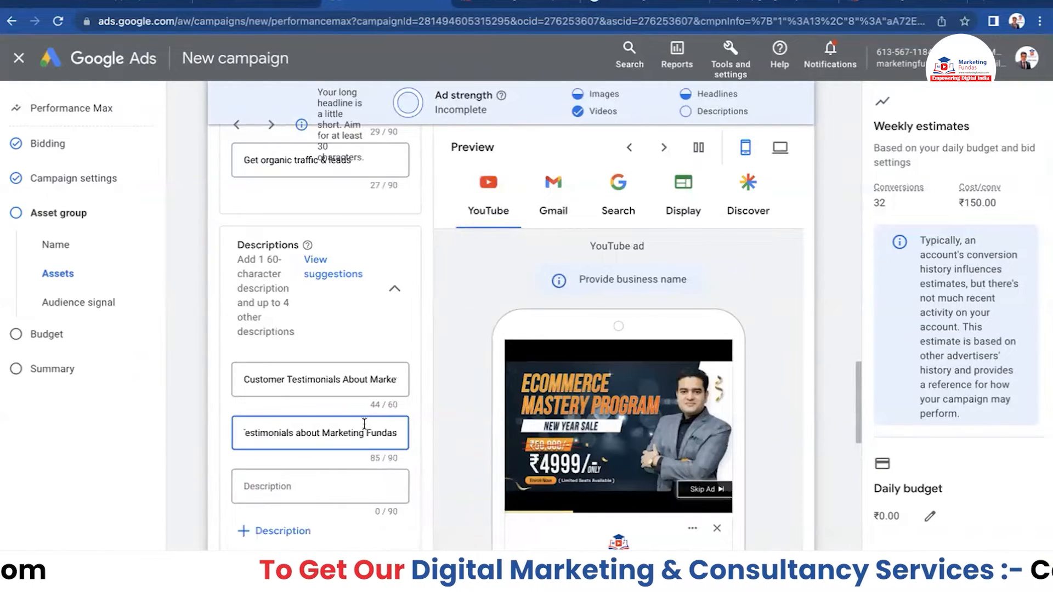
pyautogui.click(301, 488)
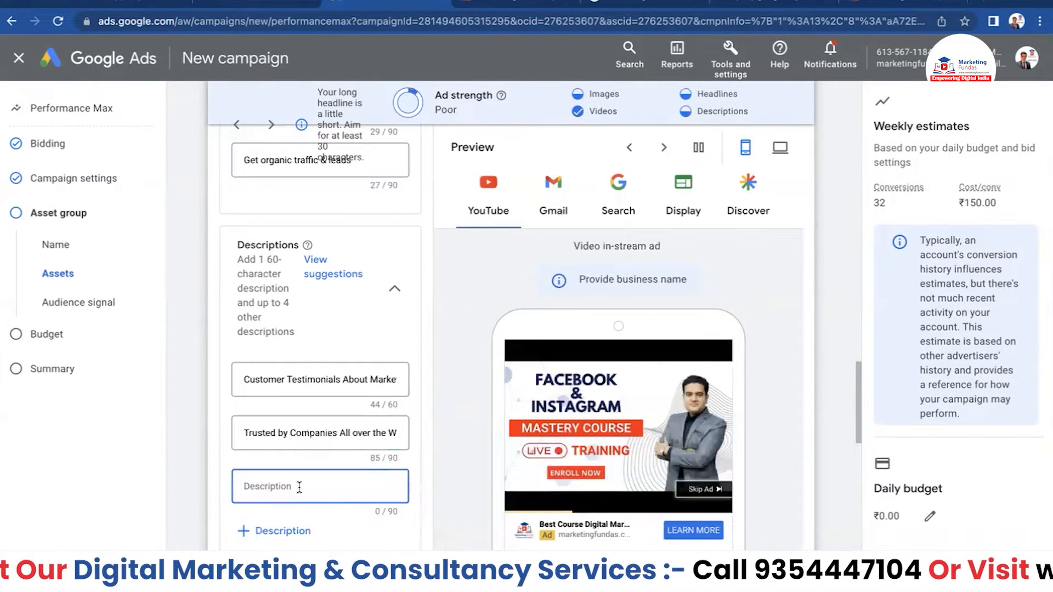
pyautogui.click(310, 547)
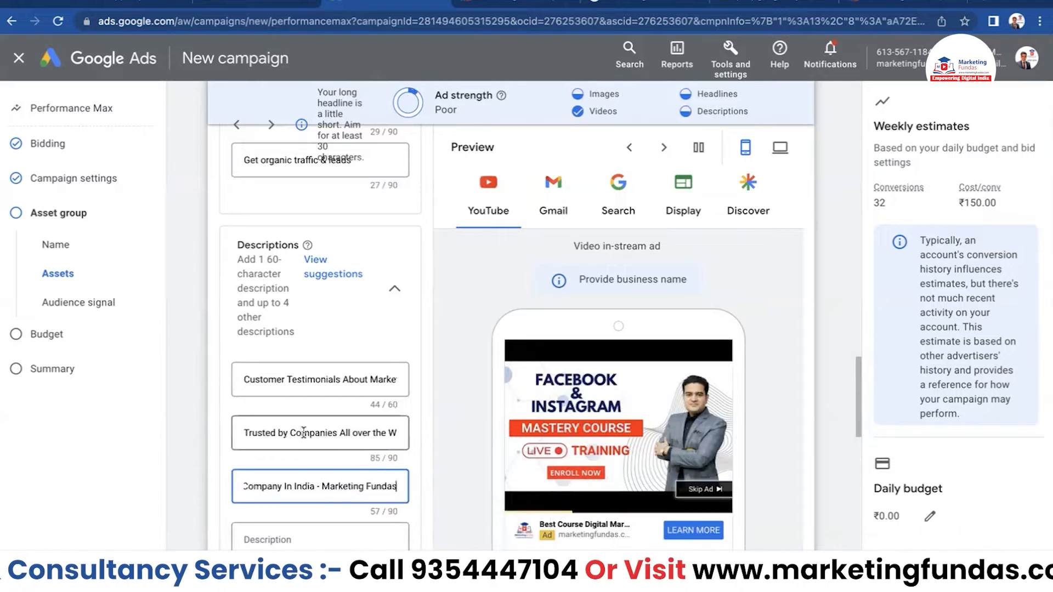
# - Add the expert strategists agency and best SEO company in Delhi suggestions as the fourth and fifth descriptions
pyautogui.scroll(-3, 323, 373)
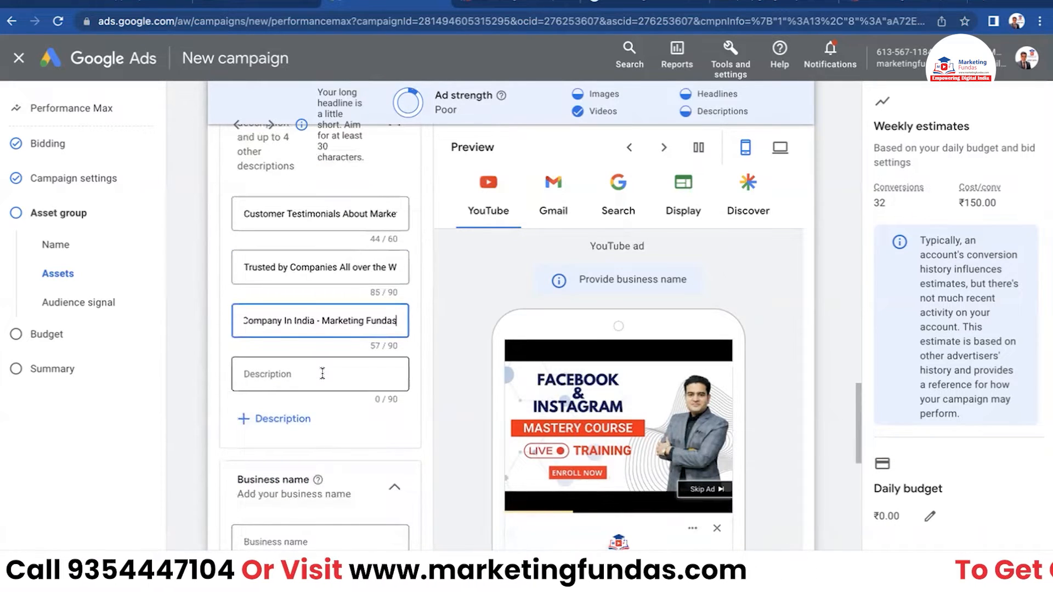
pyautogui.scroll(1, 322, 374)
pyautogui.scroll(1, 321, 363)
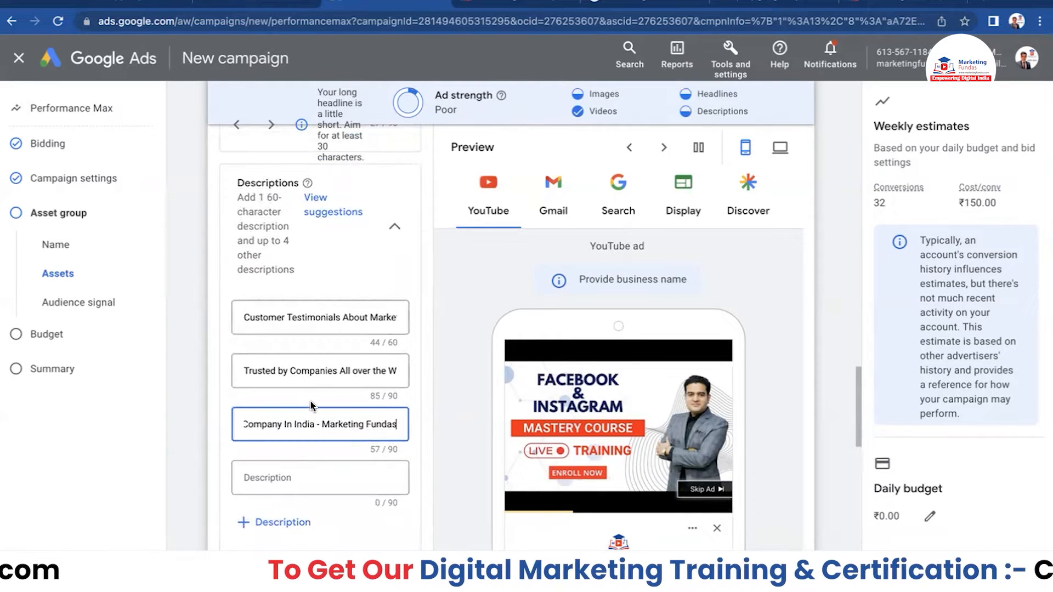
pyautogui.scroll(-1, 310, 395)
pyautogui.click(293, 437)
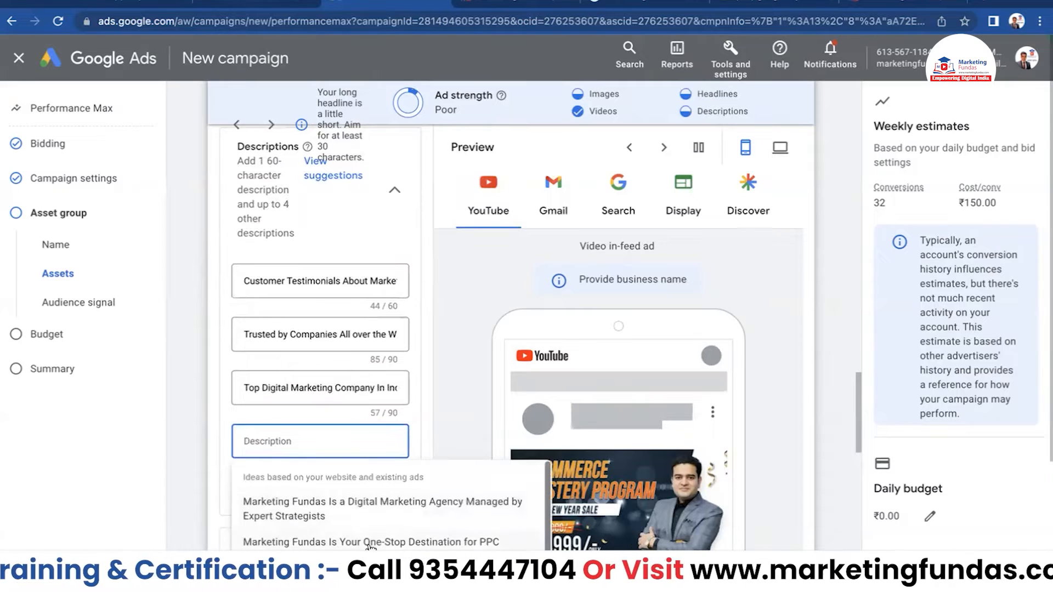
pyautogui.click(375, 508)
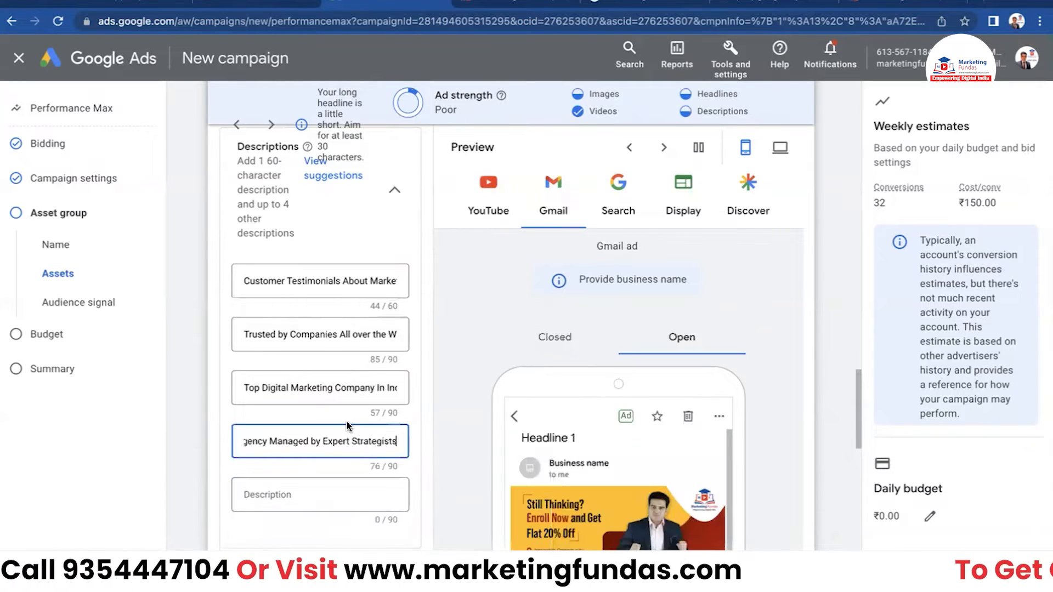
pyautogui.scroll(-3, 347, 420)
pyautogui.click(327, 361)
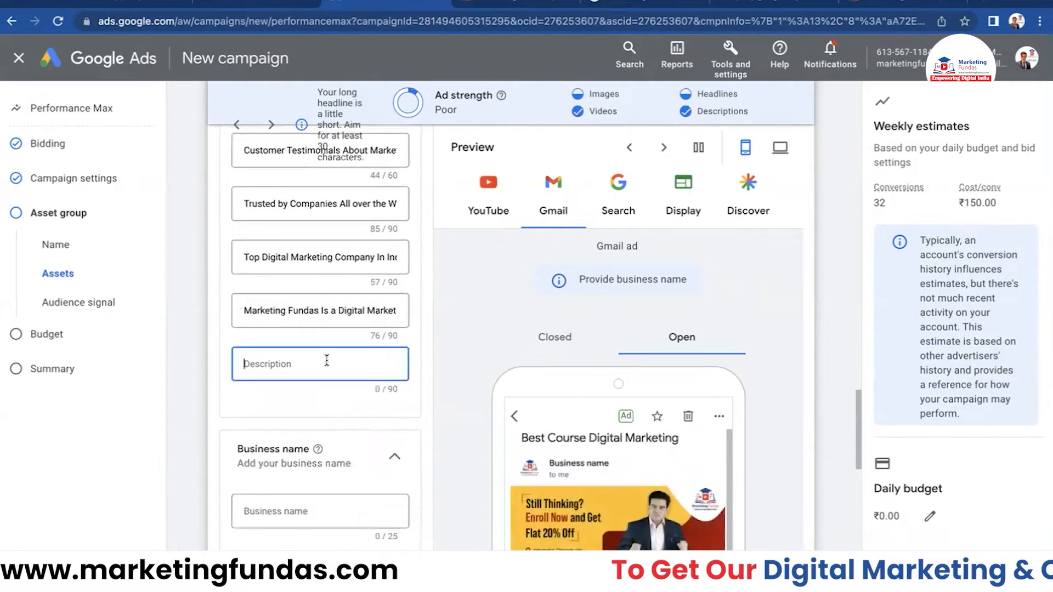
pyautogui.click(301, 482)
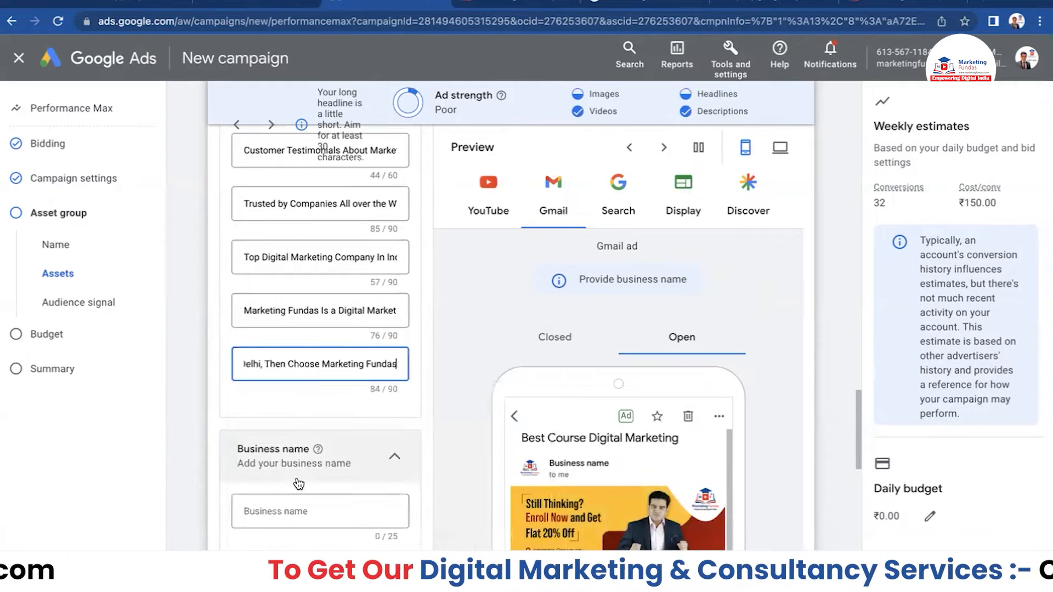
pyautogui.scroll(-2, 306, 467)
pyautogui.click(319, 391)
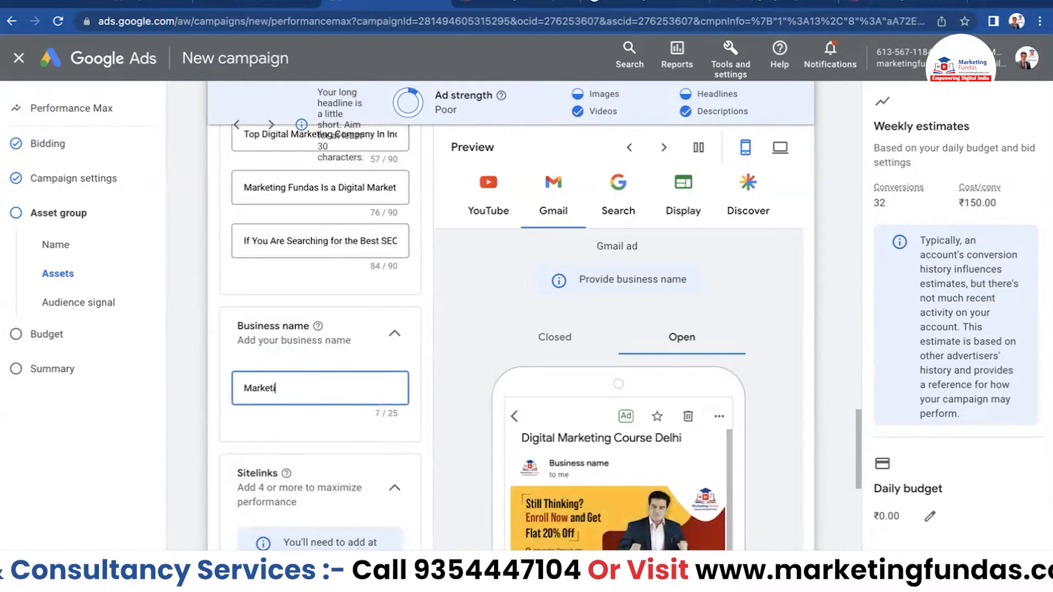
# - Enter 'Marketing Fundas' as the business name
pyautogui.write('Marketing Fundas')
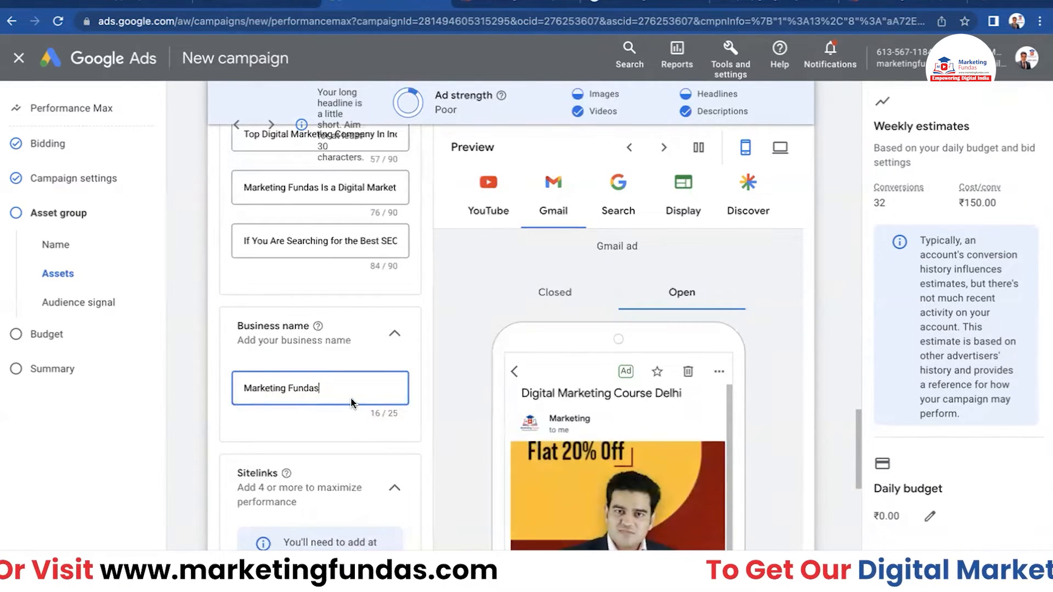
pyautogui.scroll(-5, 348, 393)
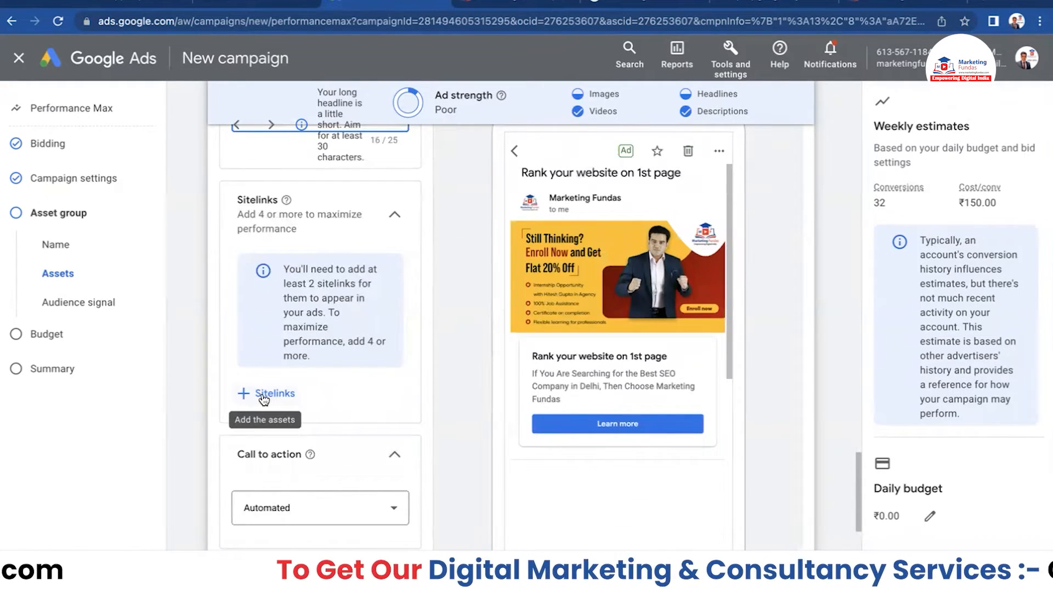
# - Add the 'Offline Coaching in Delhi' and 'social media optimization' sitelinks, then check the desktop preview
pyautogui.click(262, 394)
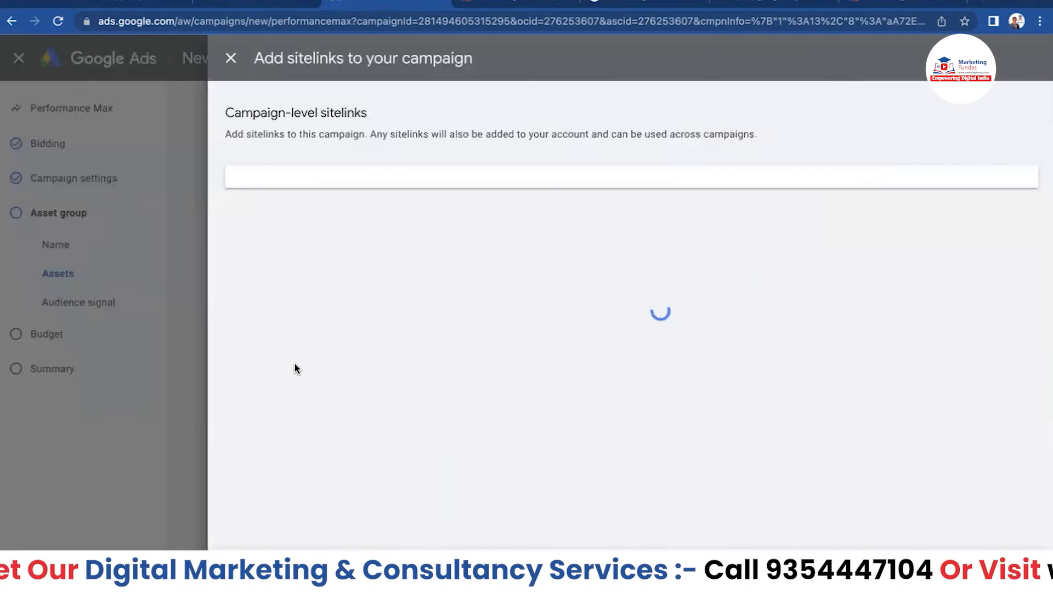
pyautogui.scroll(-5, 308, 390)
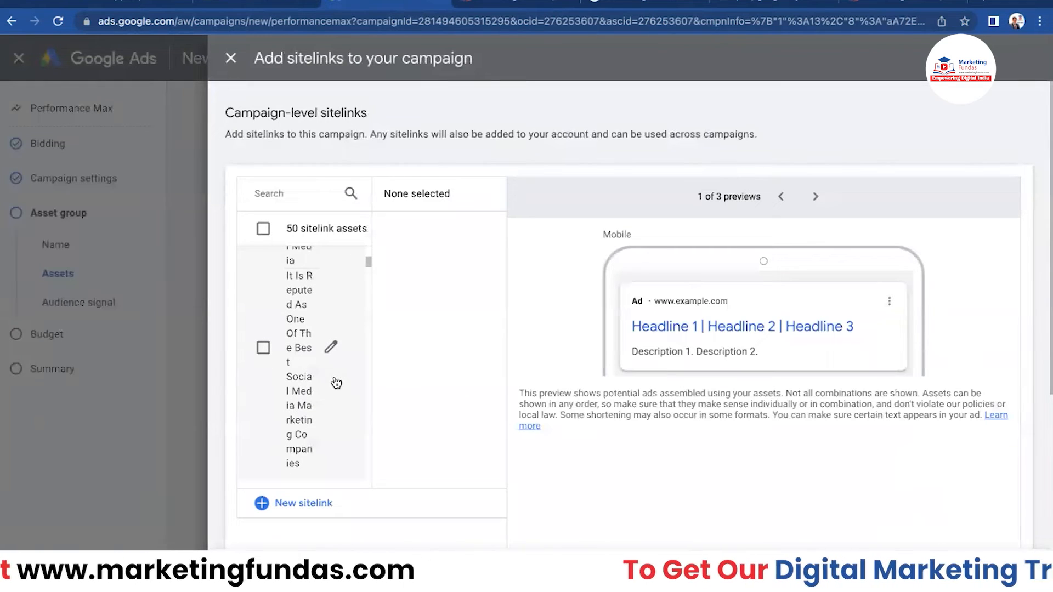
pyautogui.scroll(-3, 324, 376)
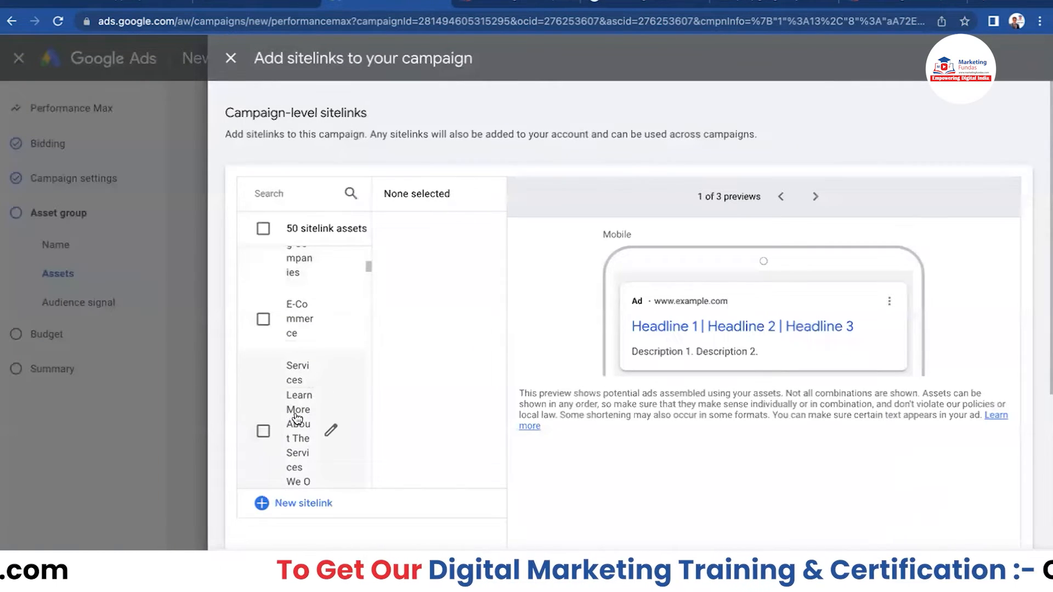
pyautogui.scroll(-4, 297, 418)
pyautogui.scroll(-4, 302, 415)
pyautogui.scroll(-3, 332, 389)
pyautogui.scroll(3, 332, 386)
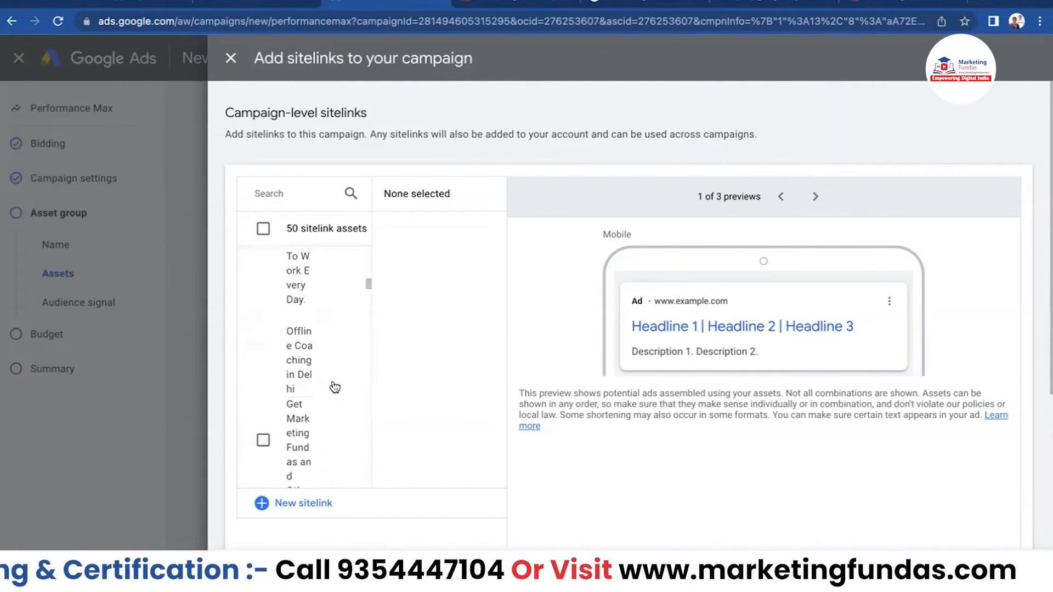
pyautogui.click(264, 441)
pyautogui.scroll(-3, 320, 400)
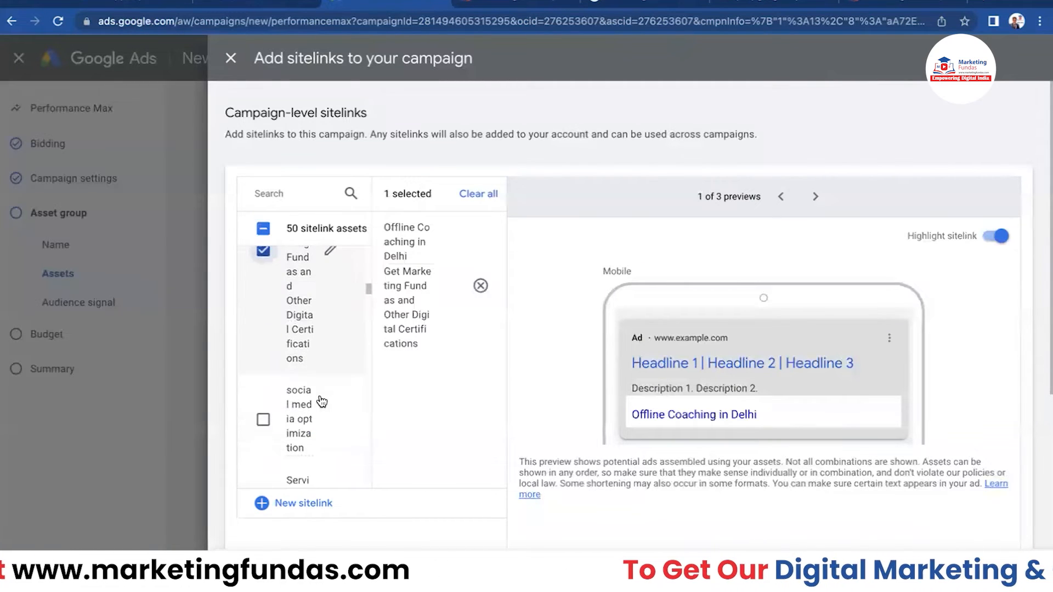
pyautogui.scroll(-1, 322, 402)
pyautogui.click(263, 398)
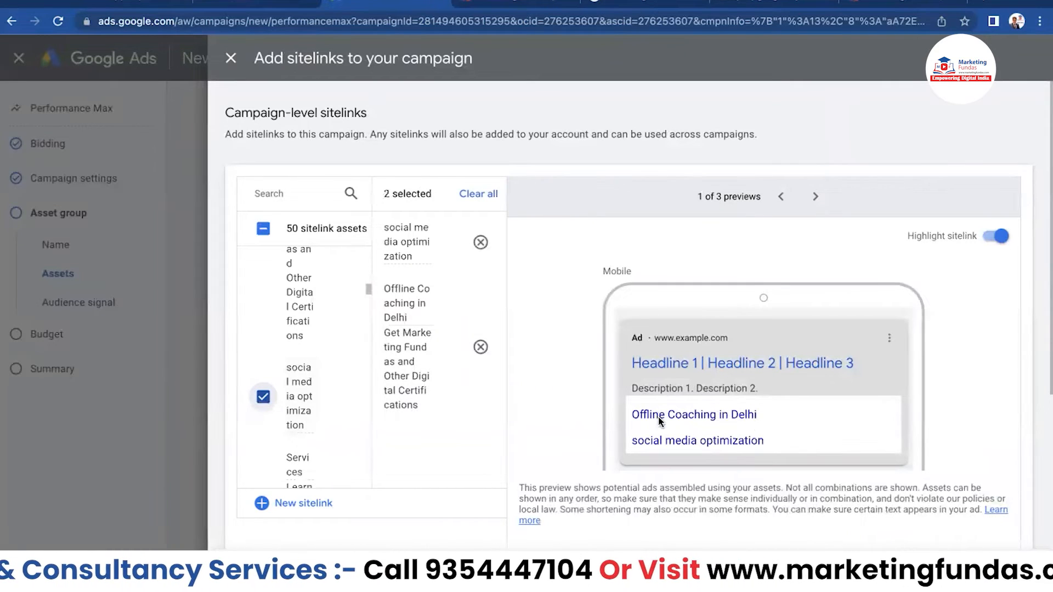
pyautogui.click(815, 197)
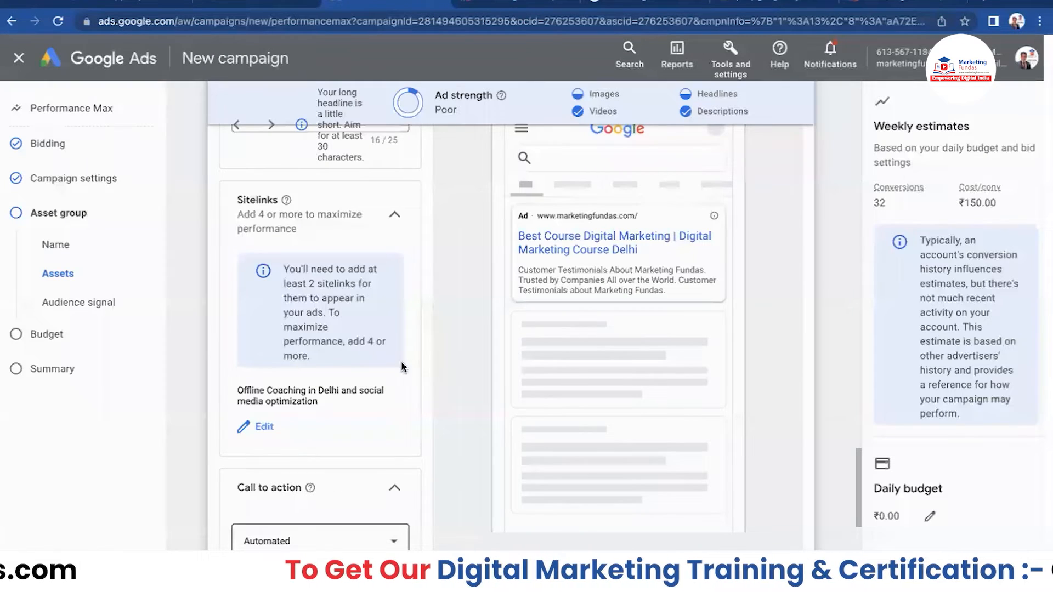
pyautogui.scroll(-1, 322, 421)
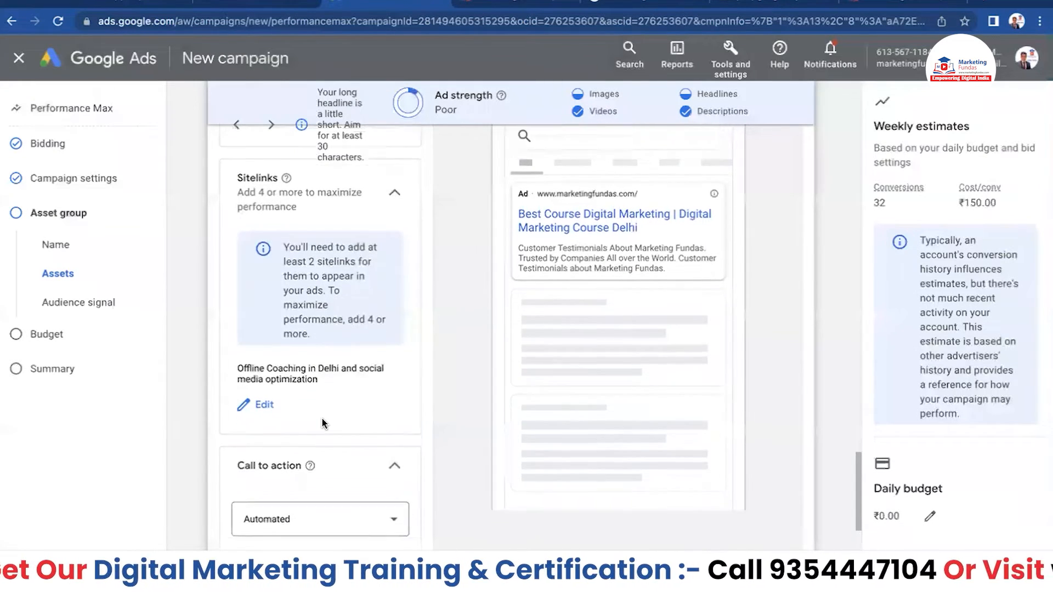
pyautogui.scroll(-4, 321, 419)
pyautogui.scroll(1, 345, 306)
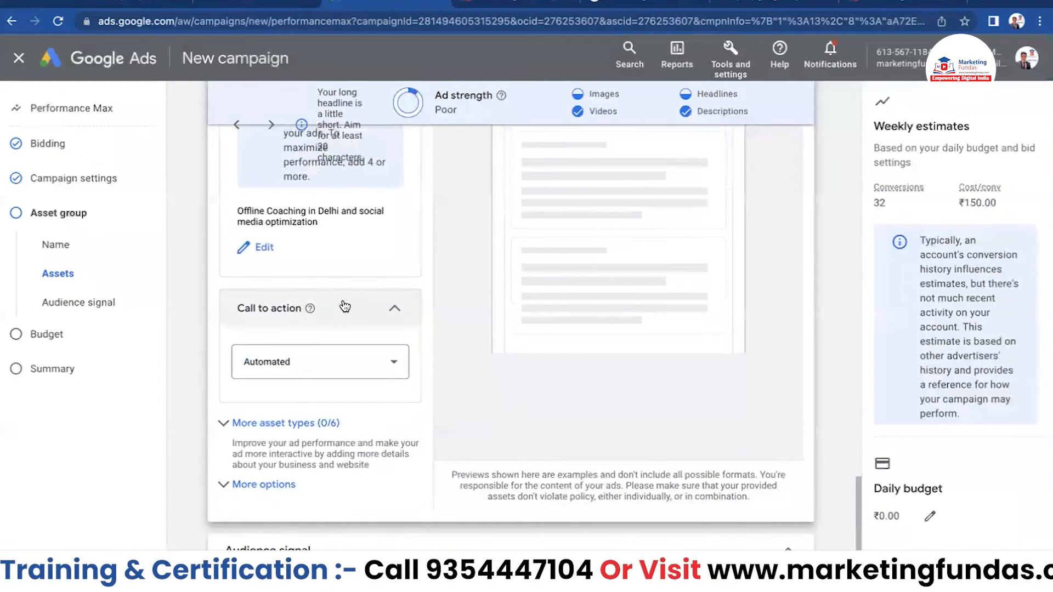
pyautogui.click(390, 368)
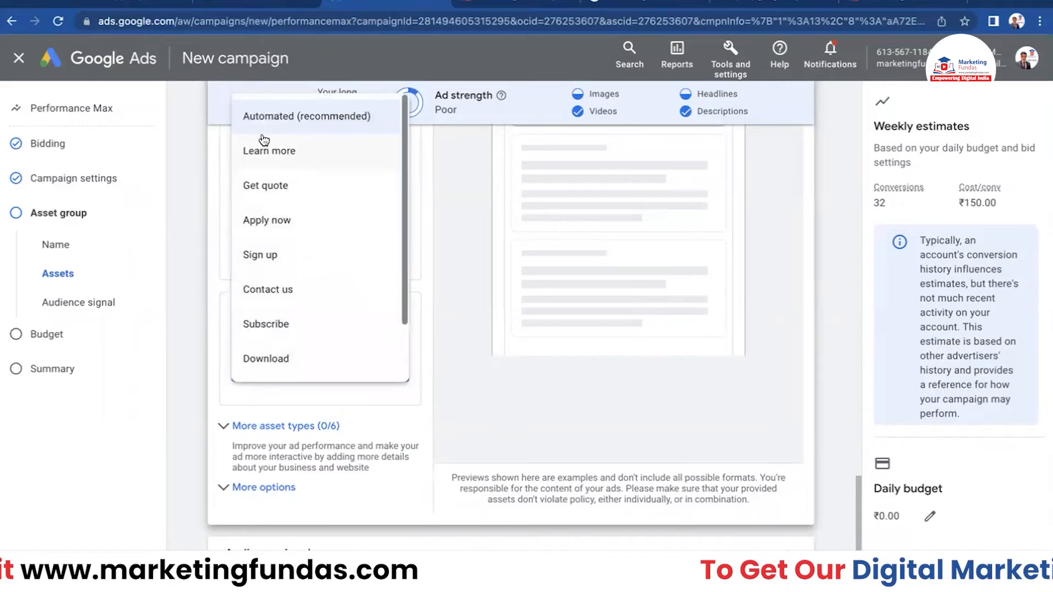
pyautogui.click(192, 225)
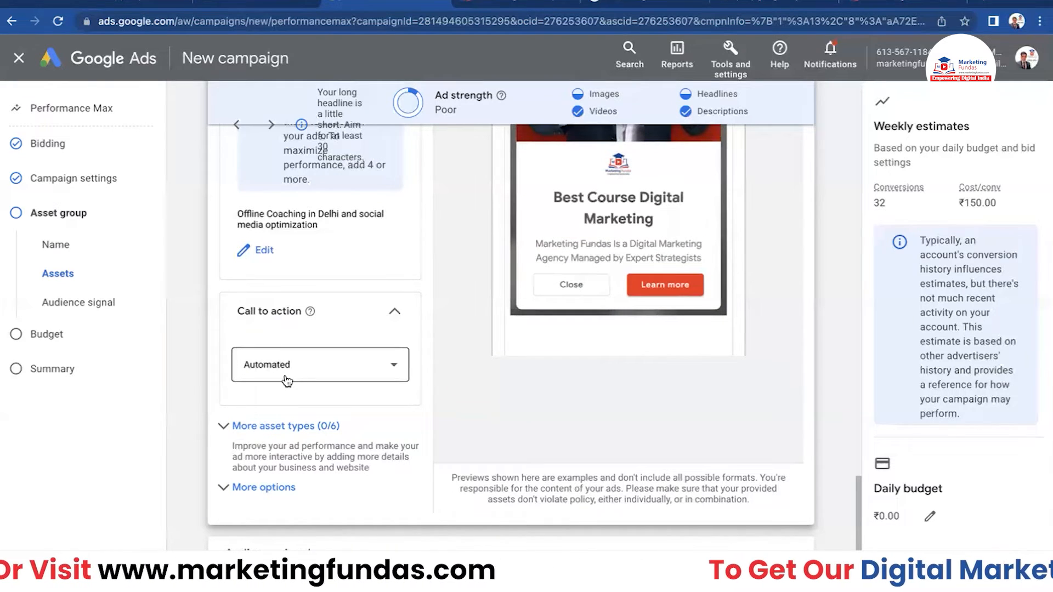
# - Under More asset types, add the second listed phone number as a call asset
pyautogui.scroll(-1, 376, 391)
pyautogui.click(262, 408)
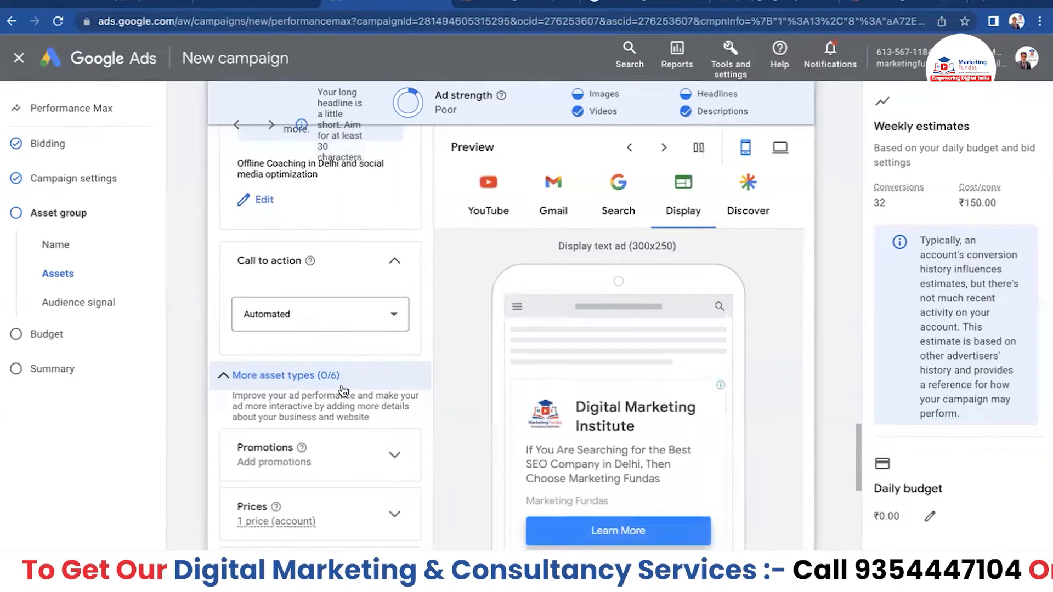
pyautogui.scroll(-4, 330, 384)
pyautogui.click(301, 399)
pyautogui.scroll(-1, 287, 363)
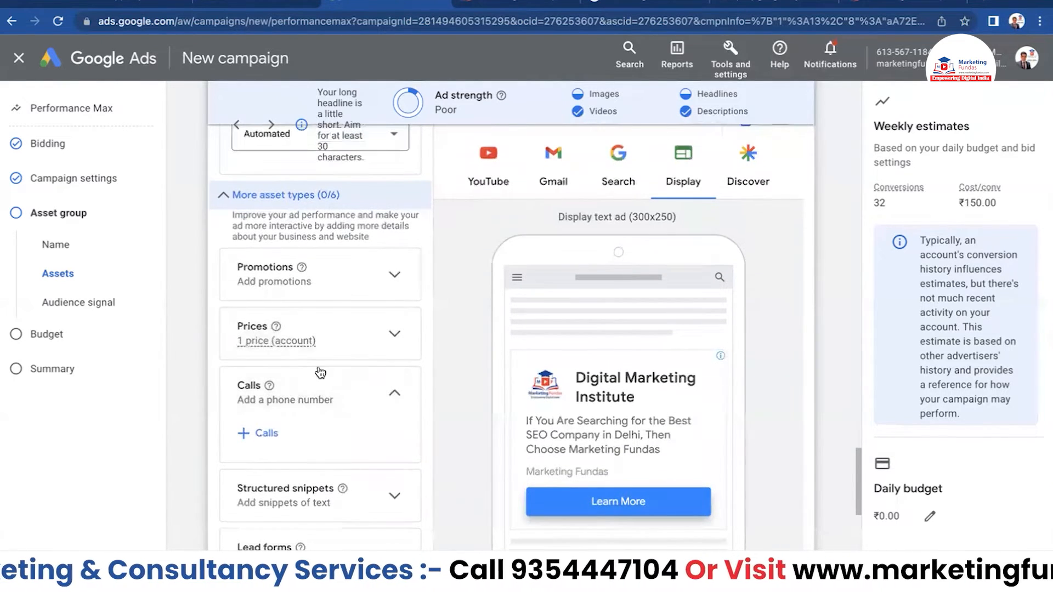
pyautogui.scroll(-1, 318, 371)
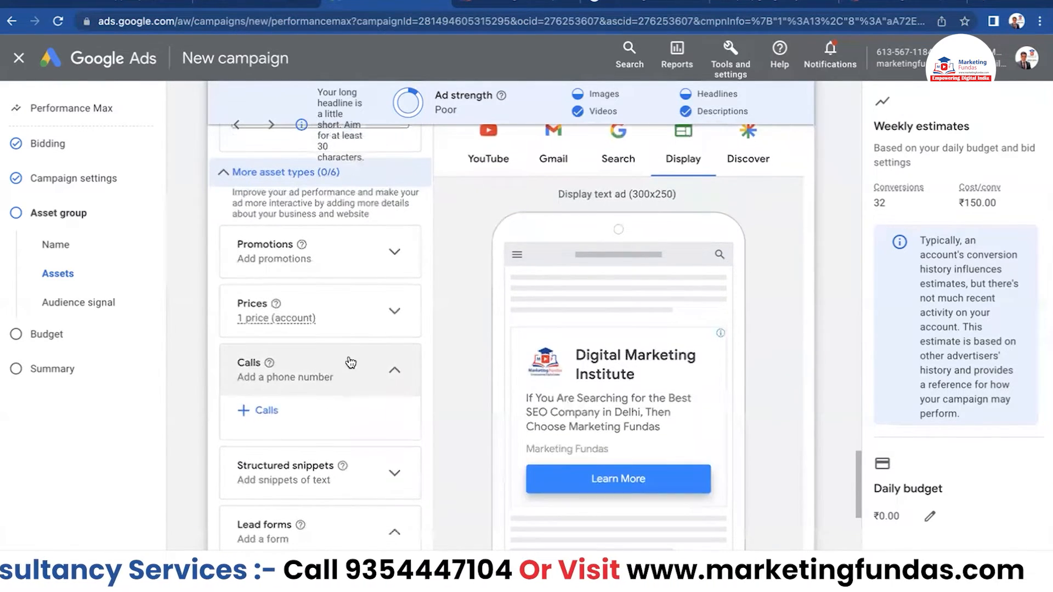
pyautogui.click(245, 411)
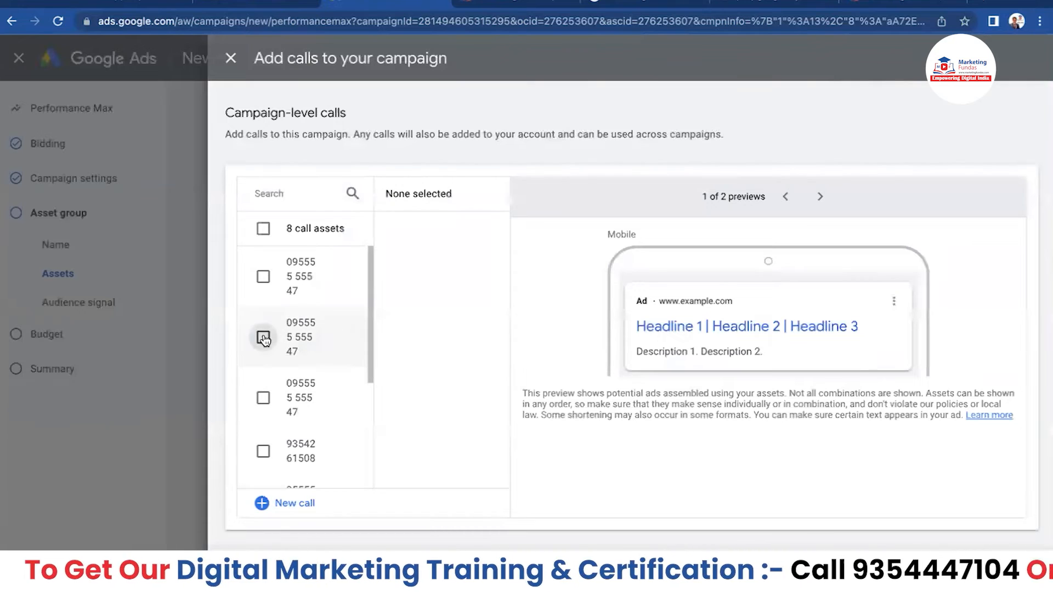
pyautogui.click(264, 339)
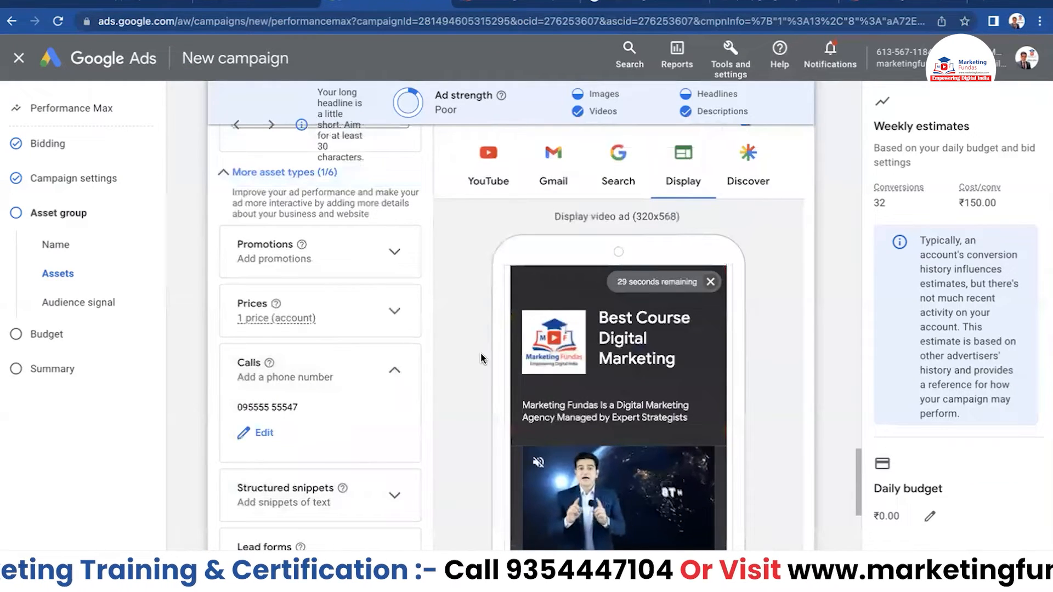
# - Switch the ad preview to the YouTube video in-feed ad
pyautogui.scroll(-5, 367, 362)
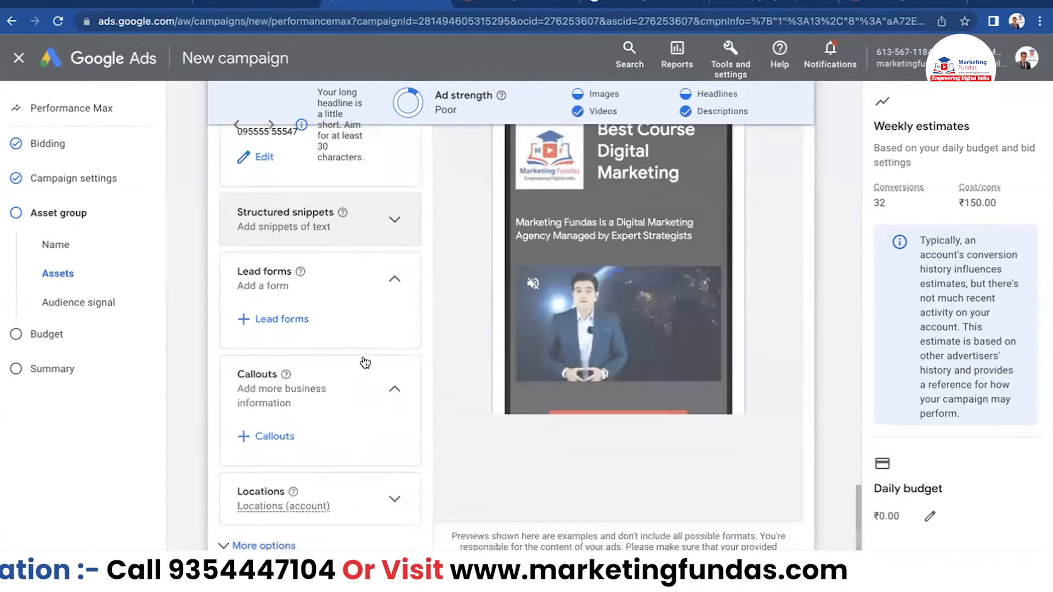
pyautogui.scroll(-3, 351, 354)
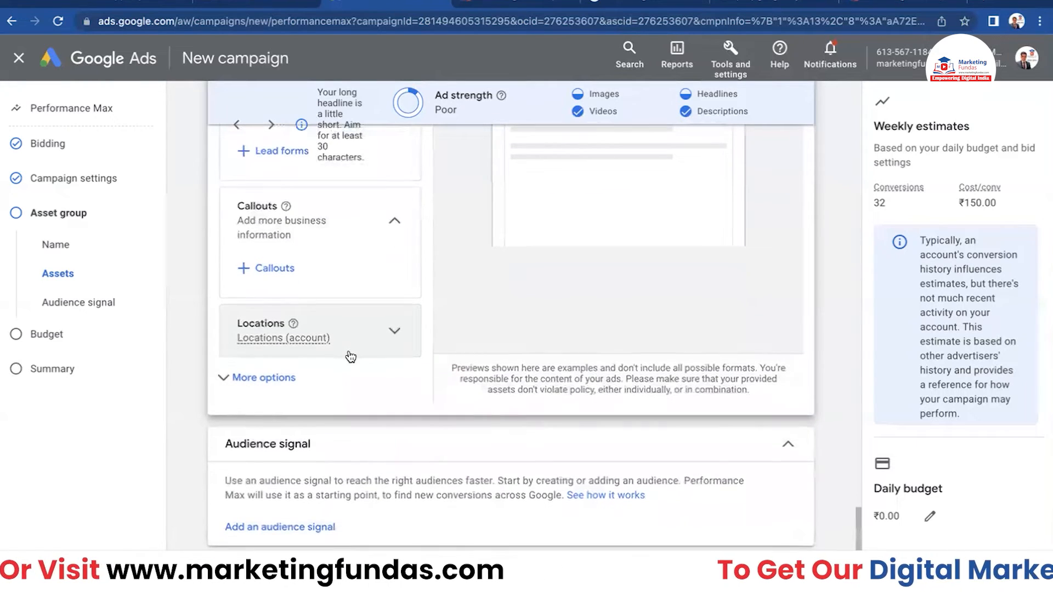
pyautogui.scroll(15, 351, 358)
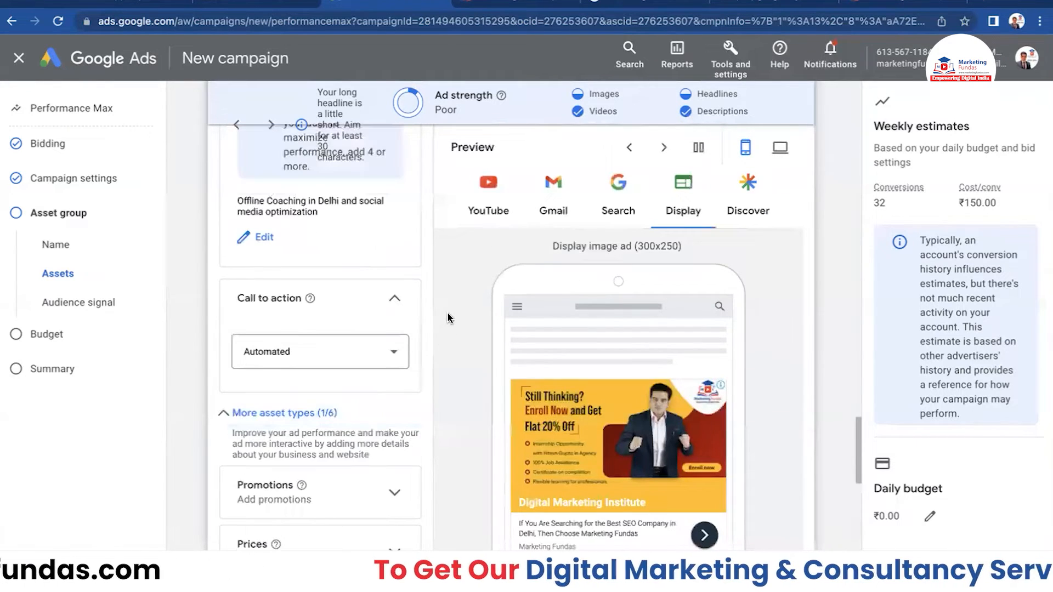
pyautogui.scroll(5, 322, 240)
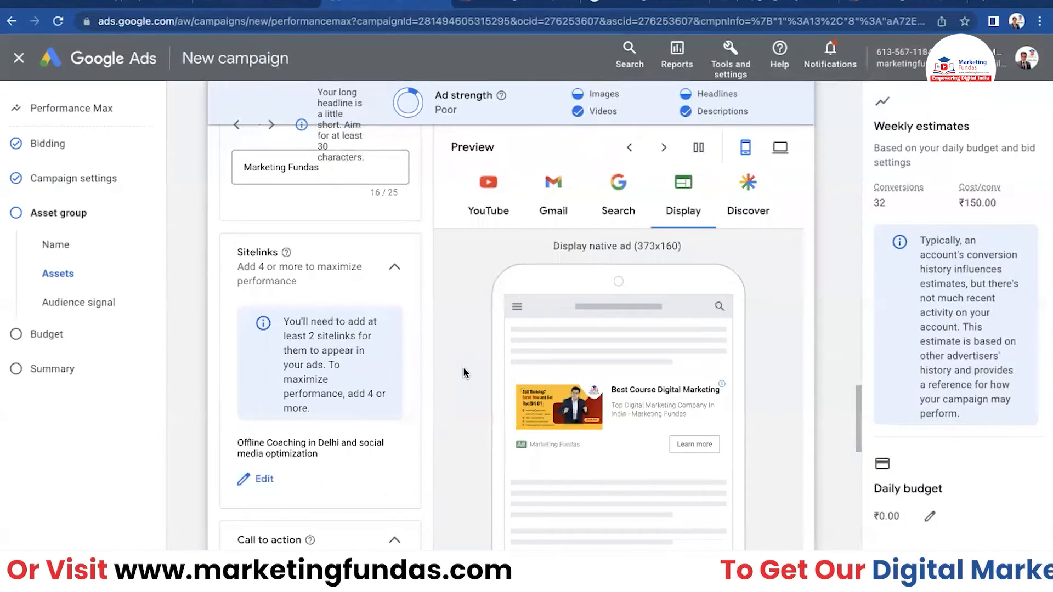
pyautogui.click(491, 214)
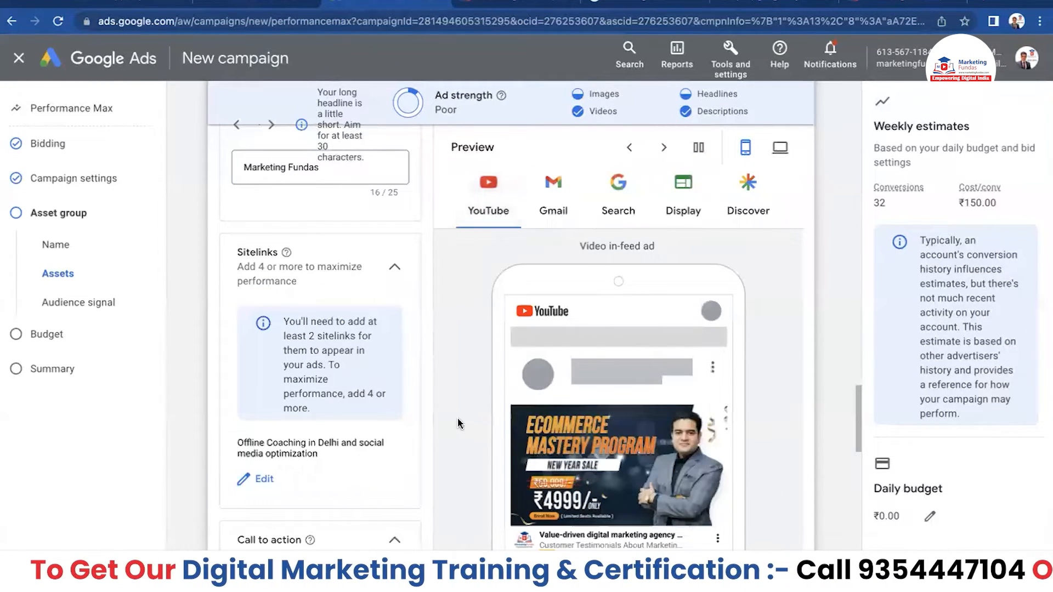
pyautogui.scroll(-1, 460, 423)
pyautogui.scroll(-1, 793, 426)
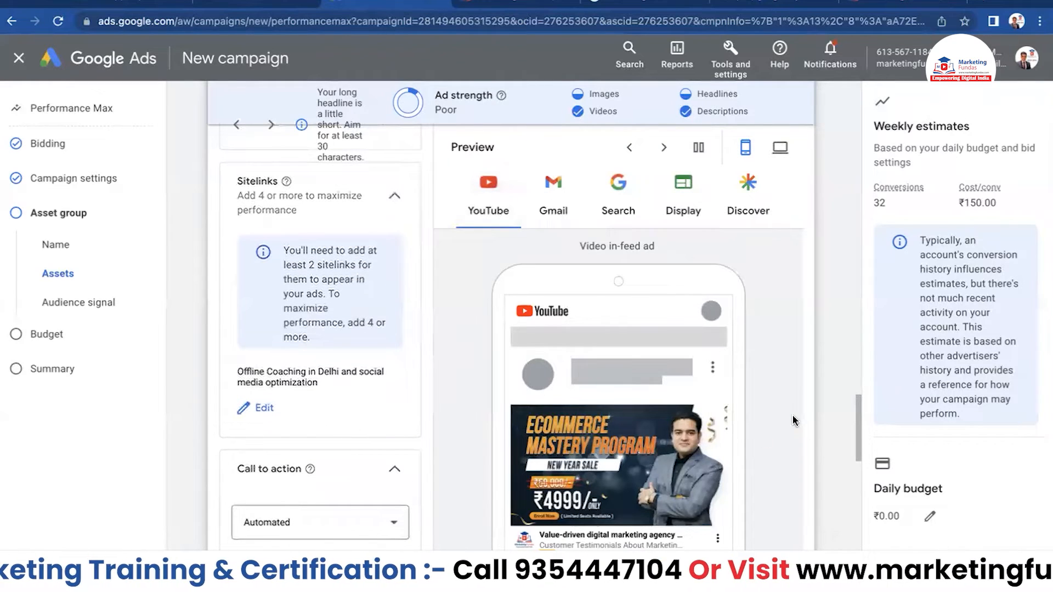
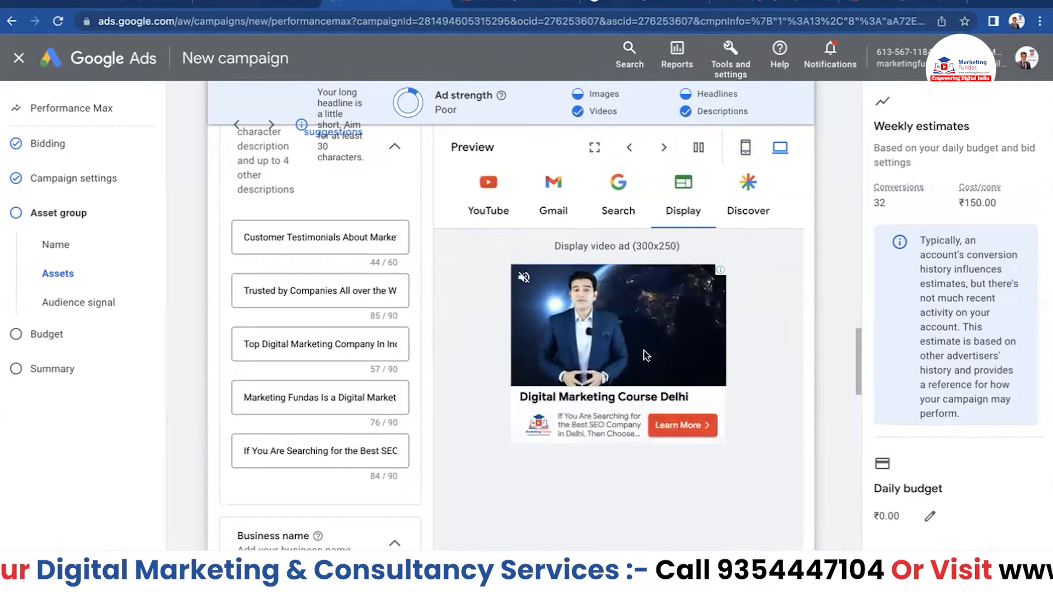
# - Check the Discover ad preview, then scroll down past More asset types to Audience signal
pyautogui.click(753, 210)
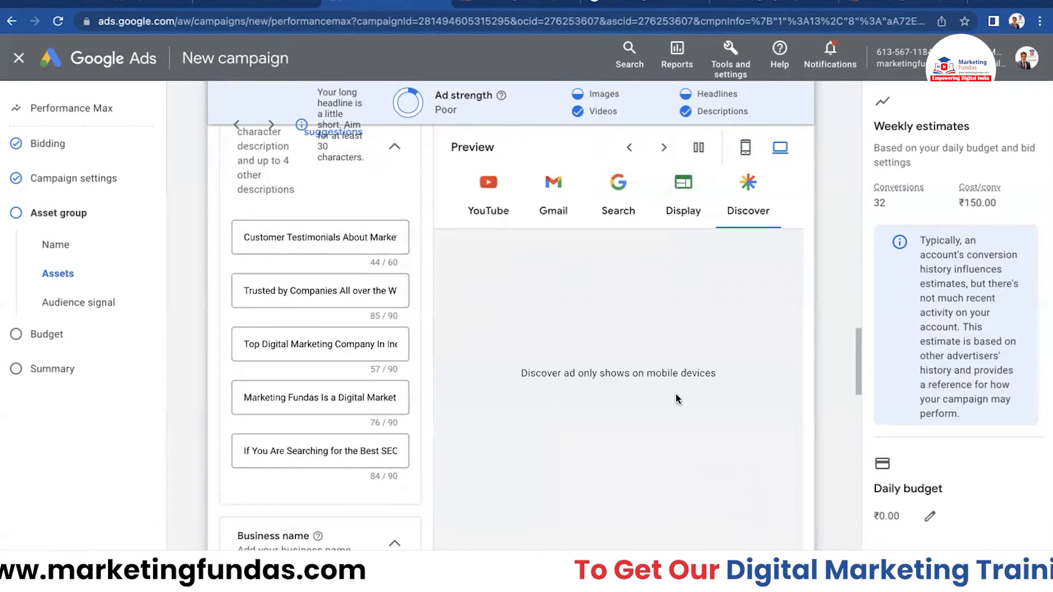
pyautogui.scroll(-1, 675, 394)
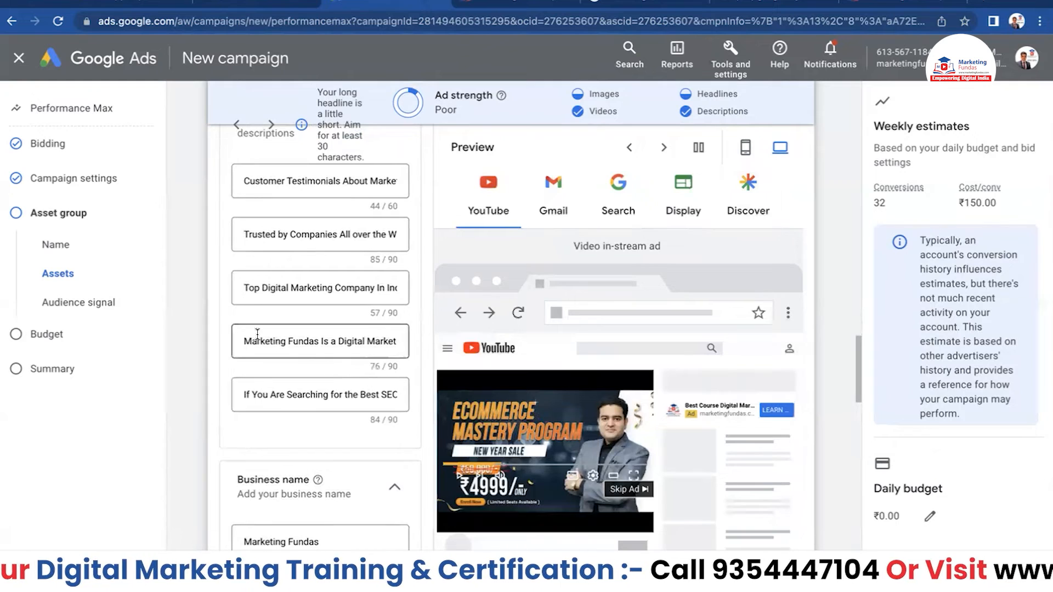
pyautogui.scroll(10, 276, 346)
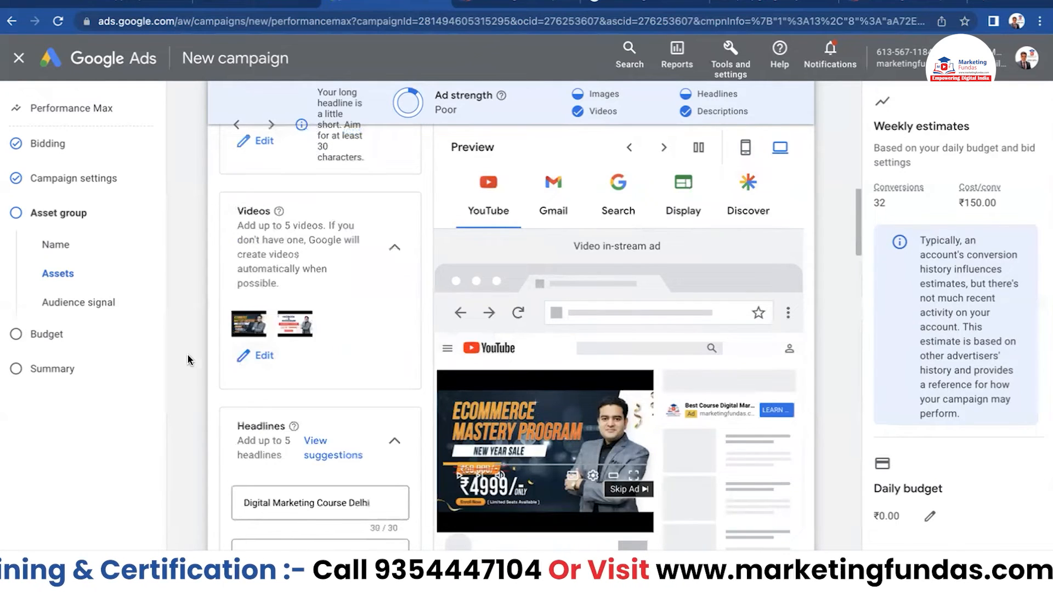
pyautogui.scroll(-5, 319, 373)
pyautogui.scroll(-20, 197, 366)
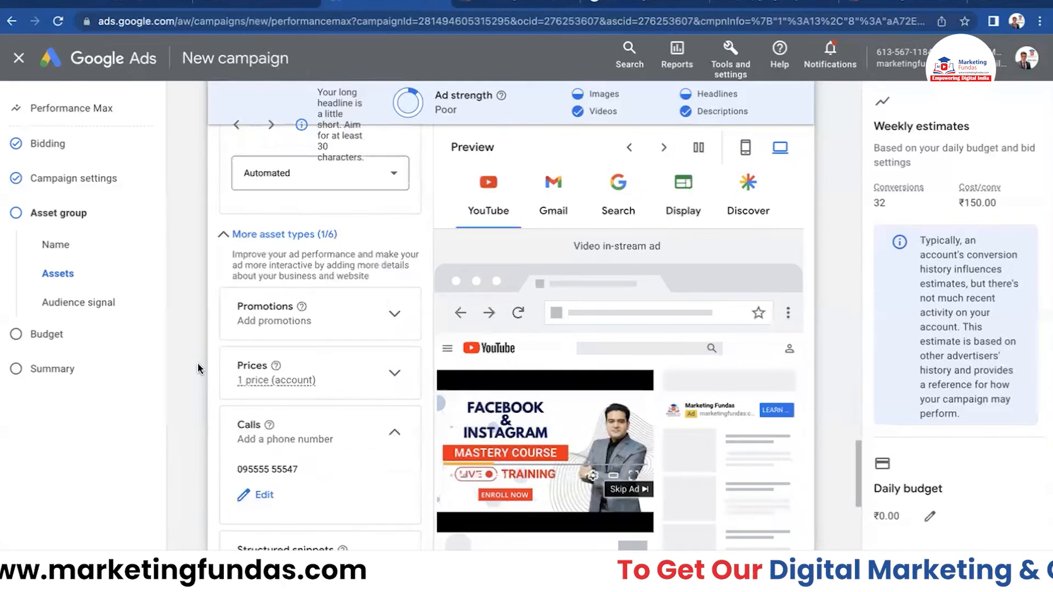
pyautogui.scroll(-10, 198, 367)
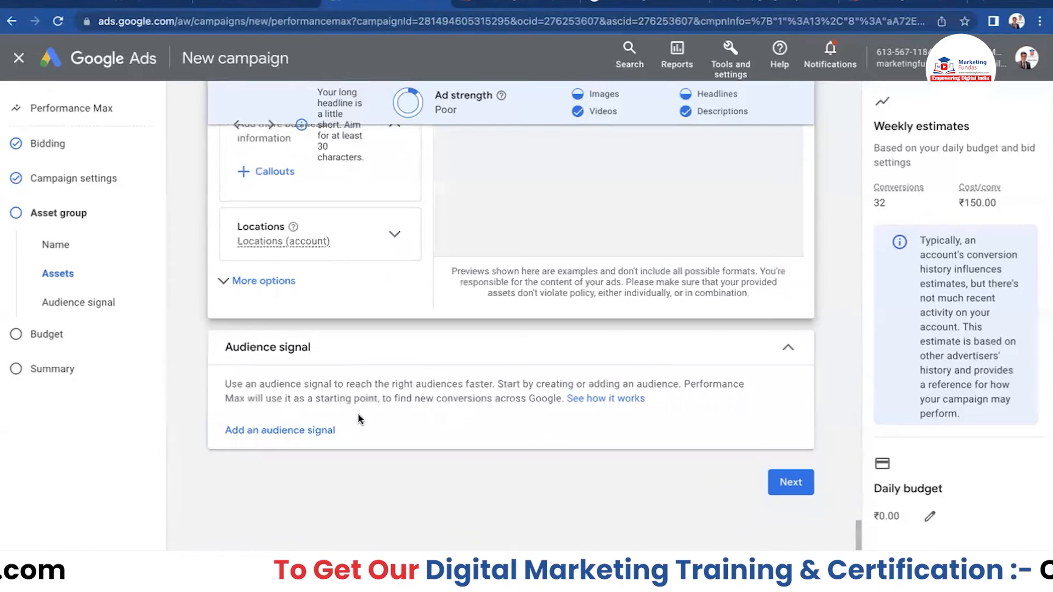
# - Start a brand-new audience from the Select an audience dialog under Add an audience signal
pyautogui.click(299, 431)
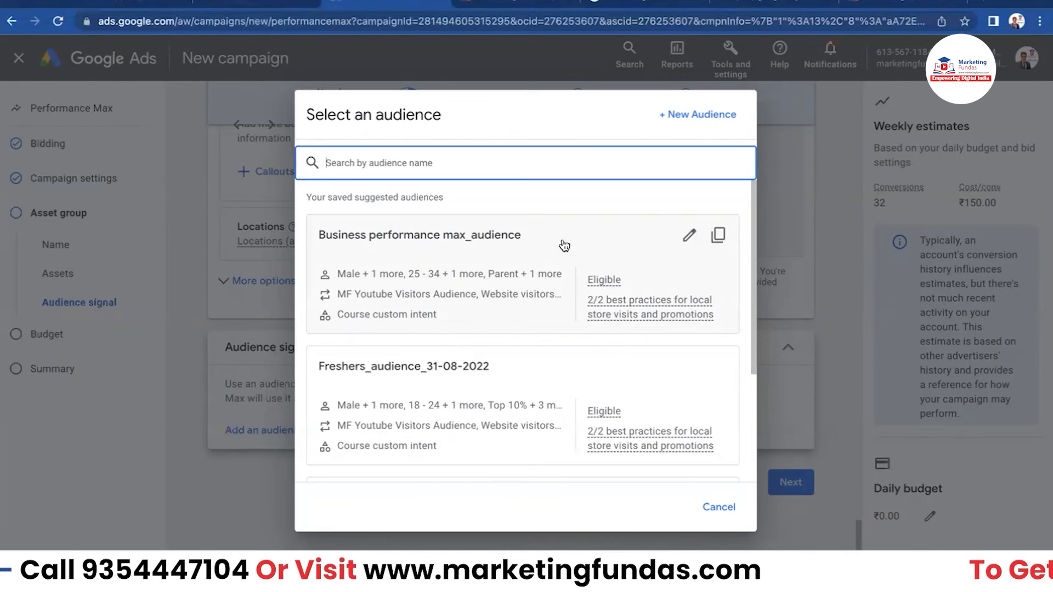
pyautogui.click(663, 114)
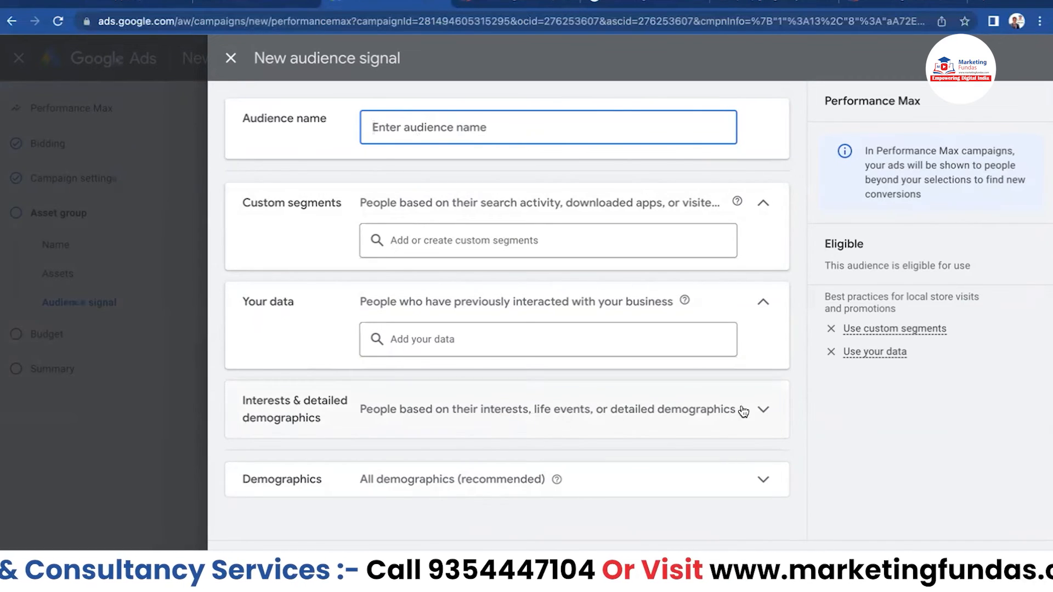
# - Review the new audience's interests options and Freshers_audience_31-08-2022 settings, closing both unchanged
pyautogui.click(765, 409)
pyautogui.scroll(-2, 562, 431)
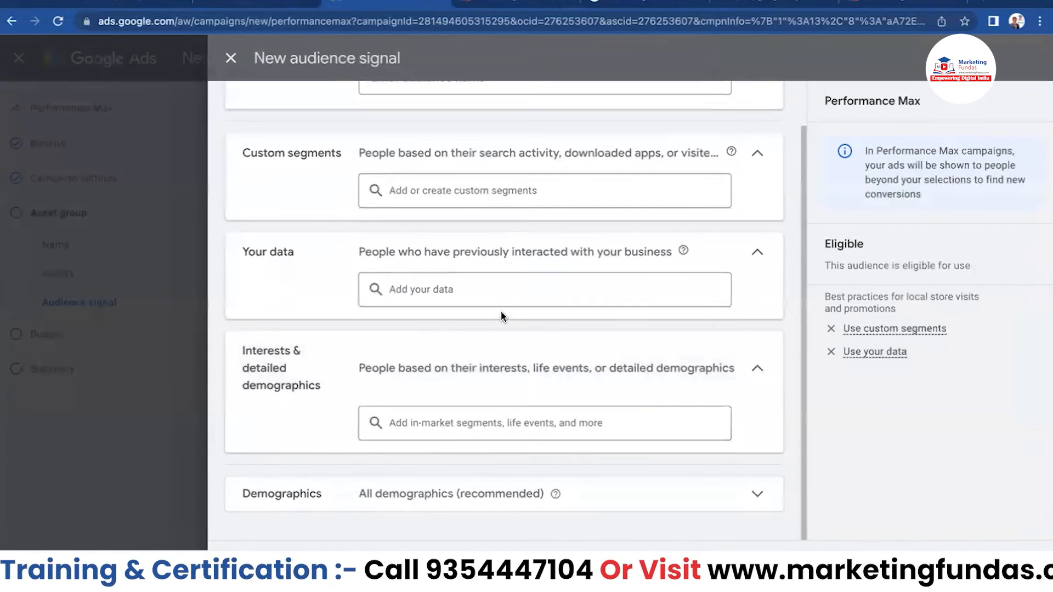
pyautogui.click(231, 58)
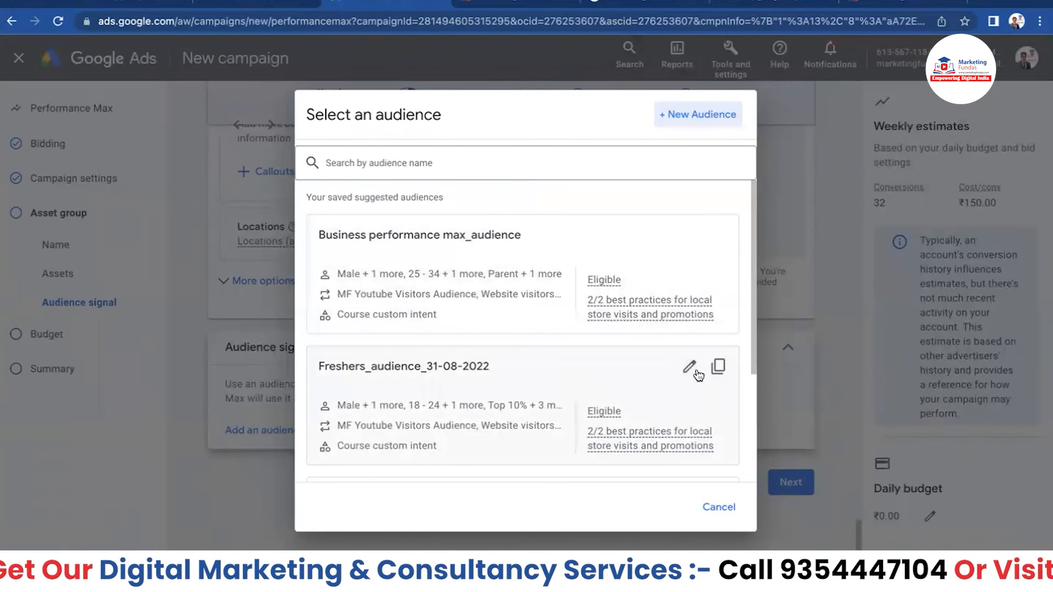
pyautogui.click(691, 367)
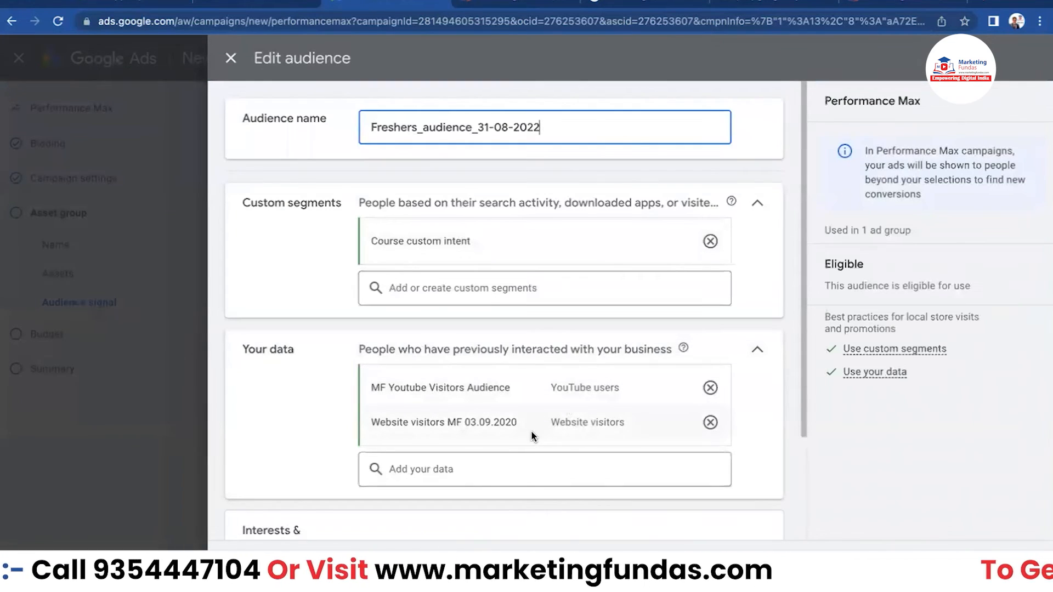
pyautogui.click(230, 58)
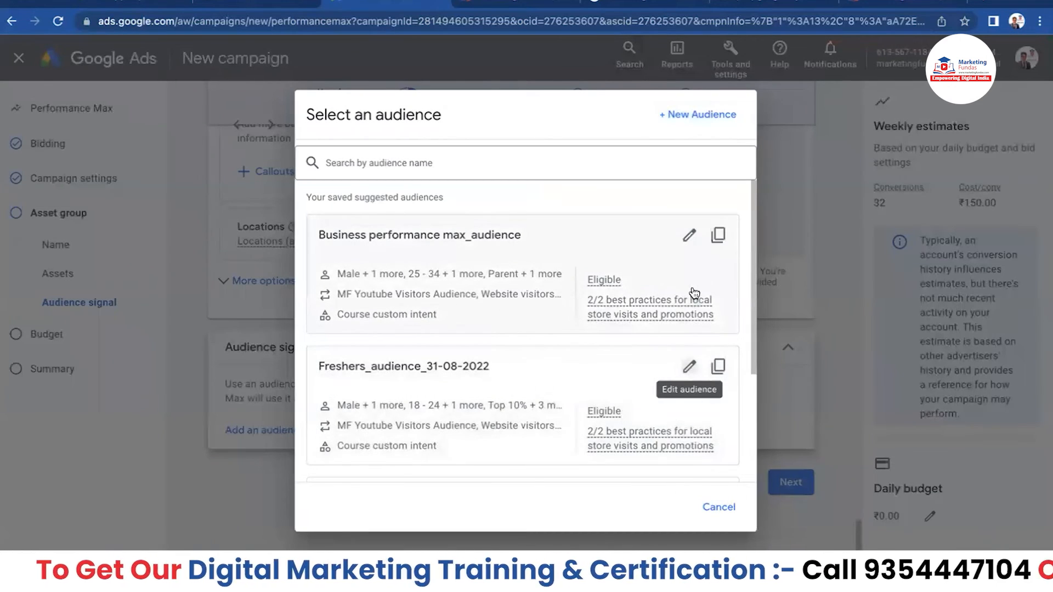
# - Add a copy of Business performance max_audience as the asset group's audience signal
pyautogui.click(718, 235)
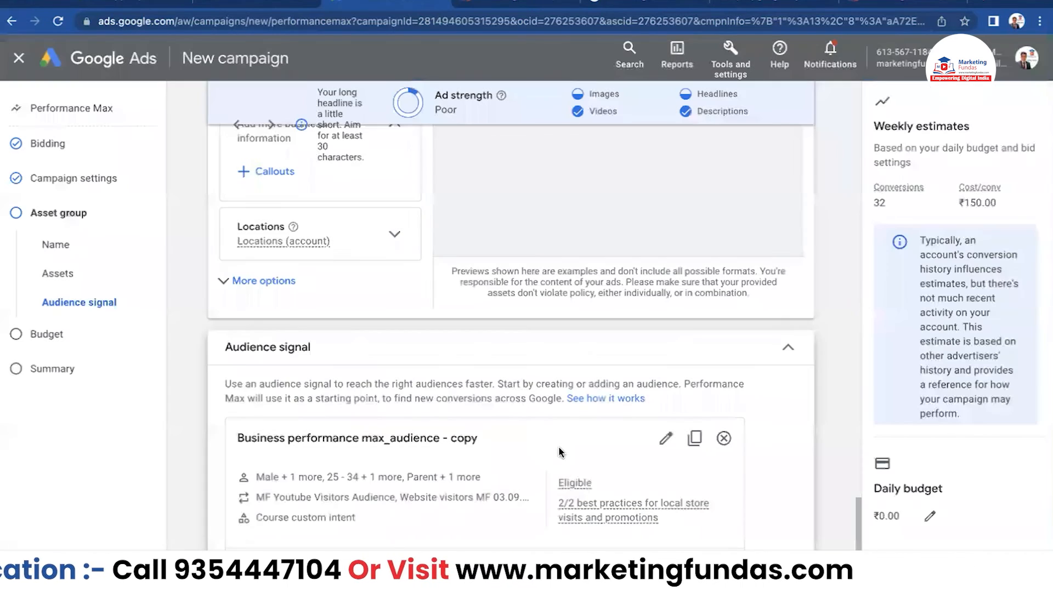
pyautogui.scroll(-4, 488, 414)
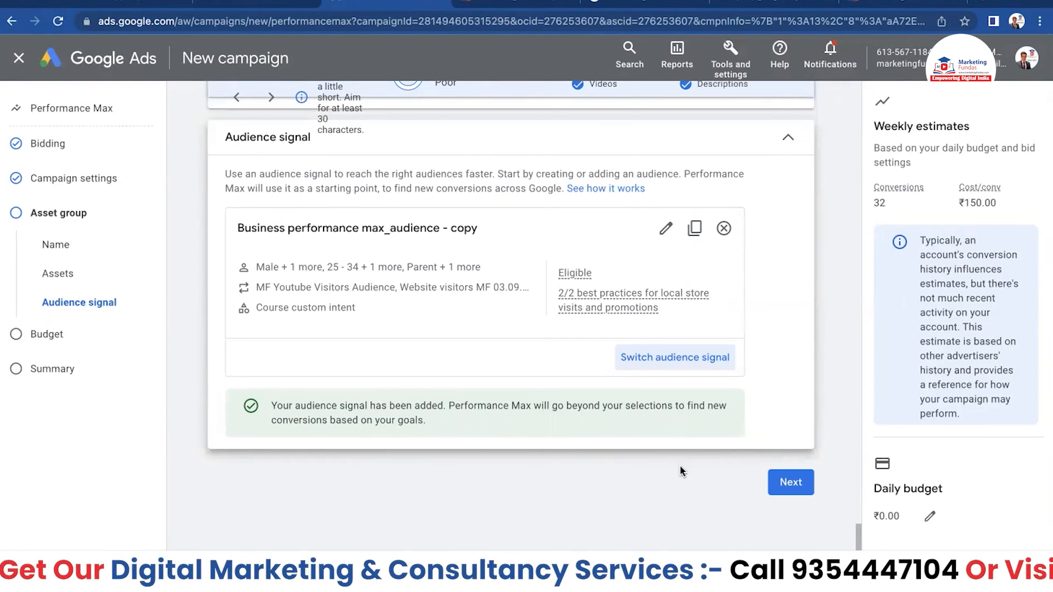
# - Enter a ₹1,000 average daily budget and continue to the campaign review
pyautogui.click(792, 483)
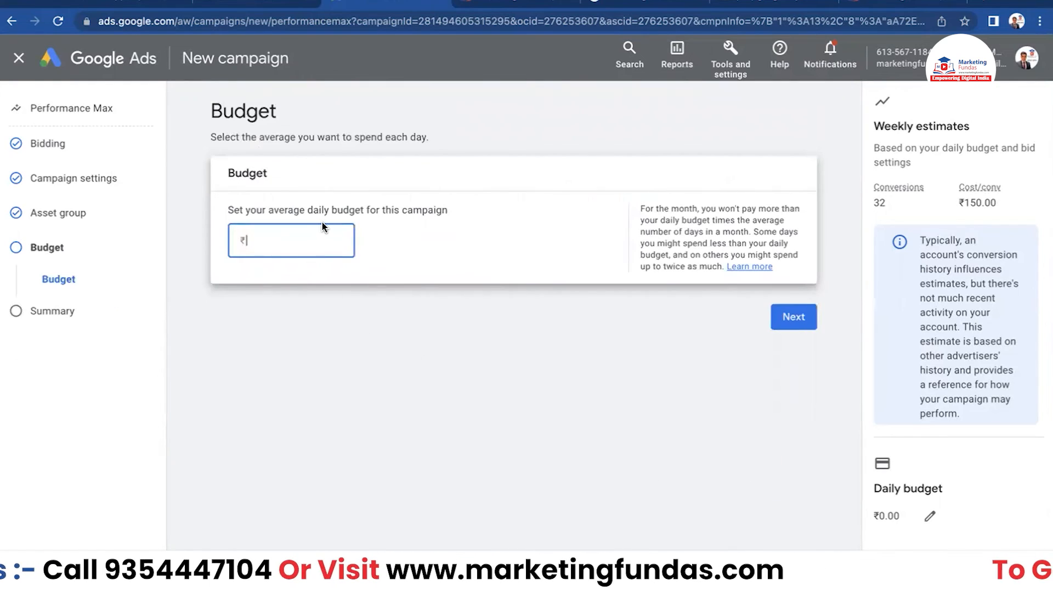
pyautogui.write('1000')
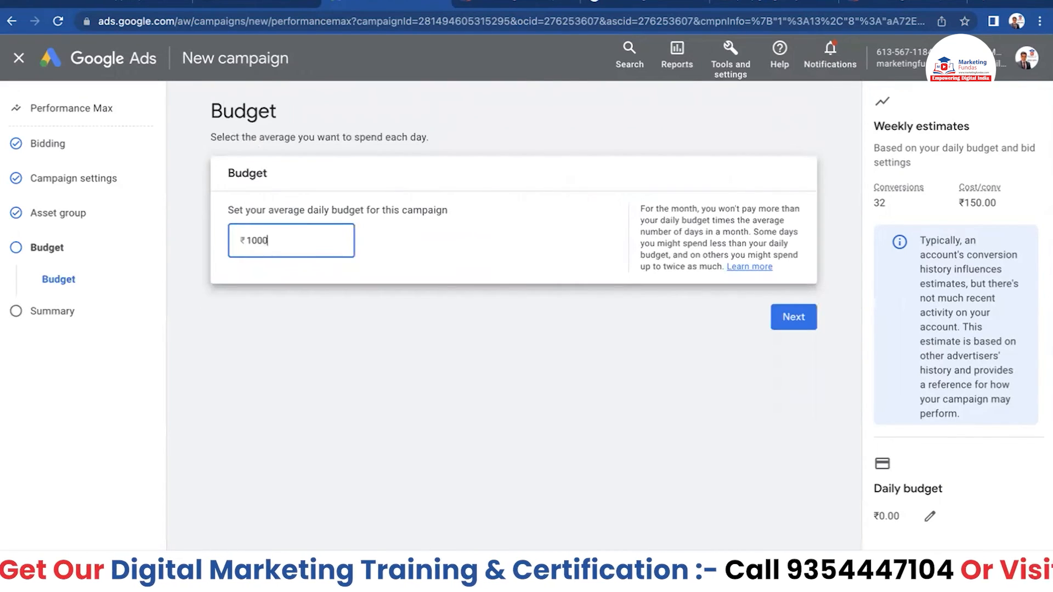
pyautogui.click(792, 315)
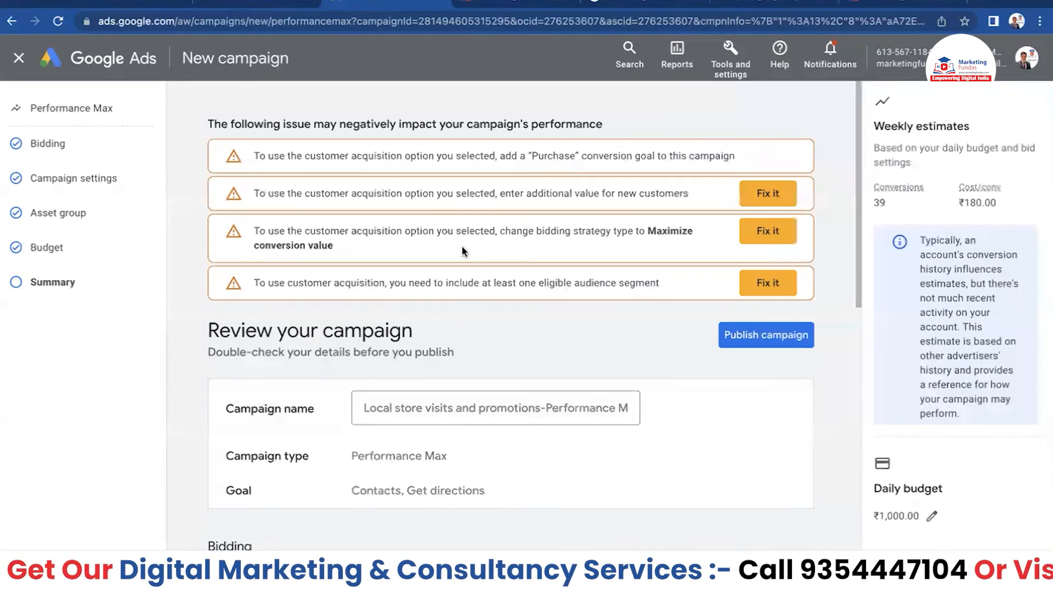
# - Look over the review summary and its customer-acquisition warnings, then publish the Performance Max campaign
pyautogui.scroll(-1, 626, 289)
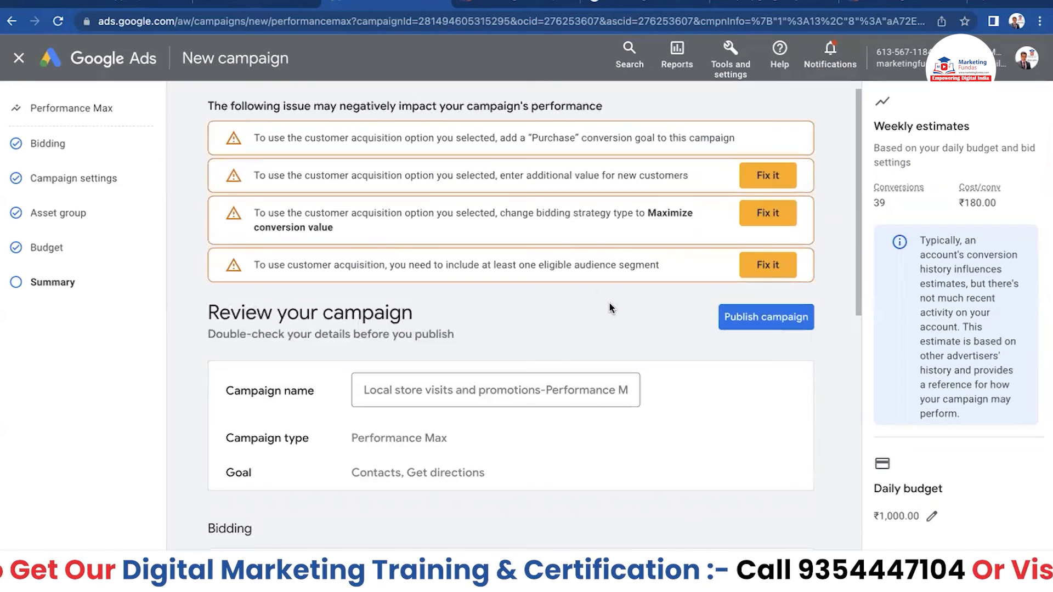
pyautogui.scroll(-8, 611, 329)
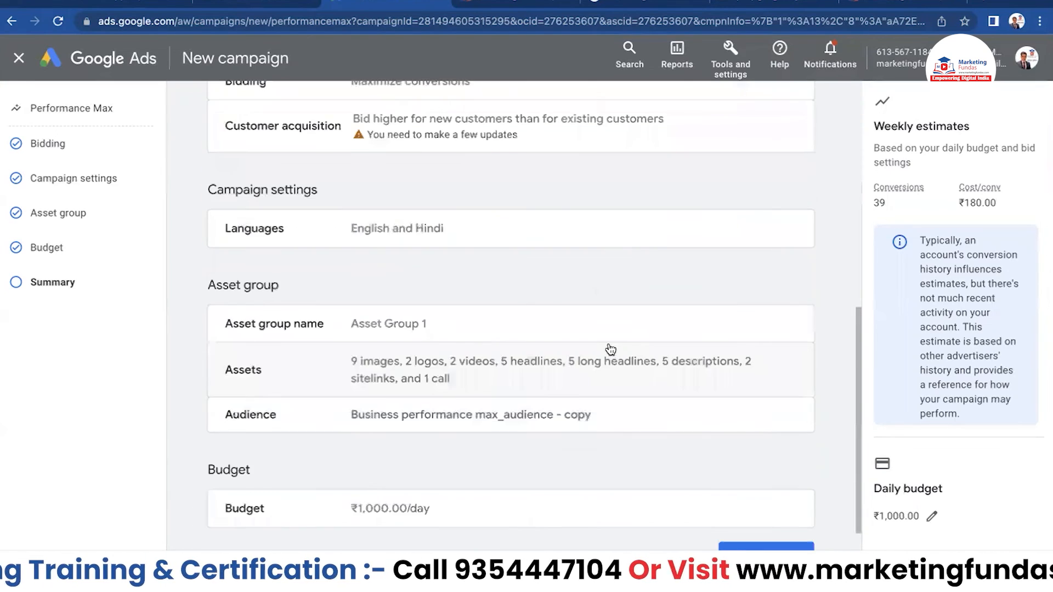
pyautogui.scroll(10, 607, 350)
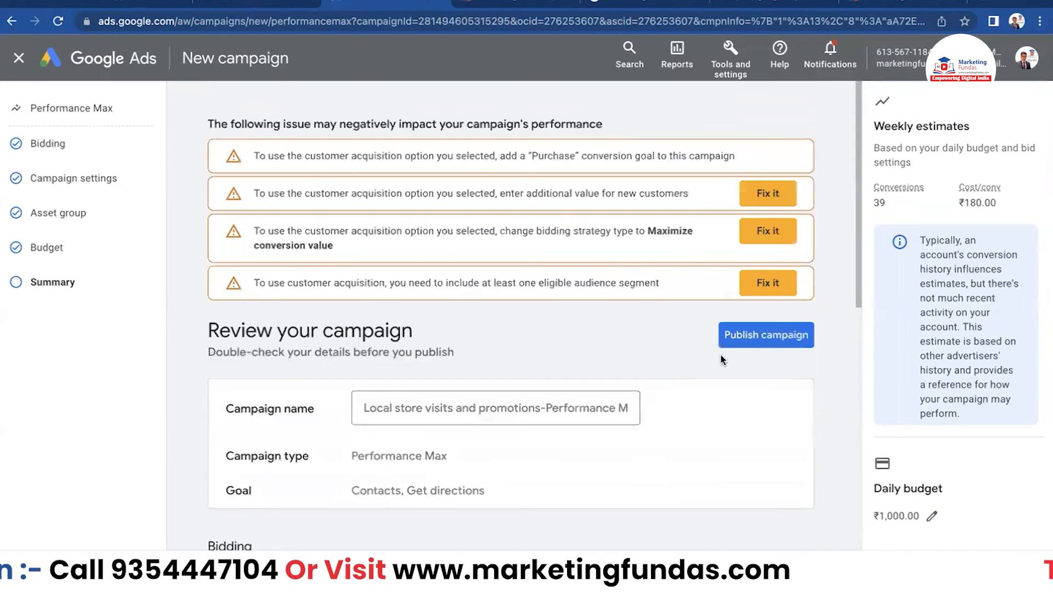
pyautogui.click(756, 340)
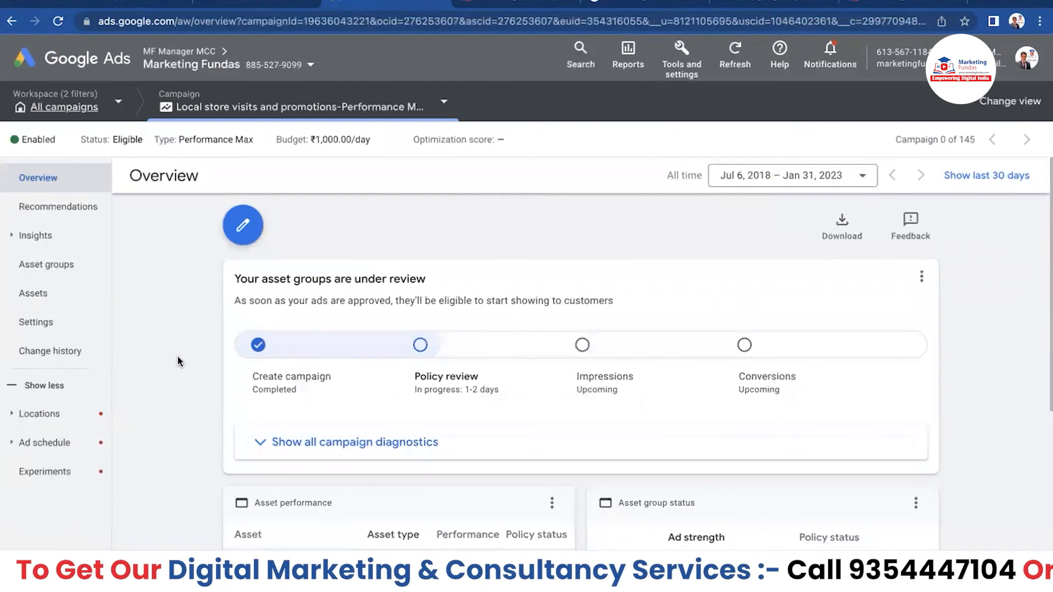
pyautogui.scroll(-5, 181, 361)
pyautogui.scroll(5, 184, 361)
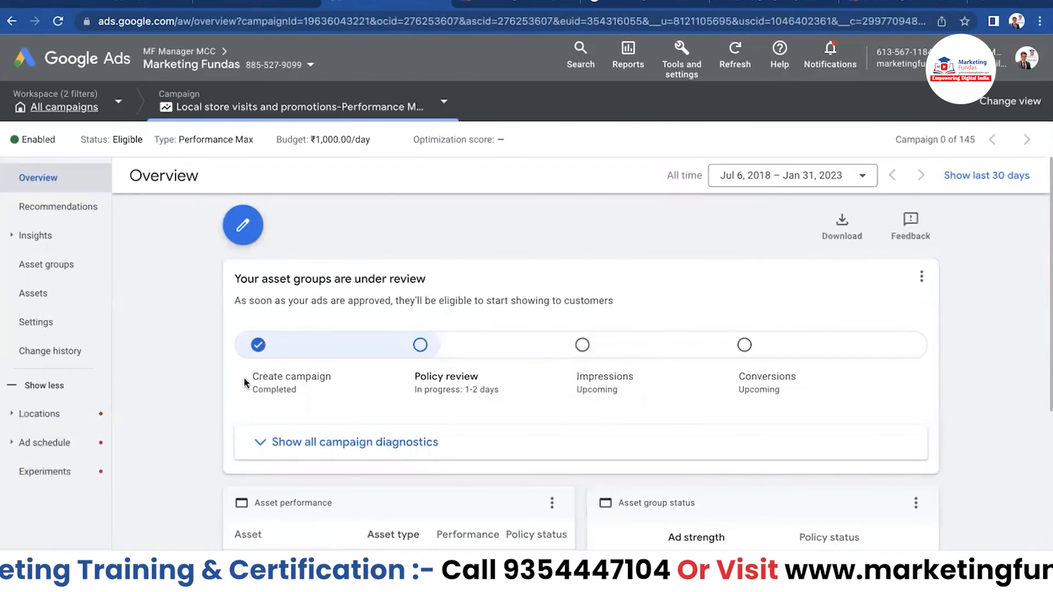
pyautogui.scroll(-5, 196, 360)
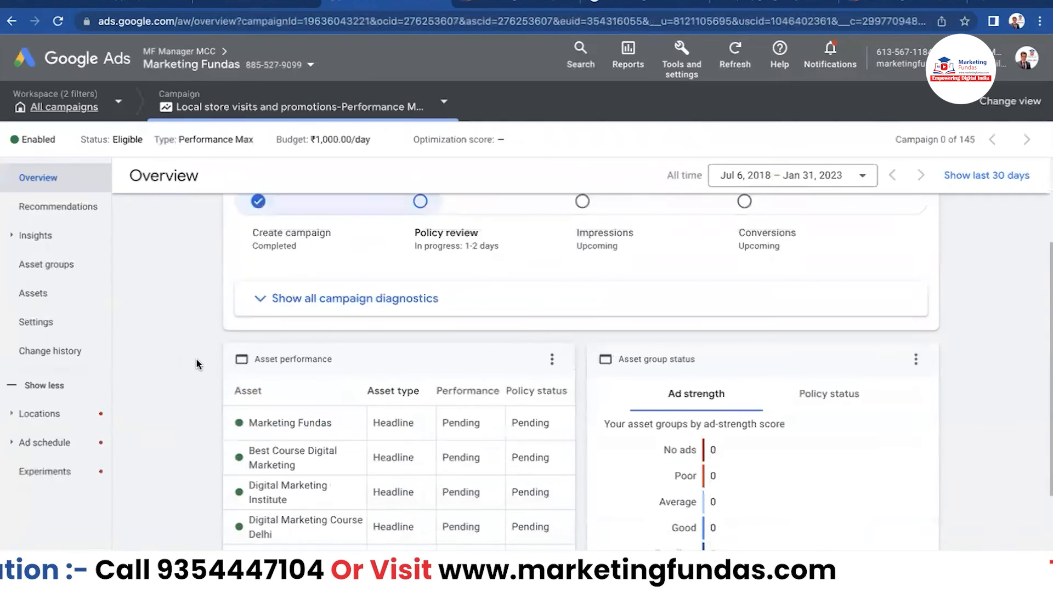
pyautogui.scroll(2, 188, 324)
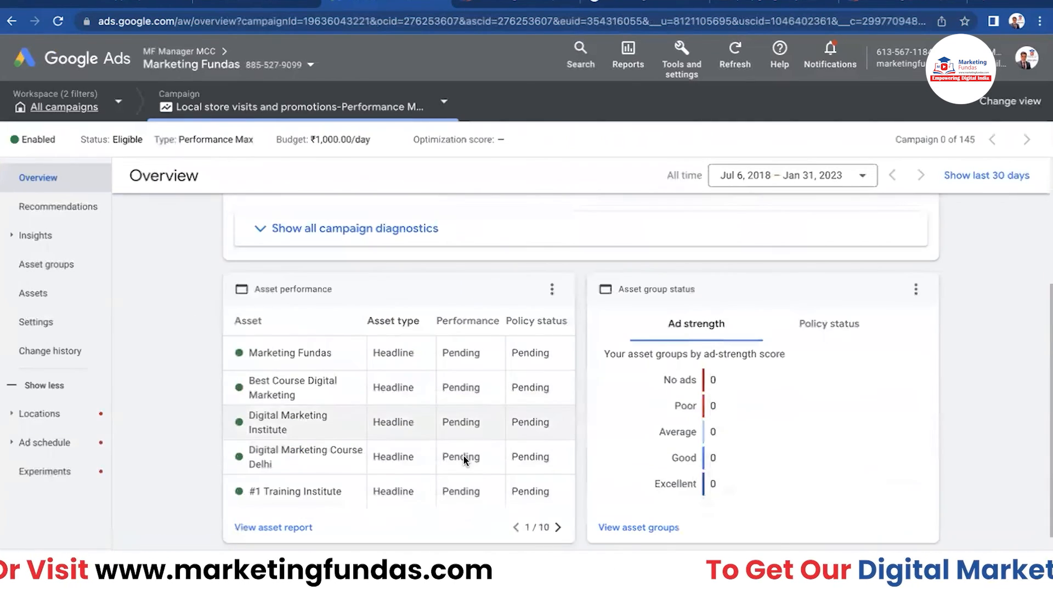
pyautogui.moveTo(436, 352)
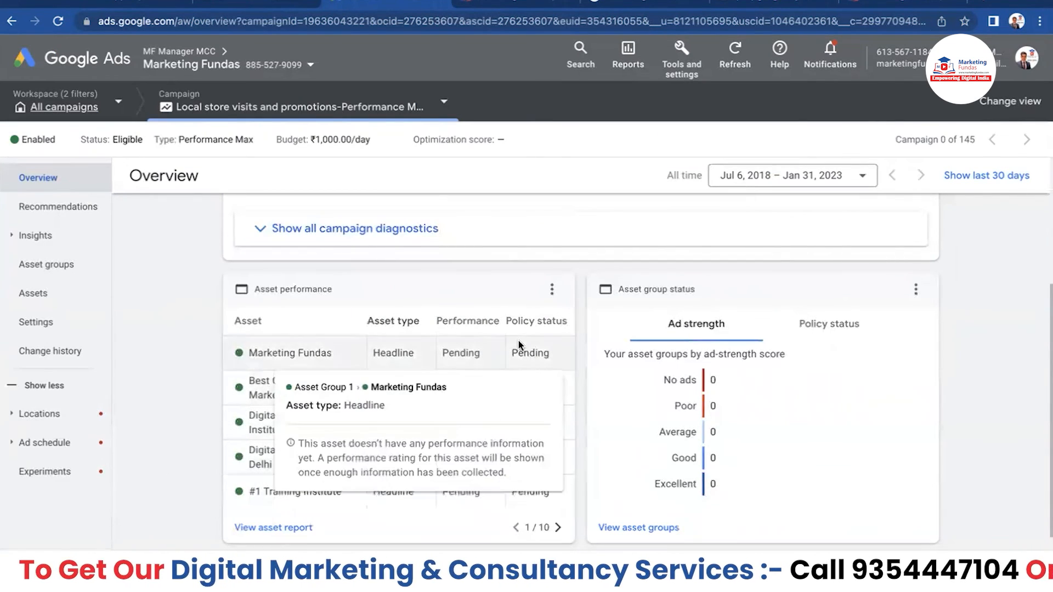
pyautogui.moveTo(525, 348)
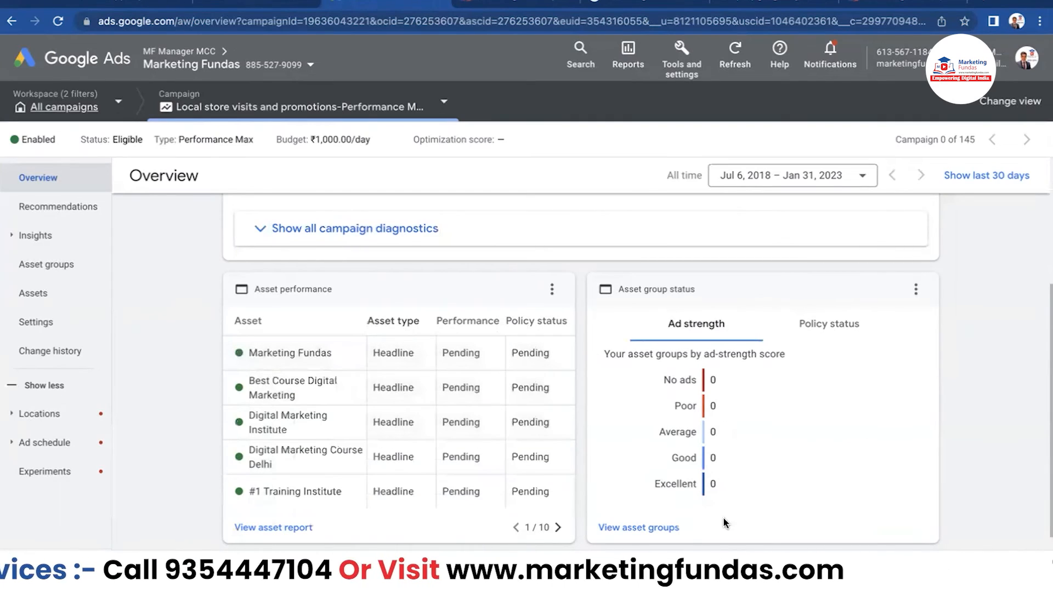
pyautogui.scroll(4, 849, 408)
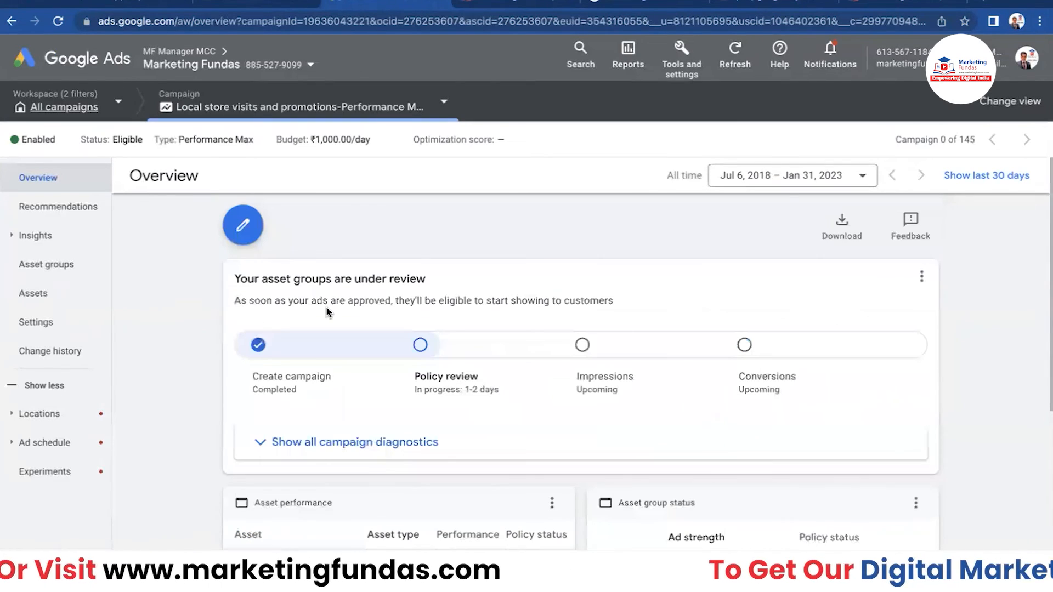